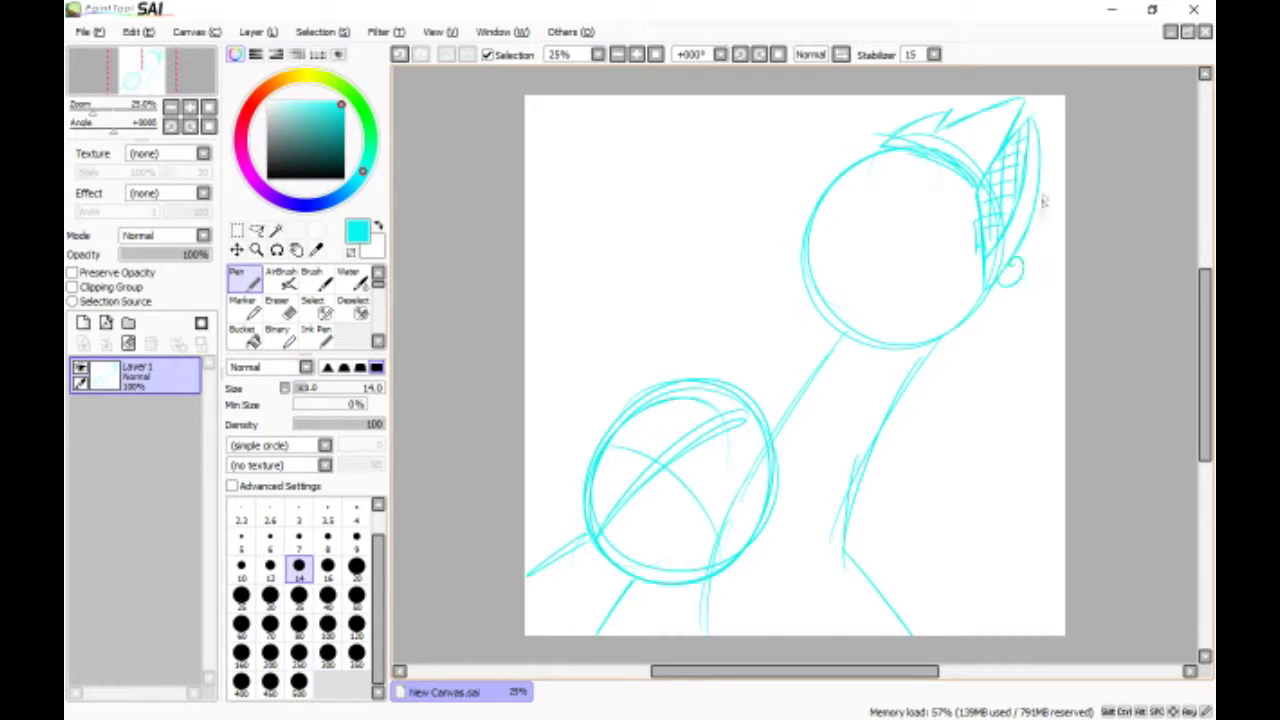
Sketch the upper head's boxy muzzle in cyan with two nostrils, a wide mouth and a lower jaw.
mouse_move(850, 176)
left_mouse_down()
mouse_move(777, 294)
mouse_move(870, 342)
left_mouse_up()
mouse_move(818, 196)
left_mouse_down()
mouse_move(853, 197)
mouse_move(890, 220)
mouse_move(878, 315)
mouse_move(899, 287)
mouse_move(791, 245)
mouse_move(878, 279)
left_mouse_up()
mouse_move(852, 192)
left_mouse_down()
mouse_move(896, 222)
mouse_move(898, 276)
left_mouse_up()
left_click_drag(848, 220, 849, 246)
left_click_drag(808, 214, 890, 292)
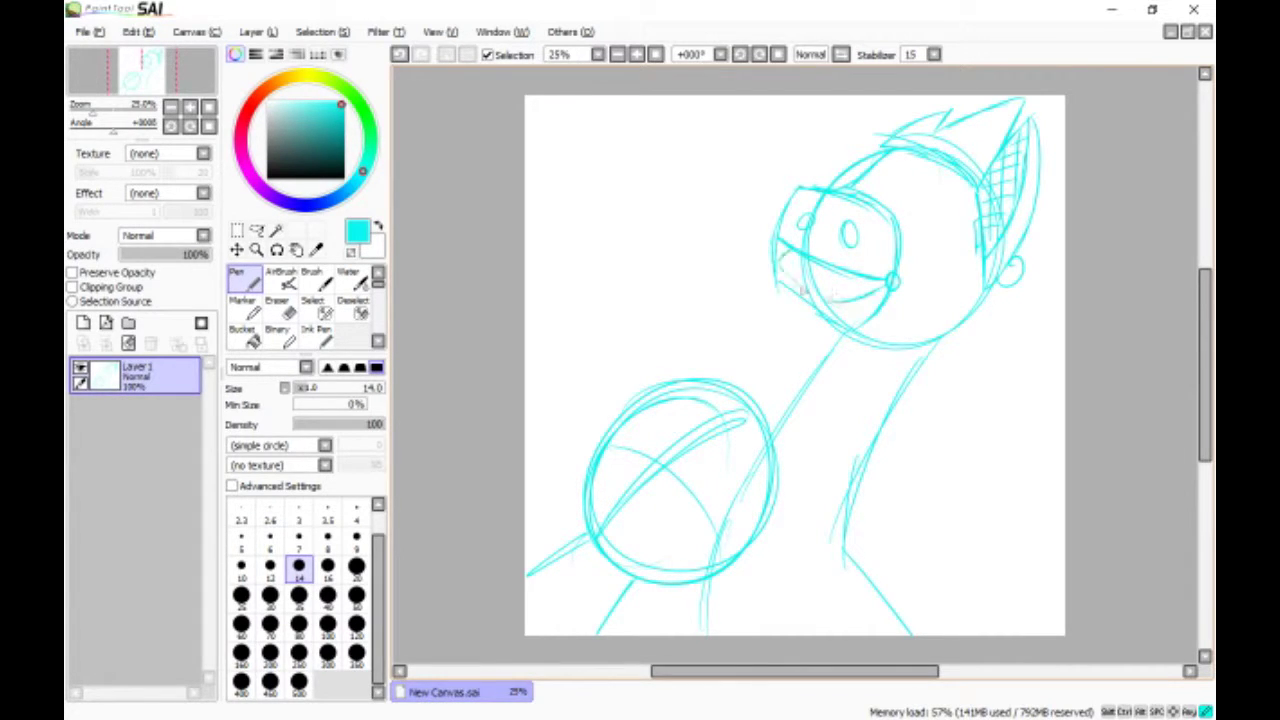
mouse_move(776, 264)
left_mouse_down()
mouse_move(806, 318)
mouse_move(876, 332)
left_mouse_up()
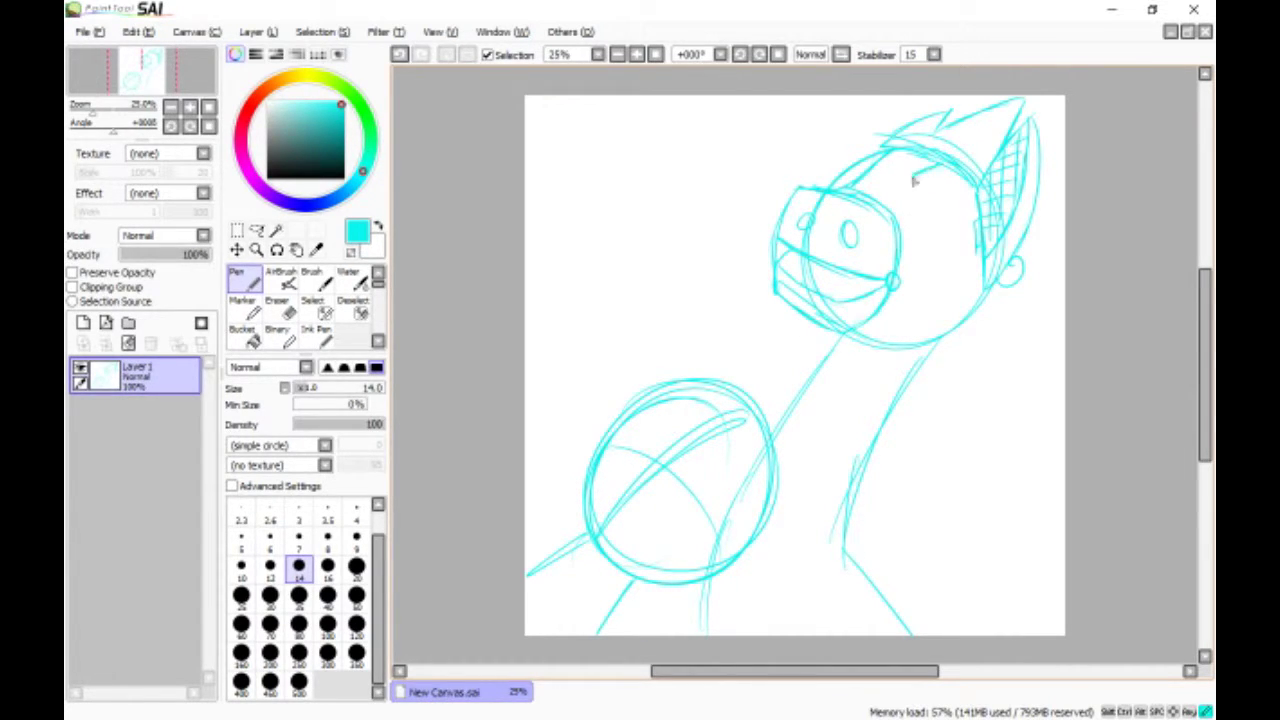
Sketch a horn and brow line on the upper head, plus long wavy curves across the background.
left_click_drag(912, 174, 906, 97)
left_click_drag(968, 188, 737, 206)
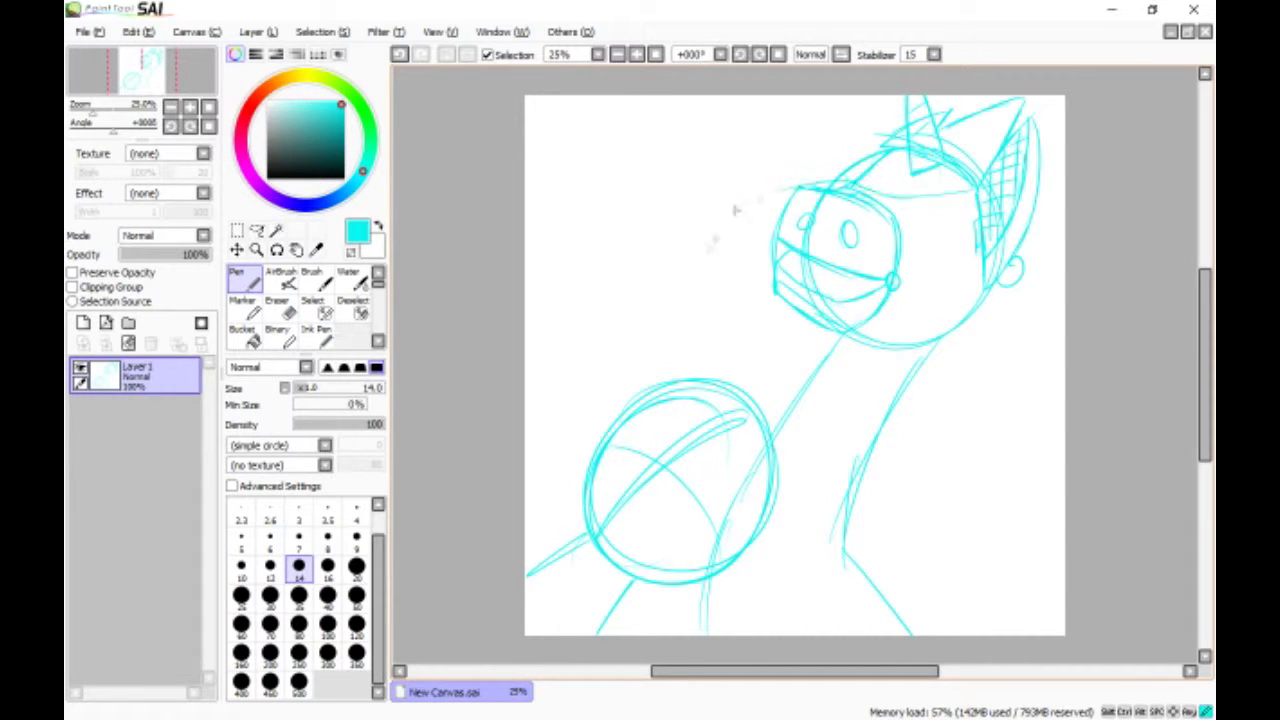
mouse_move(766, 96)
left_mouse_down()
mouse_move(710, 160)
mouse_move(535, 195)
left_mouse_up()
left_click_drag(586, 405, 728, 490)
mouse_move(862, 510)
left_mouse_down()
mouse_move(1047, 432)
mouse_move(1070, 396)
left_mouse_up()
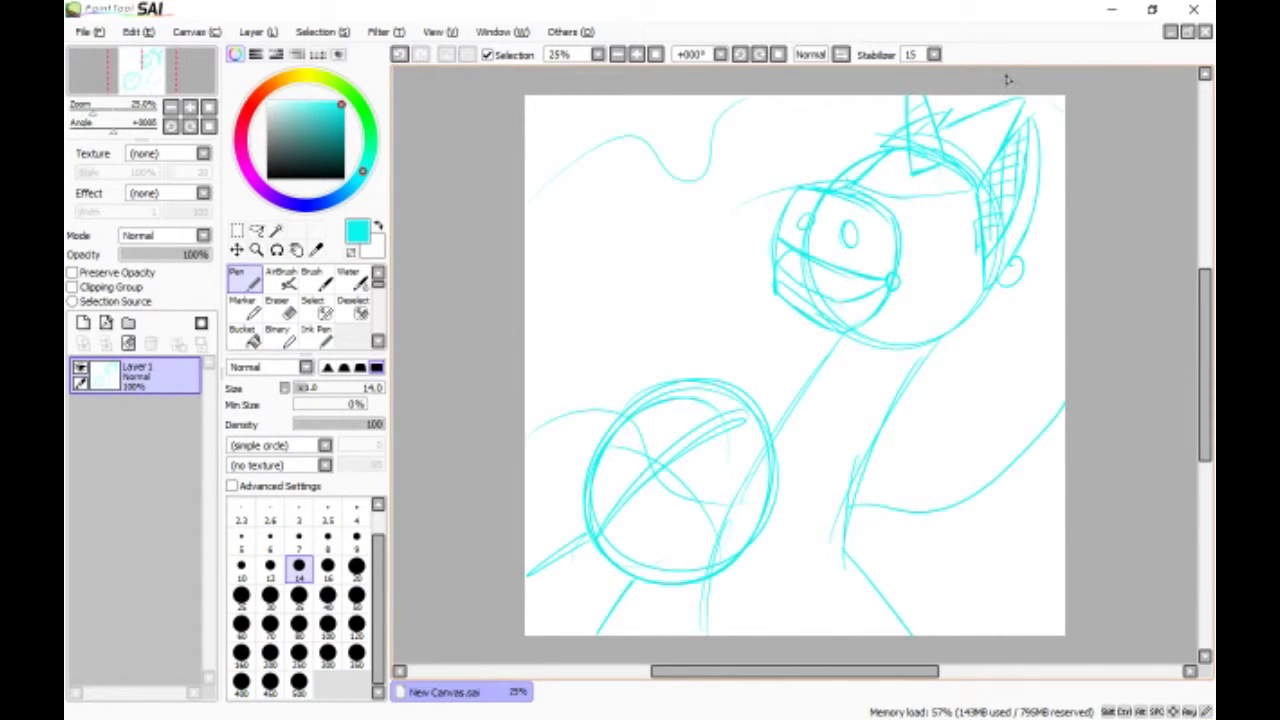
Sketch the upper head's round eye with lashes and a narrow collar band where the head meets the neck.
mouse_move(940, 209)
left_mouse_down()
mouse_move(945, 266)
mouse_move(970, 232)
mouse_move(938, 258)
mouse_move(928, 247)
left_mouse_up()
left_click_drag(976, 300, 918, 364)
mouse_move(834, 348)
left_mouse_down()
mouse_move(917, 372)
mouse_move(837, 349)
mouse_move(907, 366)
mouse_move(837, 354)
mouse_move(802, 400)
left_mouse_up()
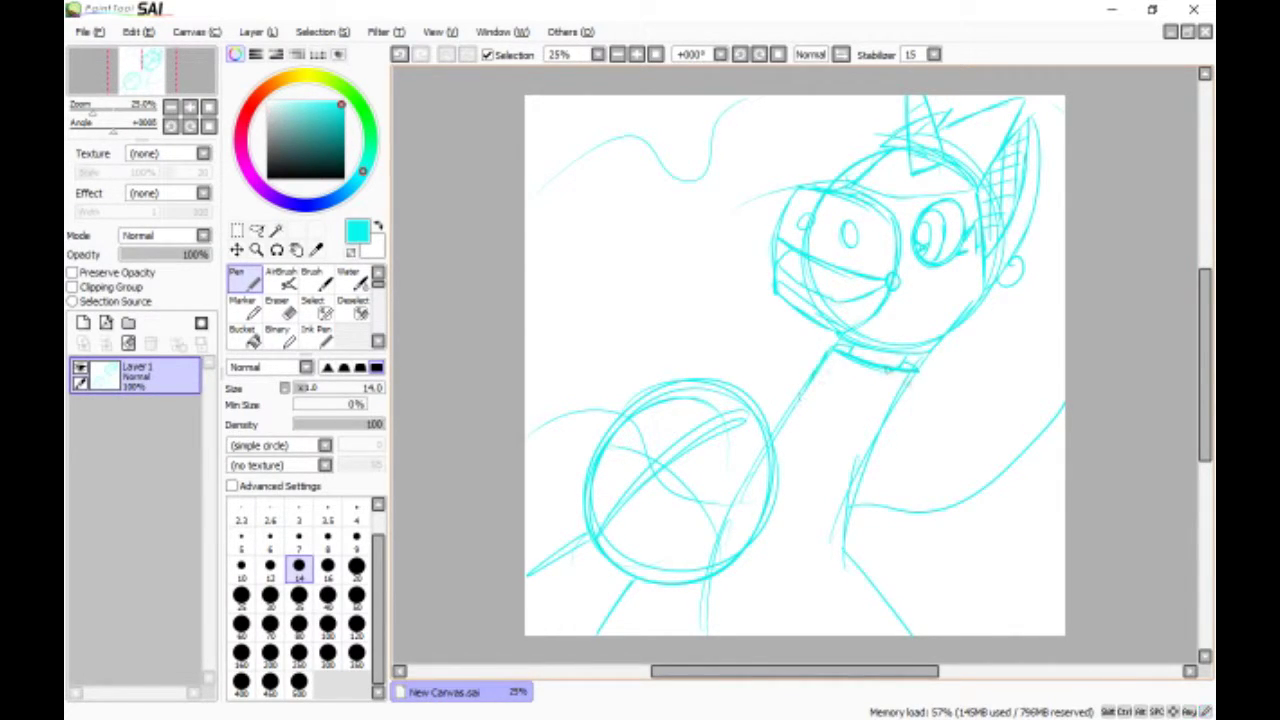
Sketch the first cylindrical neck segment and run long contour lines down the neck into the chest.
left_click_drag(916, 372, 890, 424)
left_click_drag(892, 424, 800, 436)
left_click_drag(850, 356, 754, 604)
left_click_drag(896, 372, 812, 570)
left_click_drag(853, 517, 845, 636)
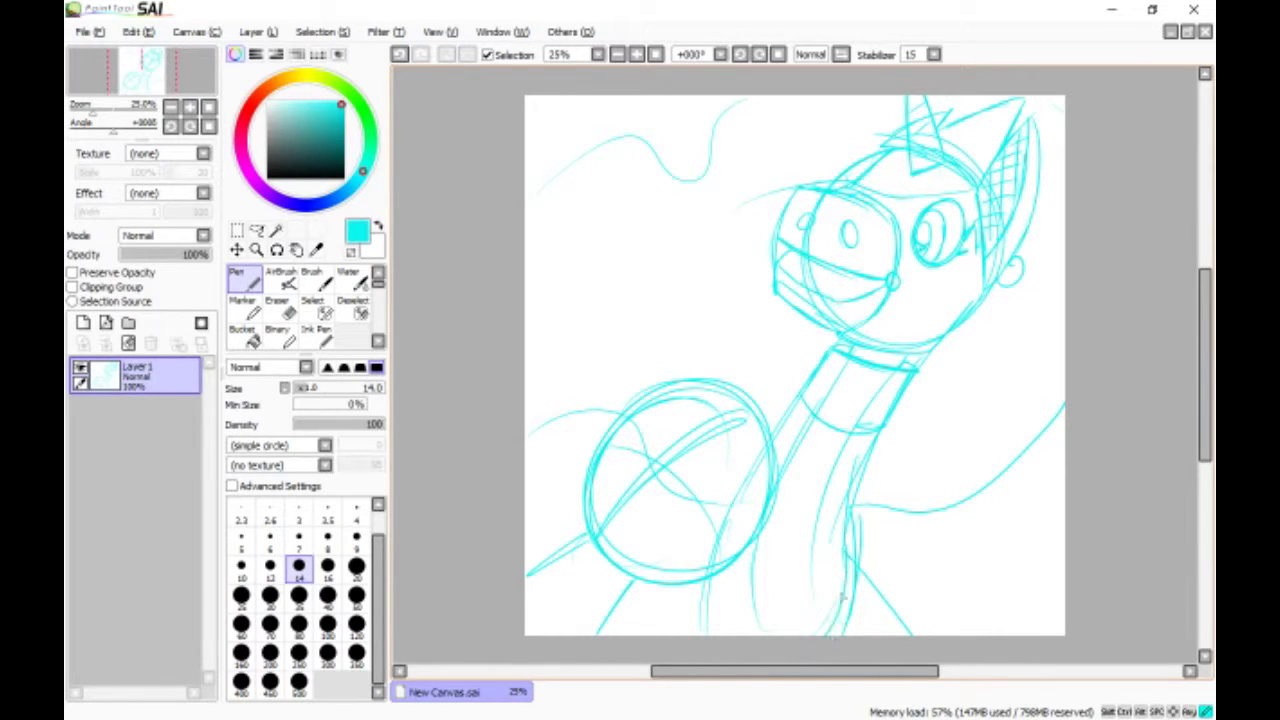
Sketch two joint bands across the neck and a curled jaw plate on the upper head's cheek.
left_click_drag(852, 552, 846, 636)
left_click_drag(796, 406, 878, 449)
mouse_move(772, 482)
left_mouse_down()
mouse_move(830, 512)
mouse_move(855, 509)
mouse_move(846, 529)
left_mouse_up()
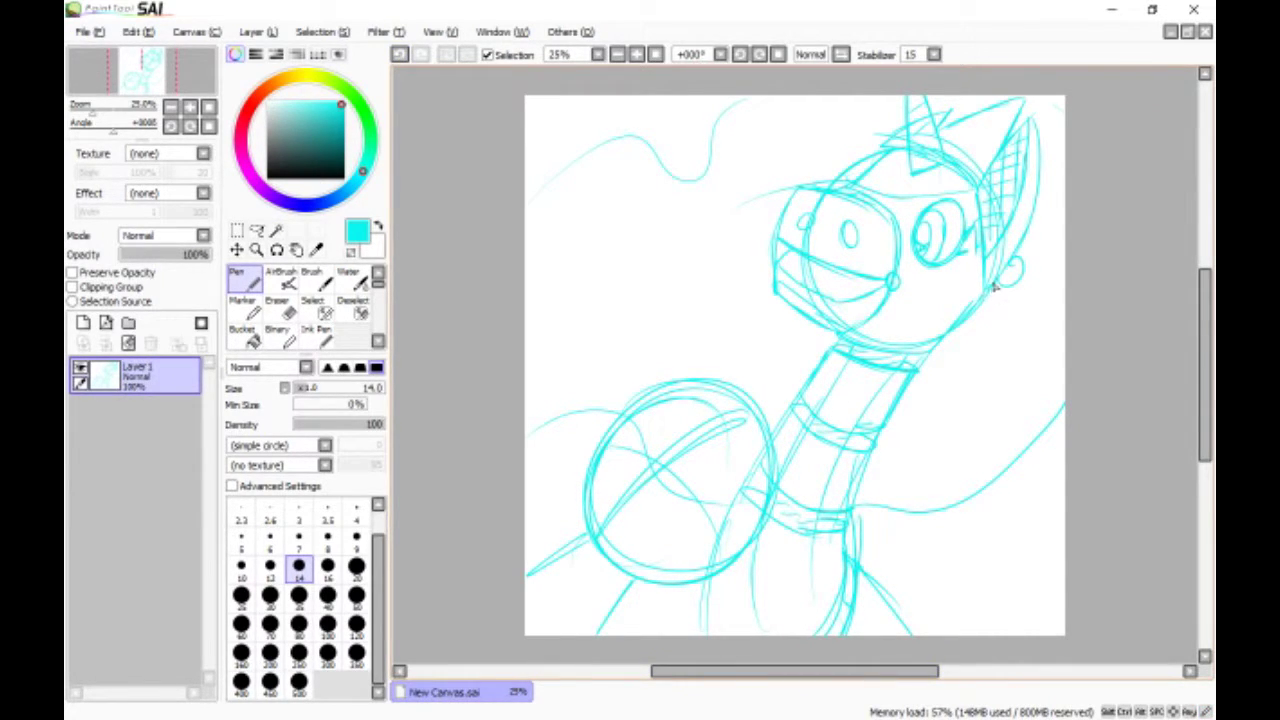
mouse_move(997, 283)
left_mouse_down()
mouse_move(919, 305)
mouse_move(932, 375)
mouse_move(962, 346)
left_mouse_up()
left_click_drag(998, 286, 975, 345)
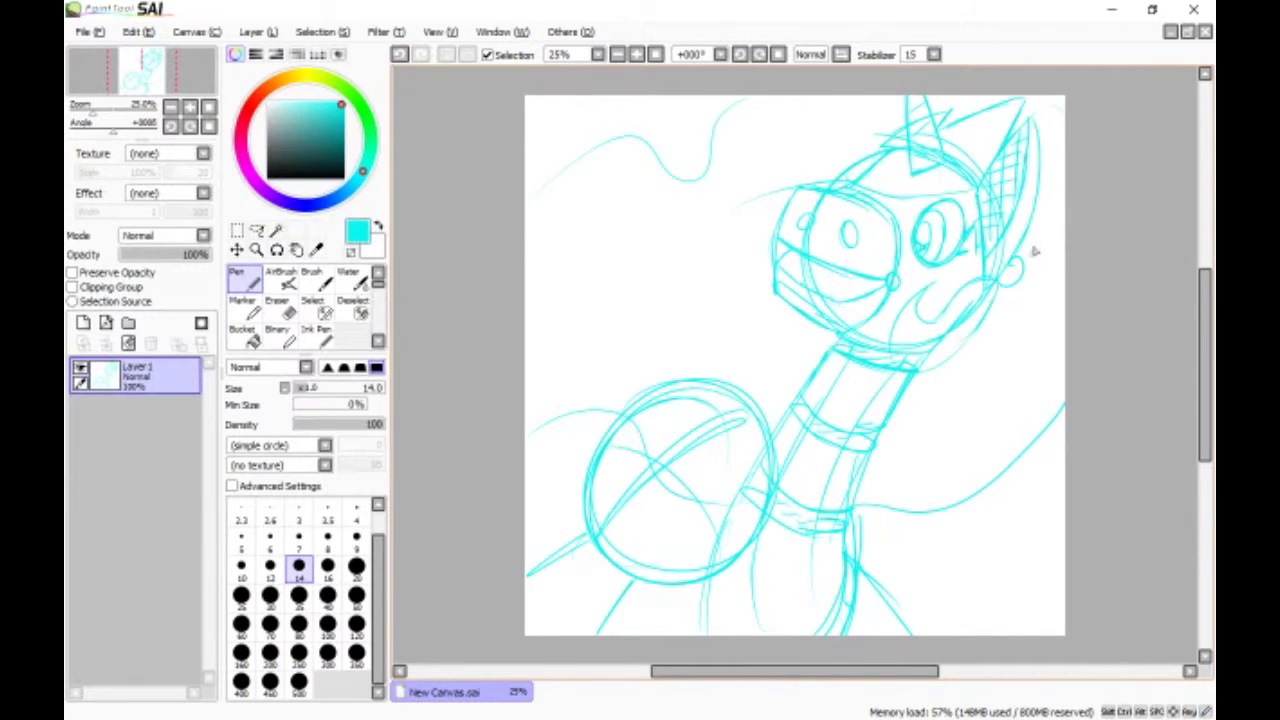
Sketch the lower pony's ear, swept mane and face outline, with hatching across the face.
left_click_drag(768, 476, 828, 444)
mouse_move(766, 478)
left_mouse_down()
mouse_move(838, 512)
mouse_move(753, 543)
left_mouse_up()
left_click_drag(814, 462, 782, 498)
mouse_move(794, 404)
left_mouse_down()
mouse_move(777, 363)
mouse_move(632, 362)
mouse_move(640, 388)
left_mouse_up()
mouse_move(702, 378)
left_mouse_down()
mouse_move(642, 390)
mouse_move(668, 424)
mouse_move(596, 445)
mouse_move(660, 425)
mouse_move(654, 518)
mouse_move(761, 506)
mouse_move(735, 555)
mouse_move(750, 550)
mouse_move(619, 583)
mouse_move(655, 515)
mouse_move(630, 490)
mouse_move(589, 505)
left_mouse_up()
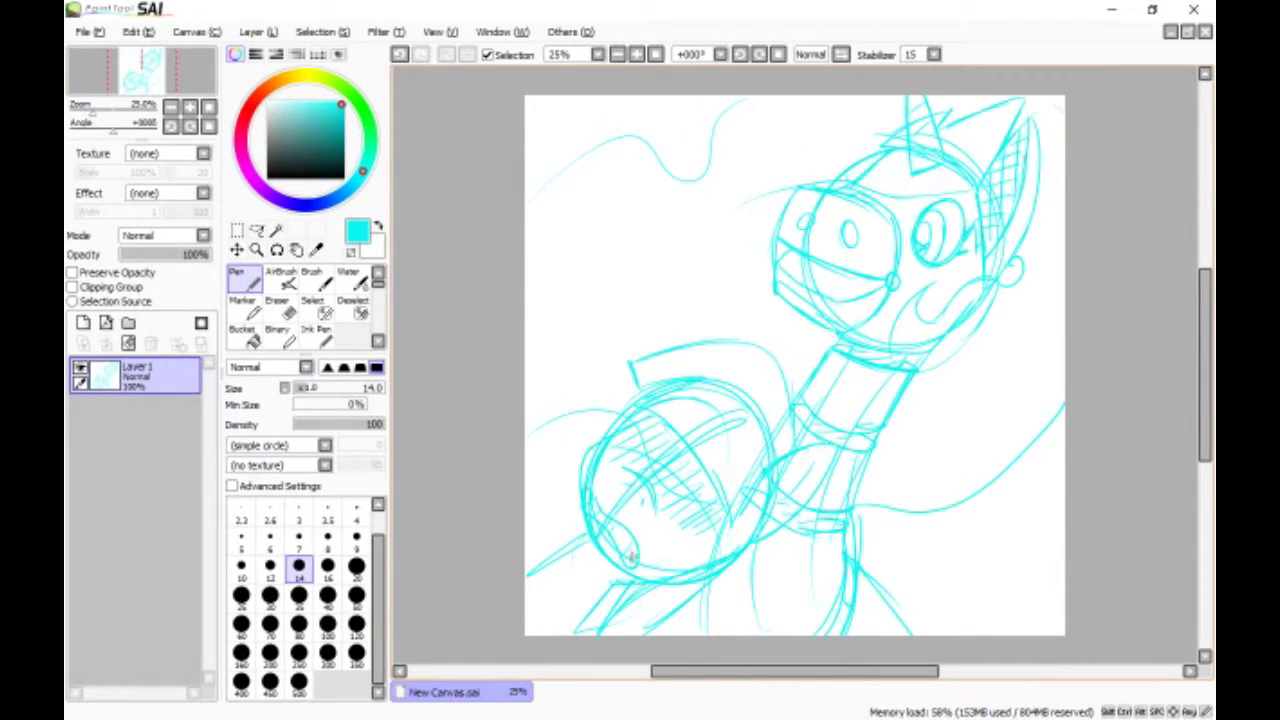
Sketch the lower pony's mouth and jagged neck tuft, and add its small horn and mane stripes.
mouse_move(630, 555)
left_mouse_down()
mouse_move(734, 508)
mouse_move(712, 565)
left_mouse_up()
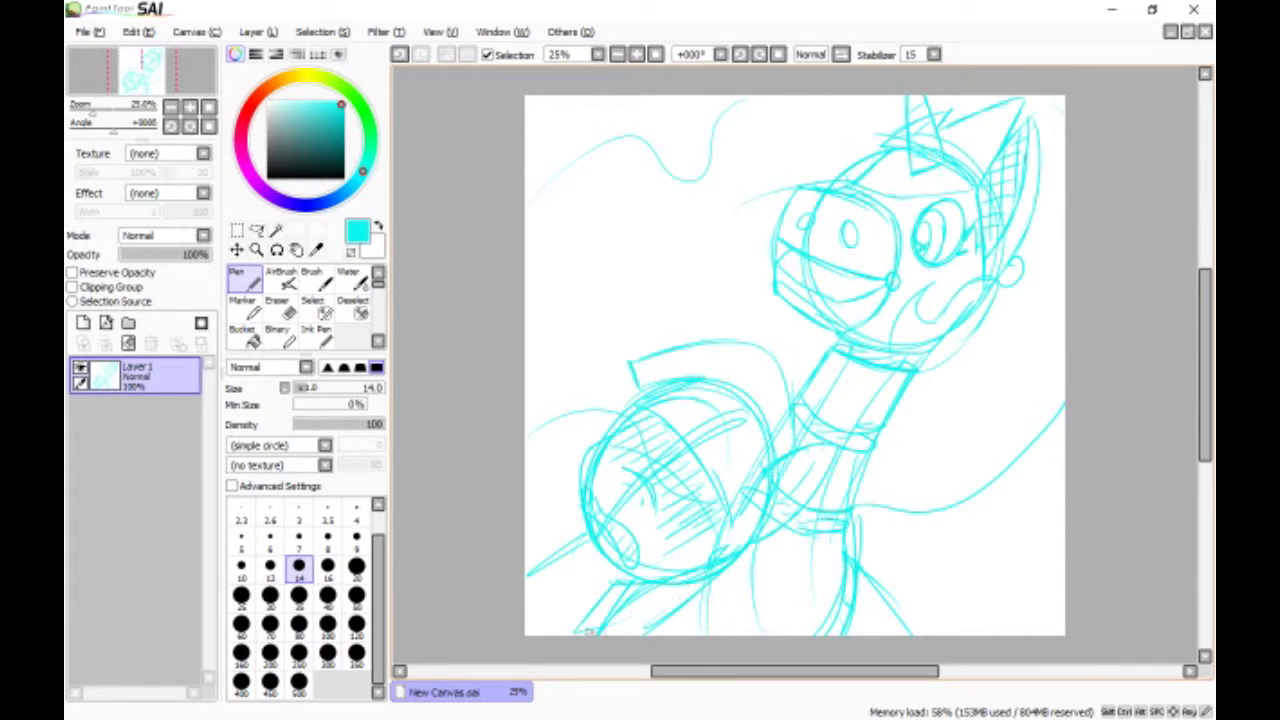
mouse_move(588, 632)
left_mouse_down()
mouse_move(610, 591)
mouse_move(618, 624)
mouse_move(581, 626)
mouse_move(657, 628)
left_mouse_up()
mouse_move(792, 404)
left_mouse_down()
mouse_move(732, 372)
mouse_move(710, 404)
mouse_move(725, 370)
mouse_move(732, 394)
mouse_move(792, 440)
mouse_move(716, 484)
left_mouse_up()
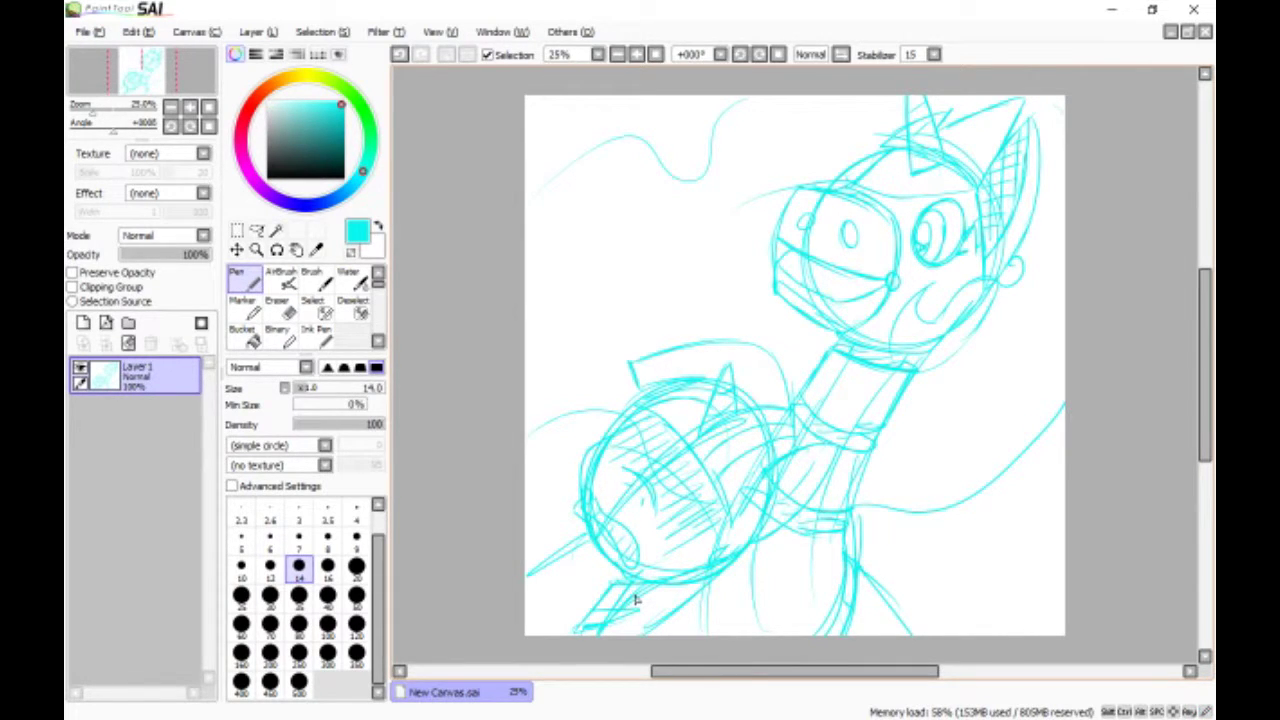
Add an inner side edge to the upper head's muzzle and sketch spreading shoulder lines from the chest.
mouse_move(812, 200)
left_mouse_down()
mouse_move(884, 250)
mouse_move(880, 276)
left_mouse_up()
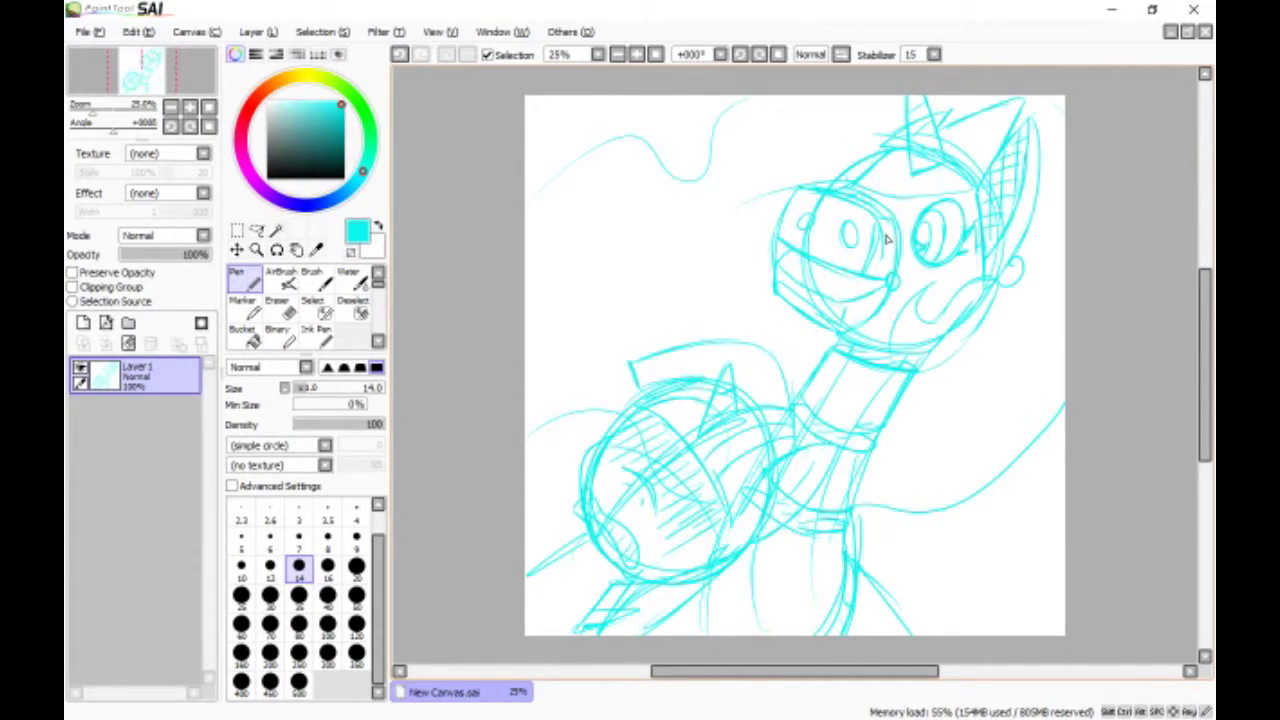
left_click_drag(858, 566, 984, 634)
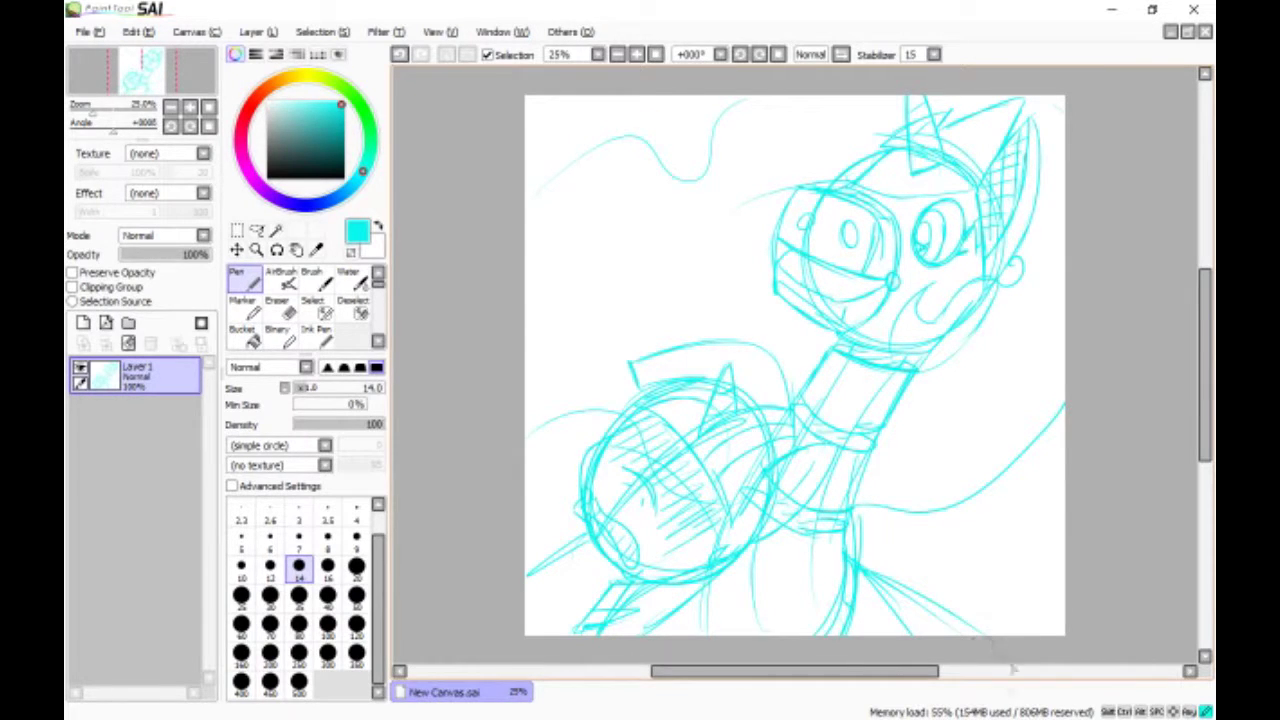
left_click_drag(896, 584, 960, 622)
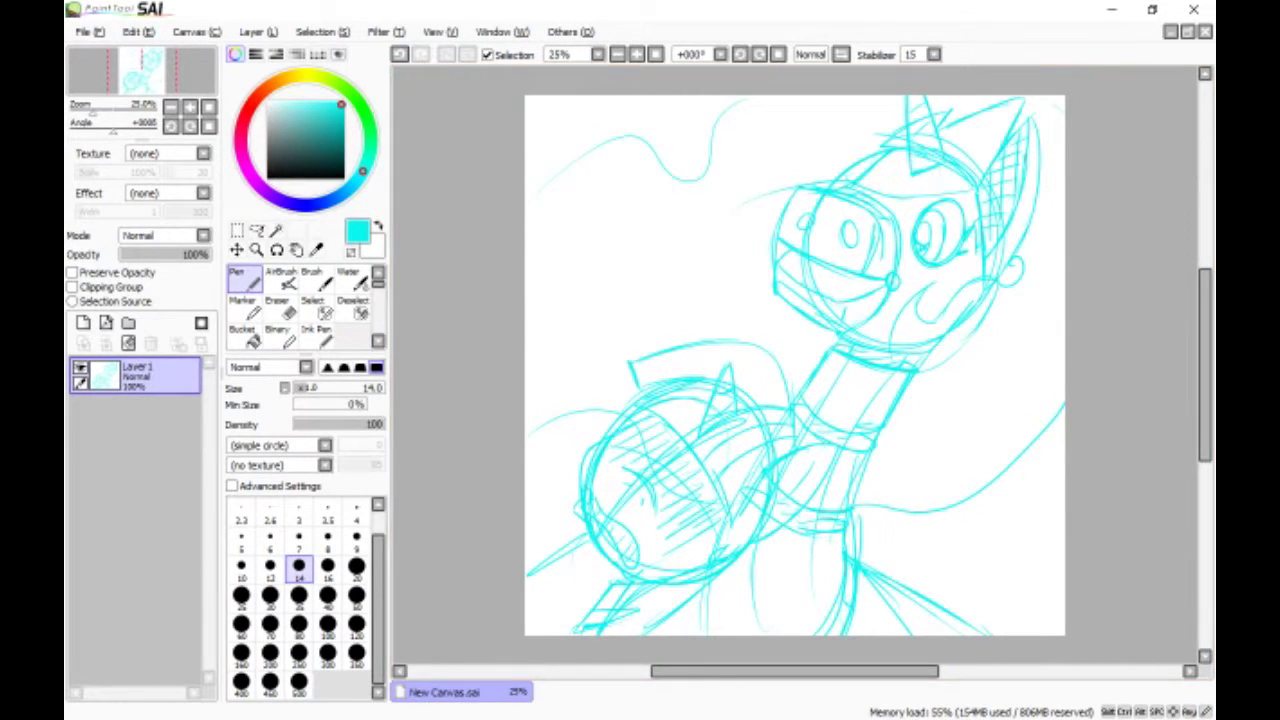
Ink the lower pony's mane, forehead and snout in black with pen size 30 and stabilizer S-7.
left_click(328, 598)
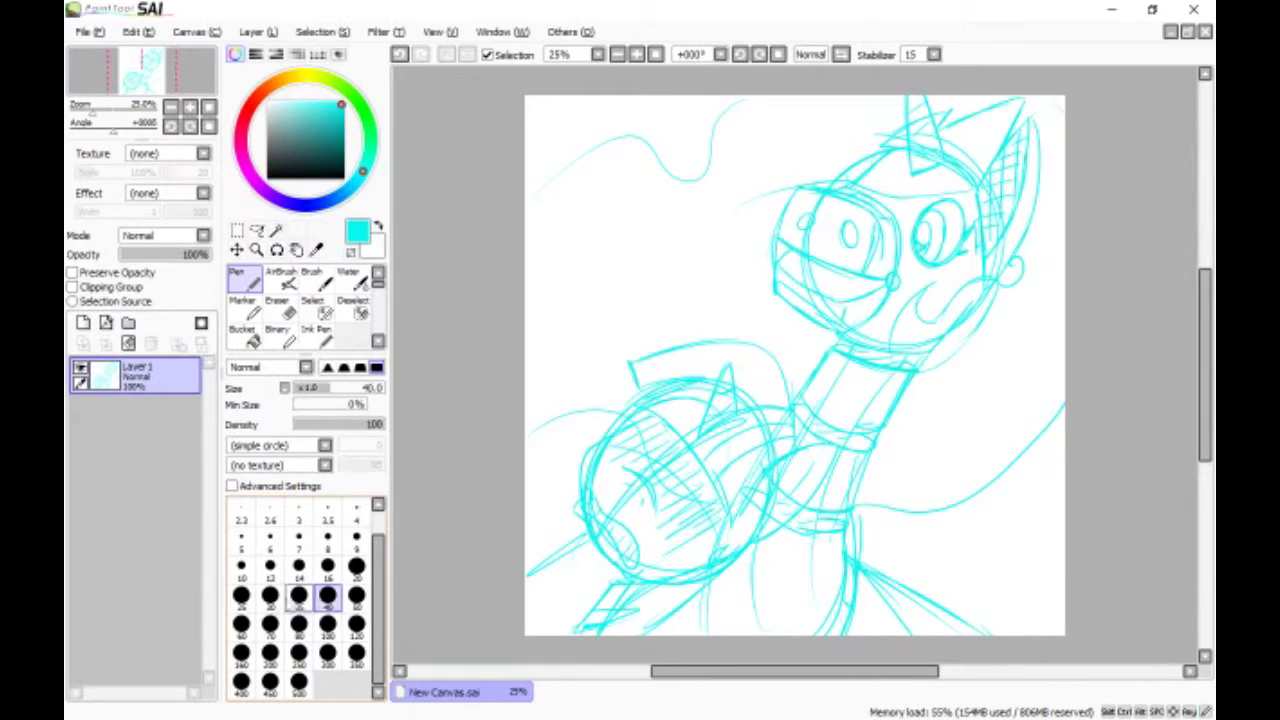
left_click(270, 598)
left_click(268, 178)
left_click(934, 55)
left_click(920, 370)
mouse_move(768, 352)
left_mouse_down()
mouse_move(715, 342)
mouse_move(628, 367)
mouse_move(644, 394)
mouse_move(701, 384)
mouse_move(638, 407)
mouse_move(730, 520)
left_mouse_up()
left_click_drag(768, 468, 731, 528)
mouse_move(655, 415)
left_mouse_down()
mouse_move(585, 450)
mouse_move(573, 517)
mouse_move(593, 537)
mouse_move(525, 575)
left_mouse_up()
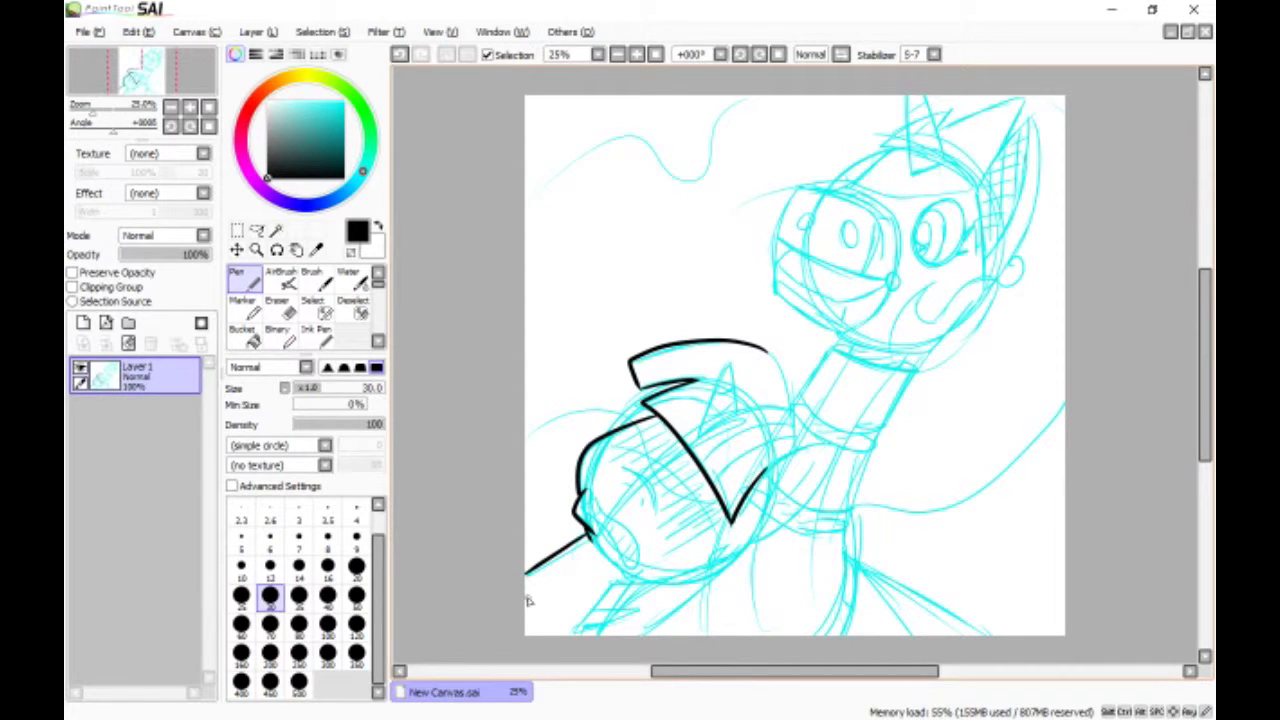
mouse_move(576, 636)
left_mouse_down()
mouse_move(618, 584)
mouse_move(664, 588)
mouse_move(705, 563)
mouse_move(586, 611)
mouse_move(632, 611)
left_mouse_up()
left_click(400, 56)
left_click(400, 57)
left_click(400, 56)
left_click(400, 56)
Ink the jagged tuft below the lower pony's chin and the curved underside of its jaw in black.
left_click_drag(632, 611, 562, 636)
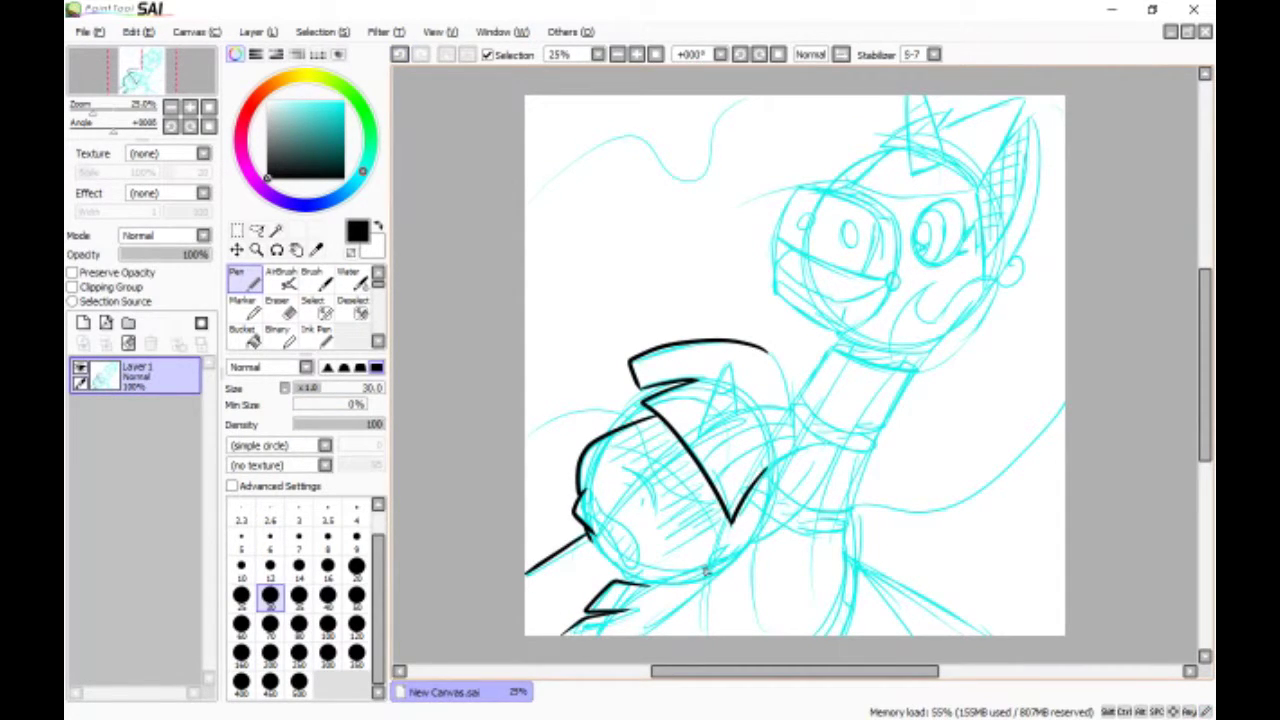
left_click_drag(697, 574, 630, 585)
left_click(400, 56)
mouse_move(705, 567)
left_mouse_down()
mouse_move(626, 580)
mouse_move(645, 571)
left_mouse_up()
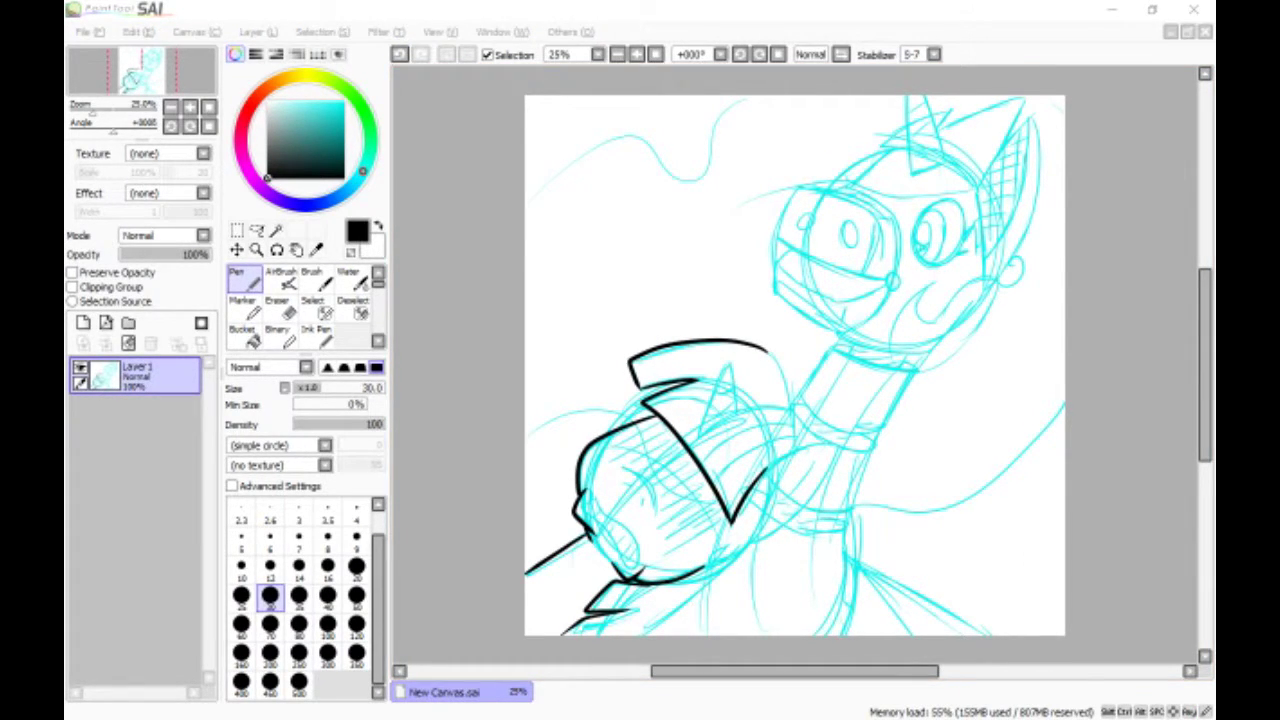
Ink the lower pony's ear, neck line, back mane edge and mane stripes in black with pen size 20.
left_click(356, 566)
mouse_move(770, 480)
left_mouse_down()
mouse_move(800, 452)
mouse_move(770, 518)
mouse_move(706, 558)
mouse_move(645, 633)
left_mouse_up()
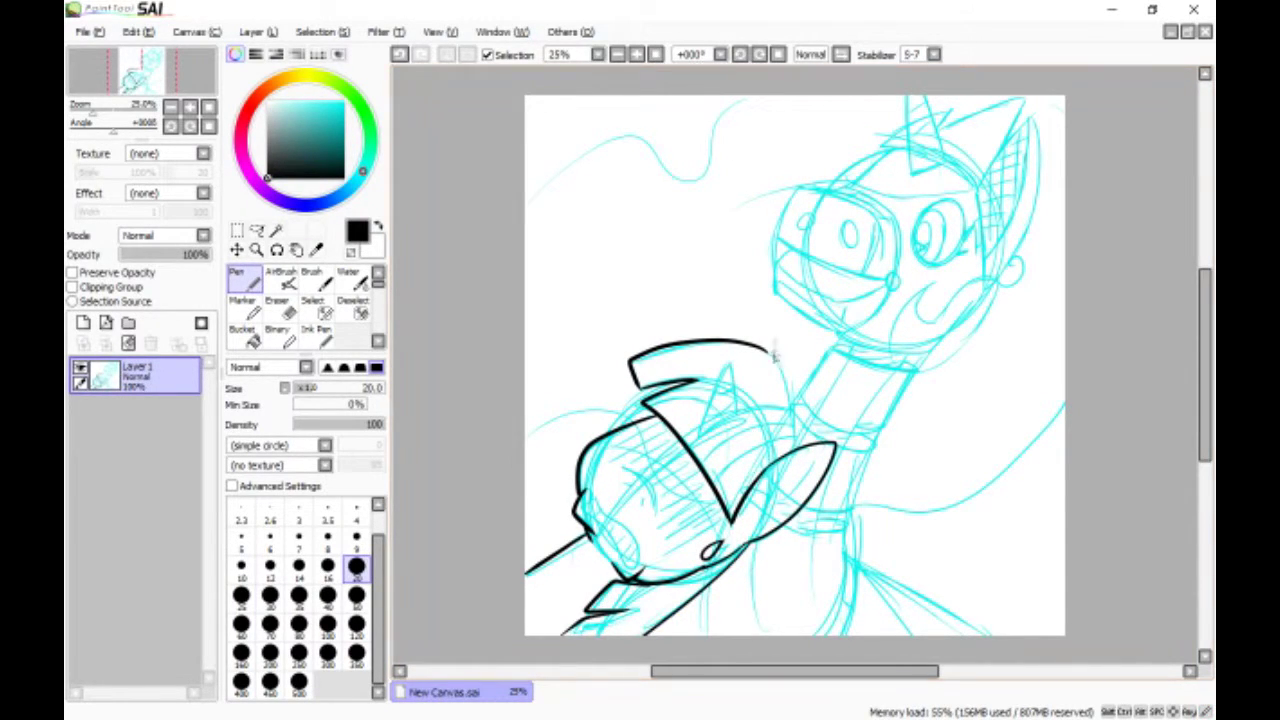
left_click_drag(773, 356, 796, 432)
left_click_drag(694, 432, 797, 410)
left_click_drag(700, 462, 792, 425)
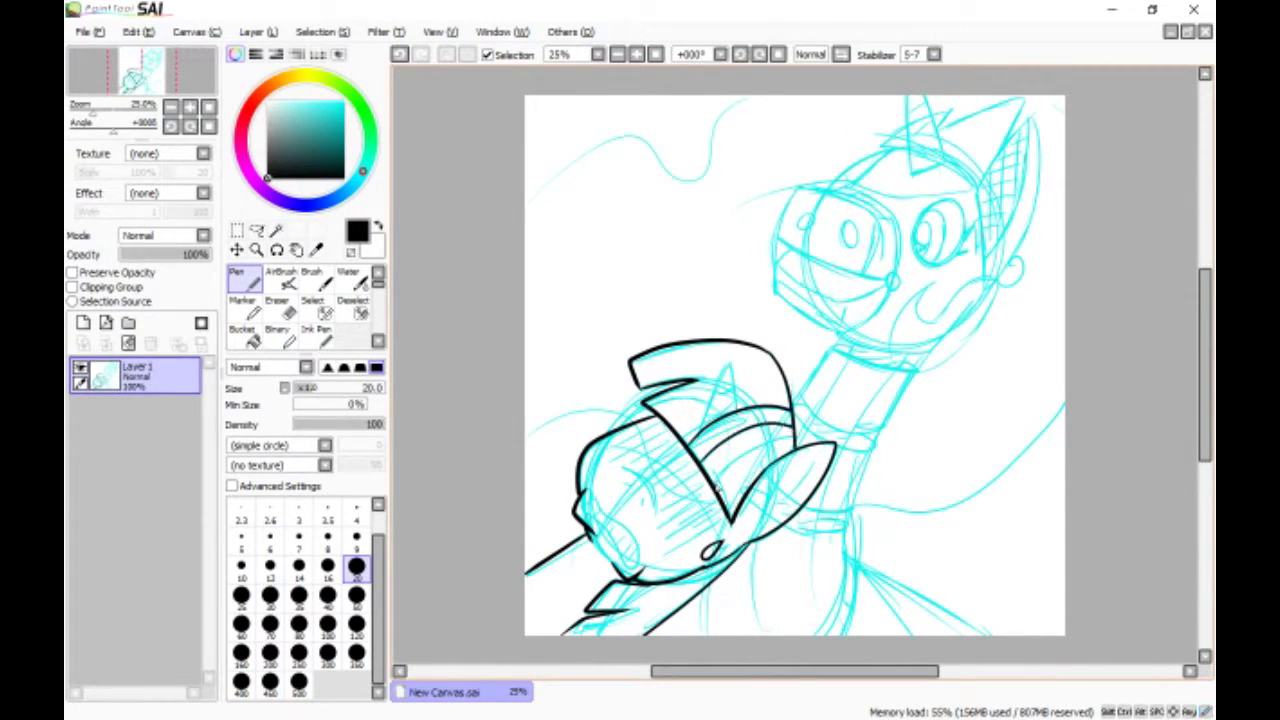
left_click_drag(714, 486, 792, 440)
Ink the lower pony's ringed horn and its facial features, and add the inner ear details.
mouse_move(702, 432)
left_mouse_down()
mouse_move(738, 408)
mouse_move(736, 382)
left_mouse_up()
left_click_drag(711, 404, 735, 403)
left_click_drag(623, 468, 656, 516)
mouse_move(596, 499)
left_mouse_down()
mouse_move(633, 569)
mouse_move(597, 501)
mouse_move(641, 516)
left_mouse_up()
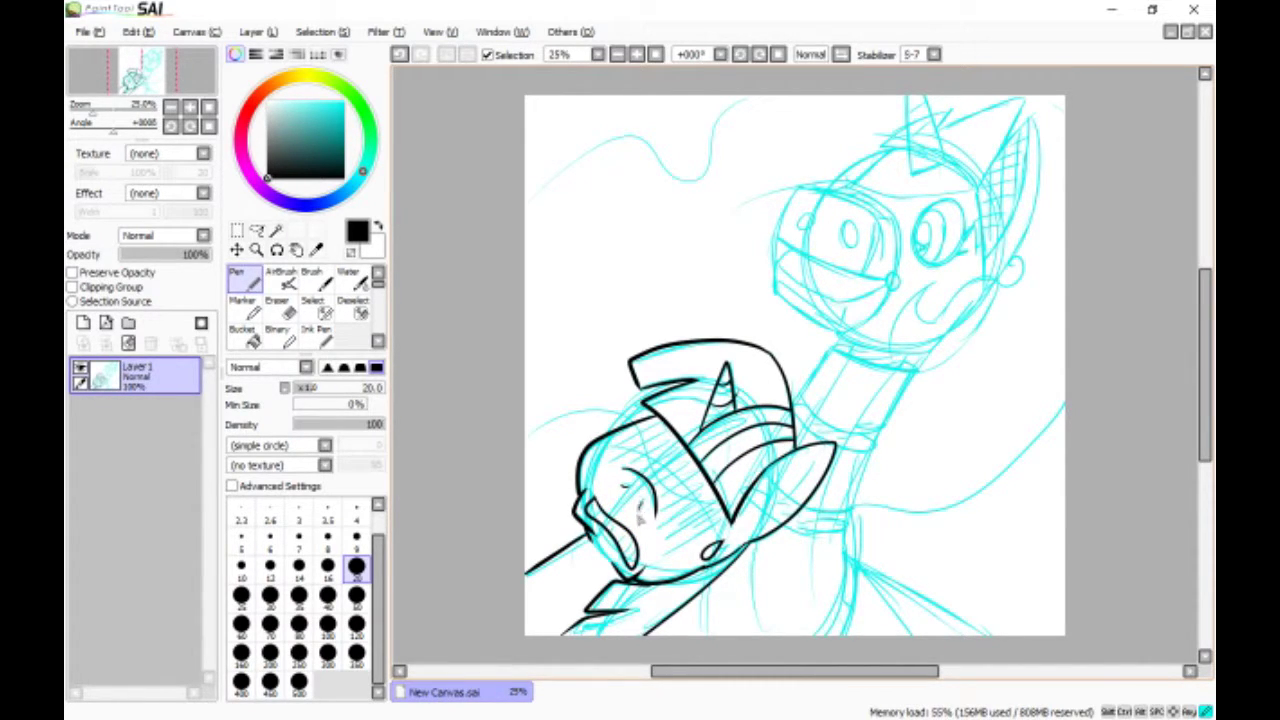
left_click_drag(800, 466, 756, 521)
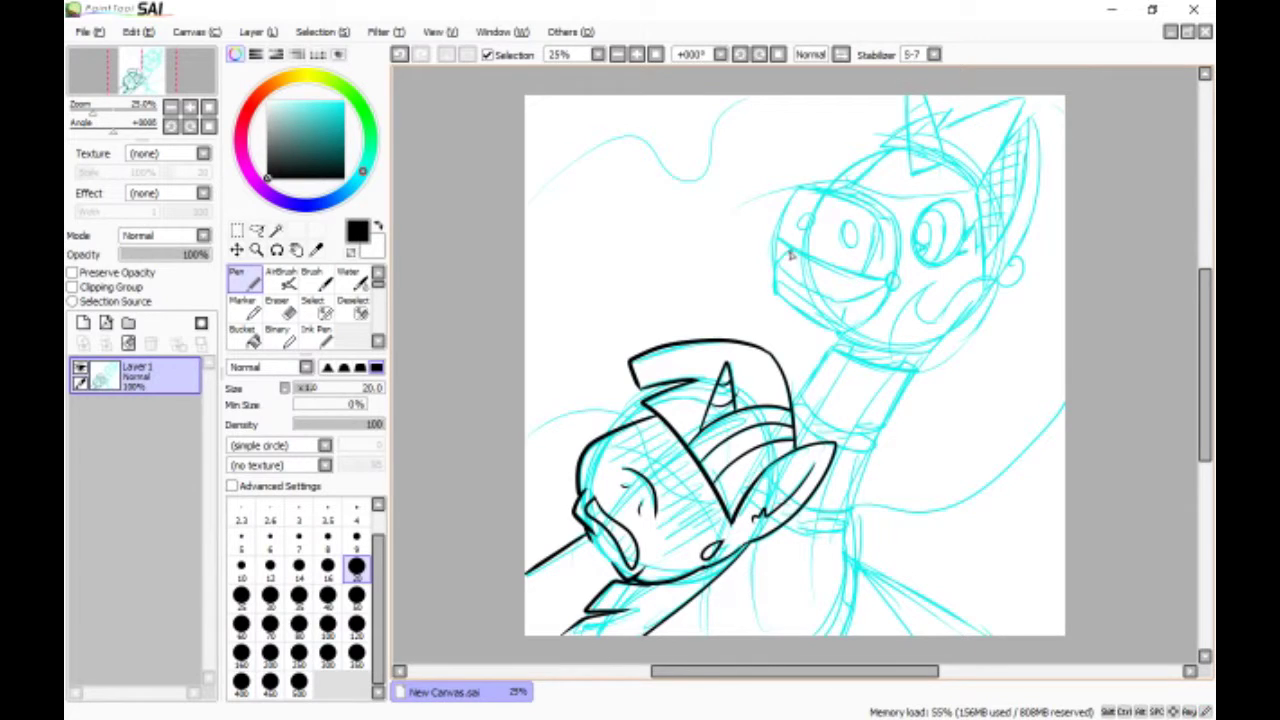
Ink the upper head's lower jaw and the outline of its segmented neck, chest and shoulder.
key("ctrl+z")
mouse_move(776, 256)
left_mouse_down()
mouse_move(778, 272)
mouse_move(875, 325)
mouse_move(892, 292)
left_mouse_up()
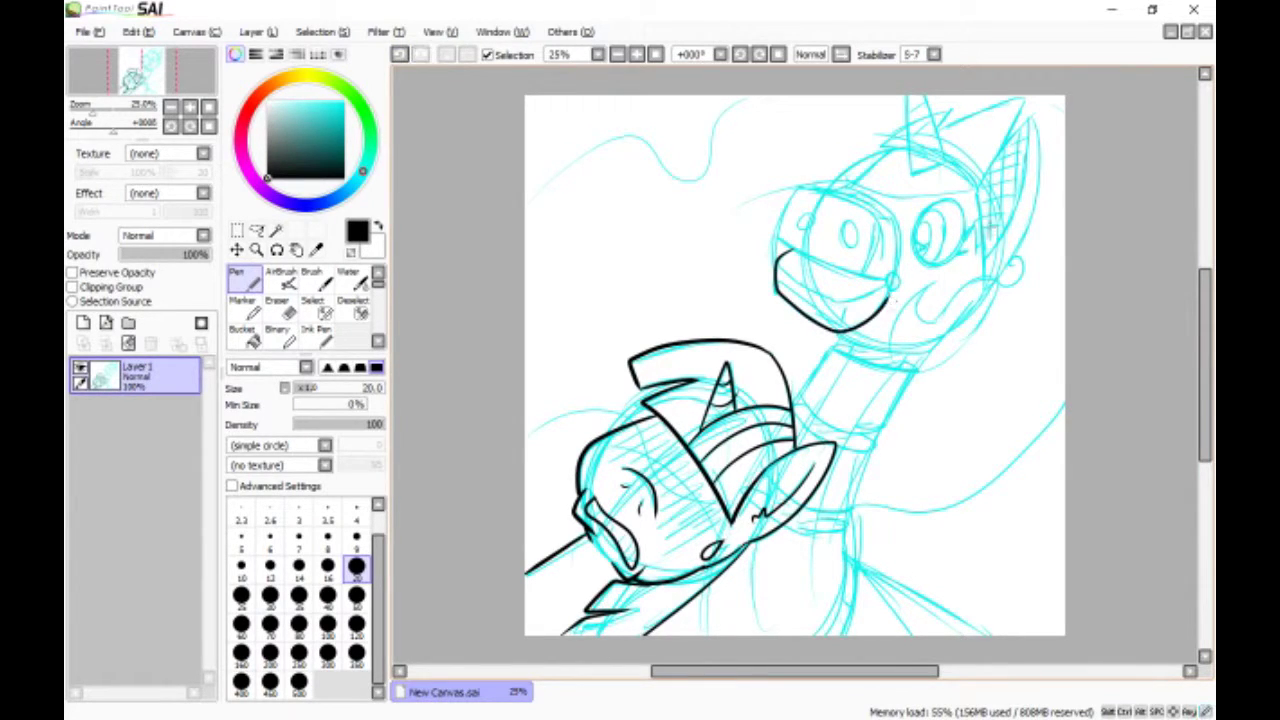
mouse_move(840, 343)
left_mouse_down()
mouse_move(894, 362)
mouse_move(842, 516)
mouse_move(846, 636)
left_mouse_up()
left_click_drag(848, 562, 912, 634)
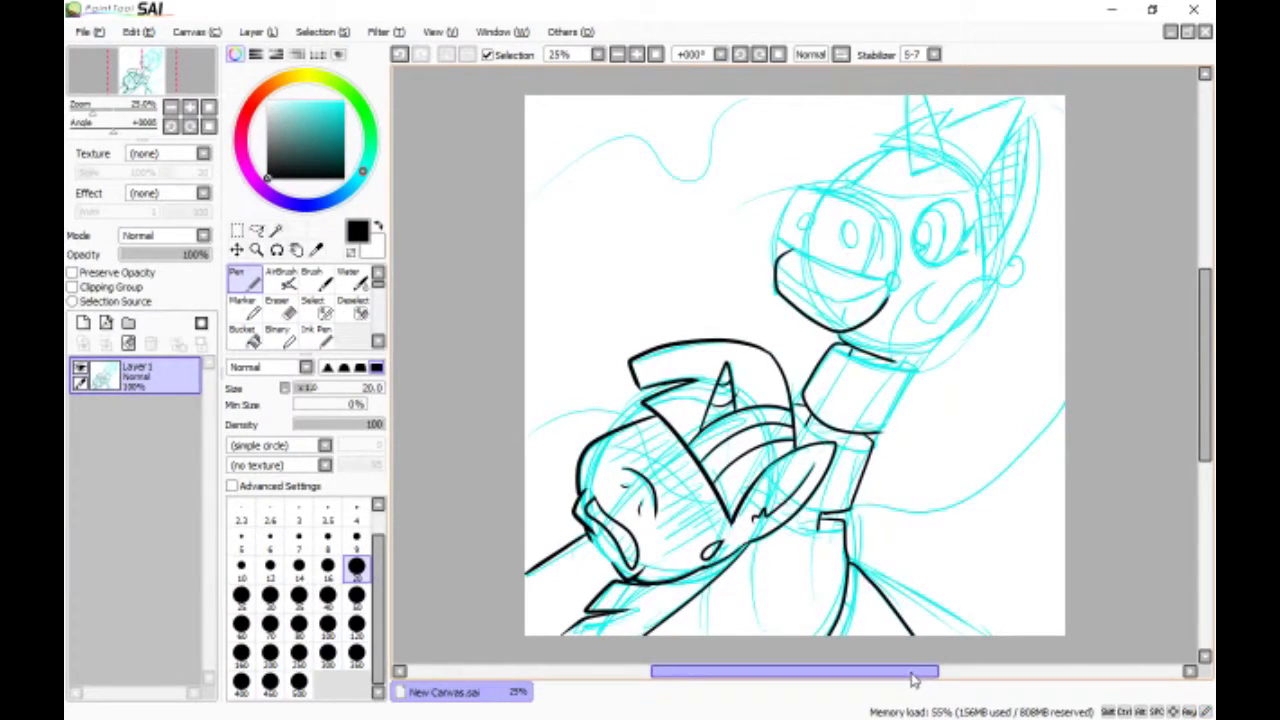
Ink the upper head's curled cheek plate and the top, front and mouth edge of its muzzle.
mouse_move(995, 282)
left_mouse_down()
mouse_move(916, 302)
mouse_move(894, 372)
mouse_move(990, 296)
left_mouse_up()
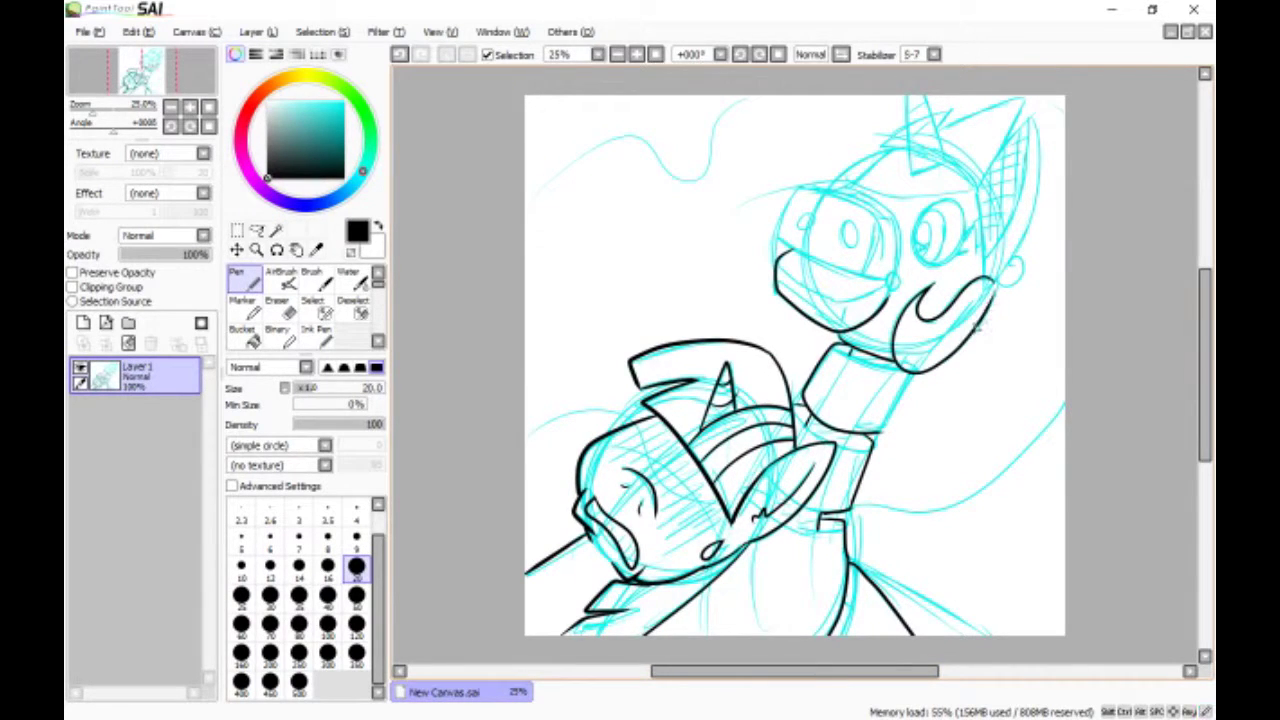
mouse_move(848, 188)
left_mouse_down()
mouse_move(779, 244)
mouse_move(806, 194)
mouse_move(835, 272)
mouse_move(886, 288)
left_mouse_up()
left_click(401, 55)
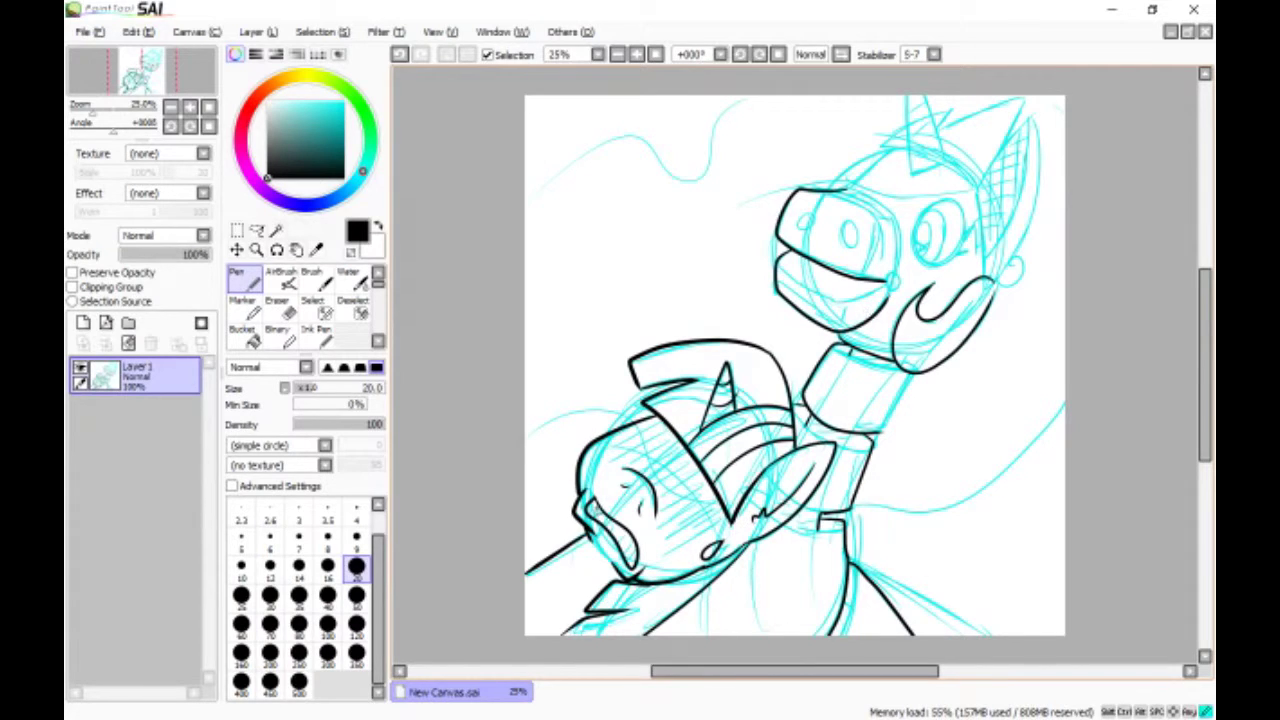
Ink the teeth lines inside the lower pony's mouth.
left_click_drag(604, 518, 632, 566)
left_click_drag(615, 437, 608, 472)
left_click_drag(657, 550, 725, 518)
left_click(400, 55)
left_click(400, 55)
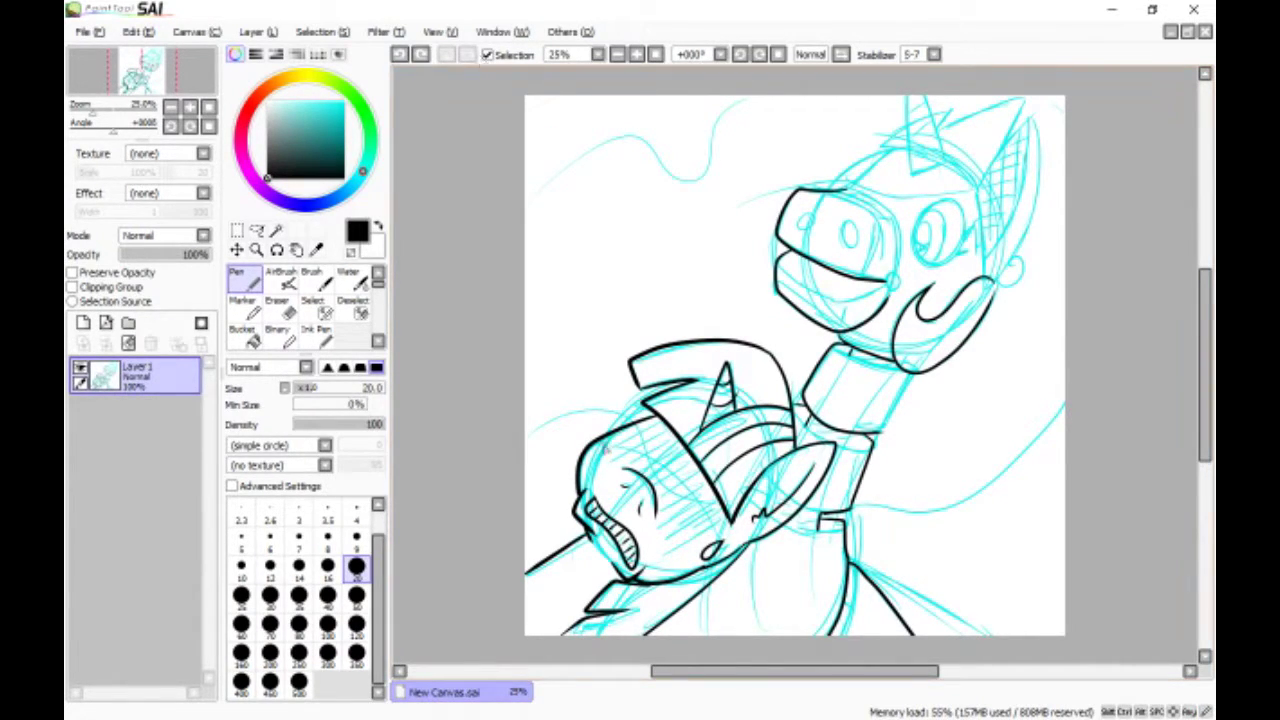
Hatch the lower pony's face beside the mane with diagonal black lines and ink the strokes in its neck tuft.
mouse_move(606, 448)
left_mouse_down()
mouse_move(662, 420)
mouse_move(672, 436)
left_mouse_up()
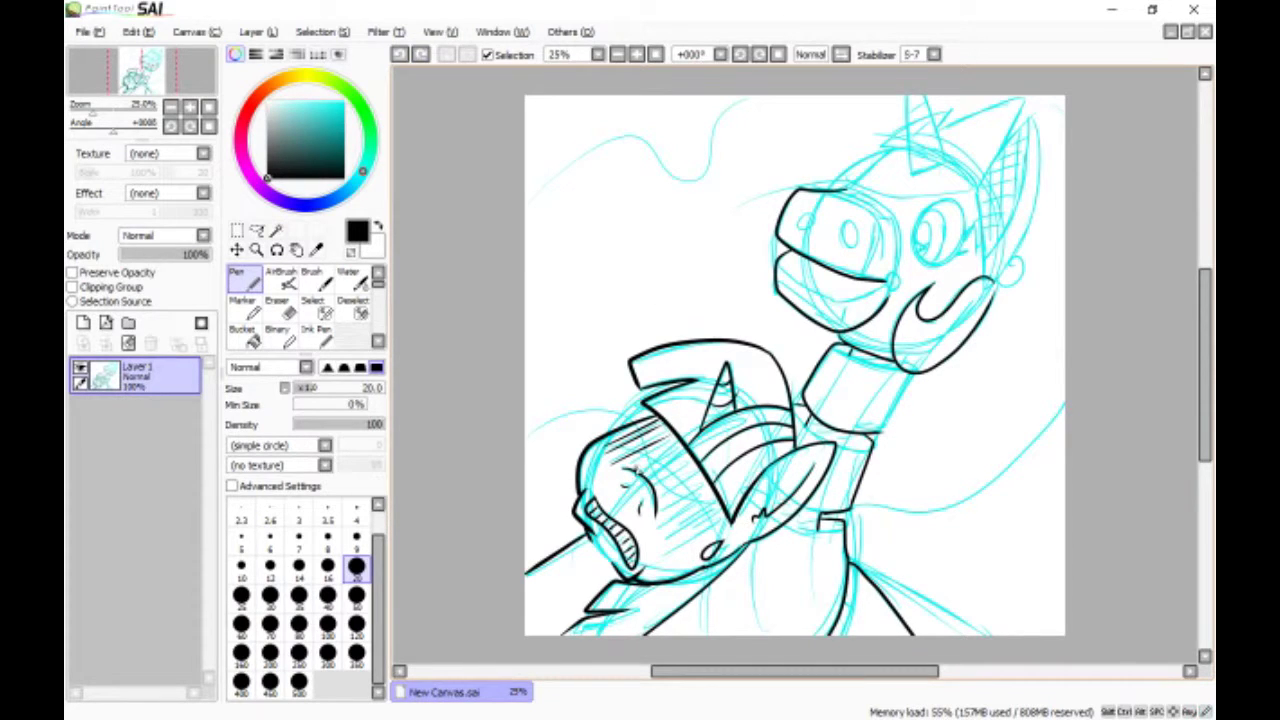
left_click_drag(634, 478, 690, 446)
left_click_drag(654, 506, 702, 468)
mouse_move(652, 552)
left_mouse_down()
mouse_move(716, 490)
mouse_move(724, 508)
left_mouse_up()
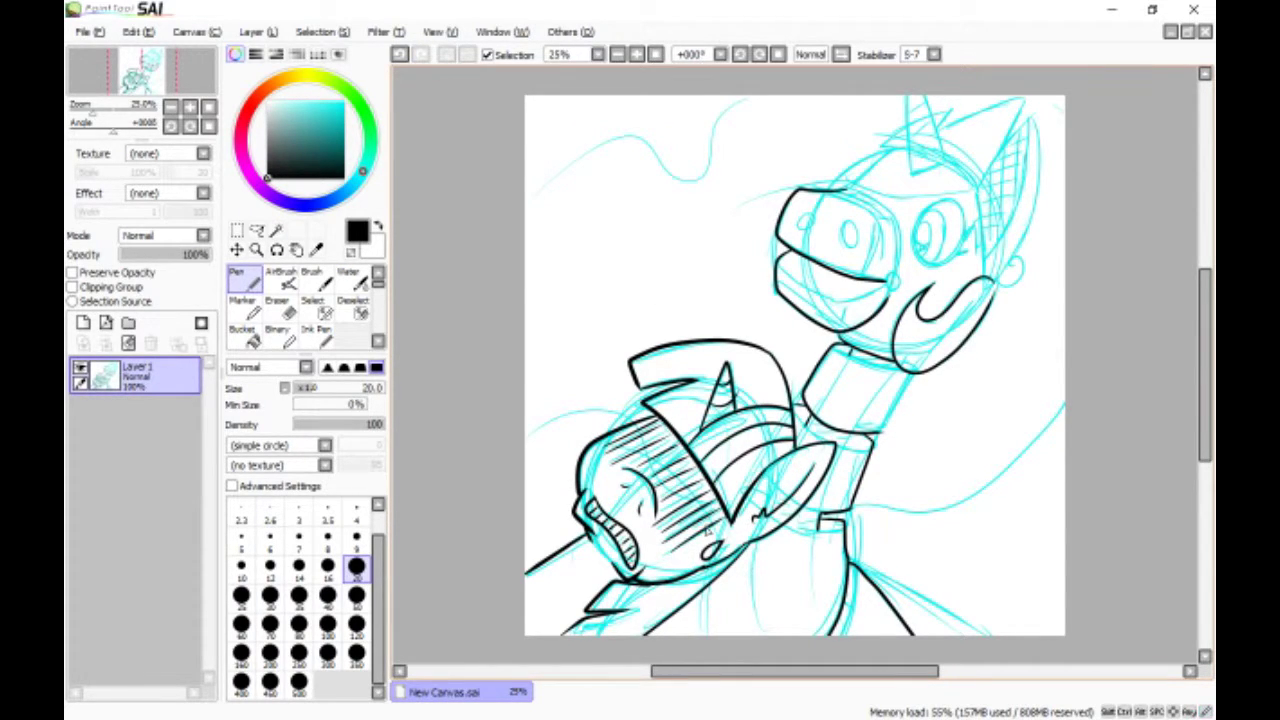
left_click_drag(574, 632, 676, 606)
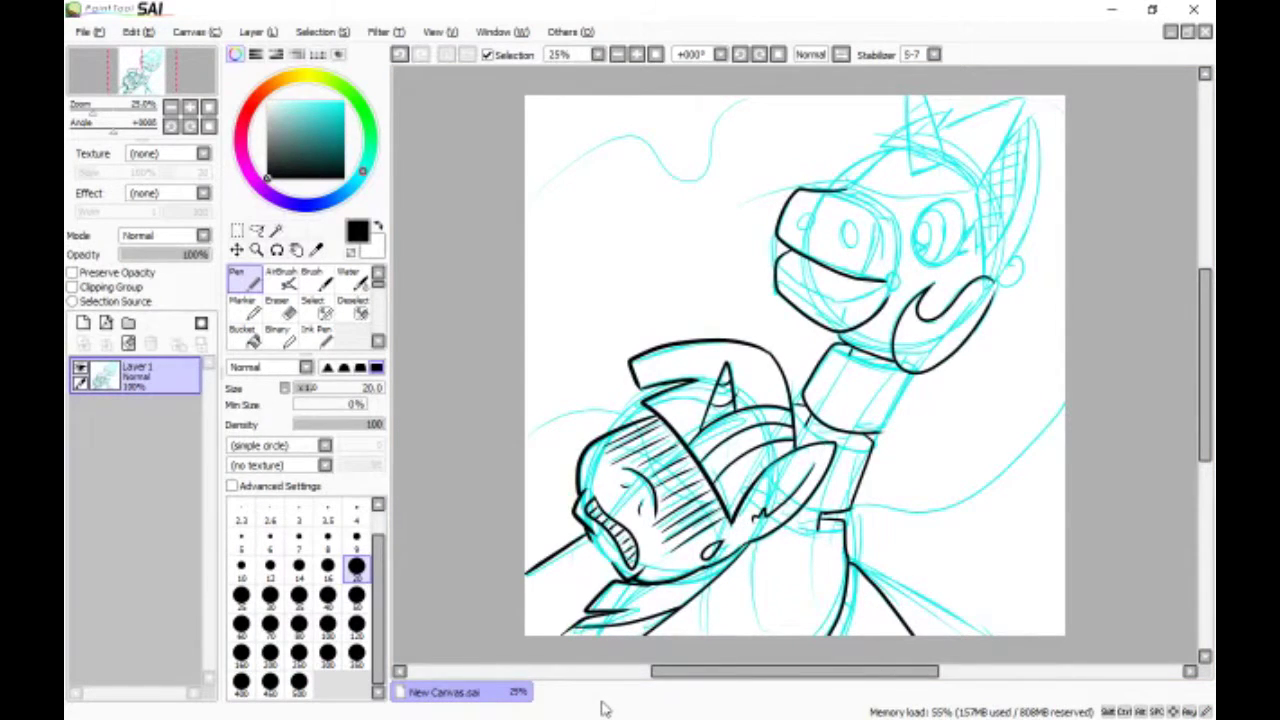
Ink the upper head's ear, hoop earring and round mouth pivot in black with pen size 14.
left_click(298, 568)
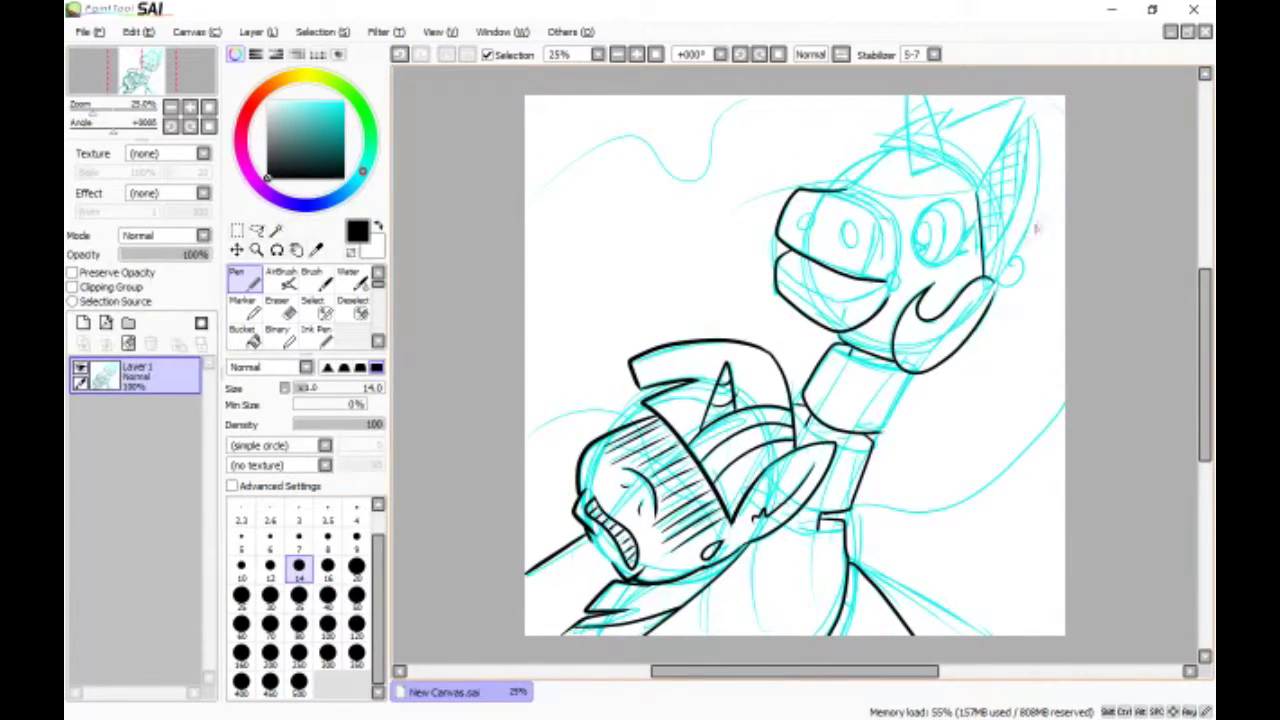
mouse_move(1003, 150)
left_mouse_down()
mouse_move(1018, 258)
mouse_move(991, 284)
mouse_move(1017, 264)
left_mouse_up()
left_click_drag(892, 276, 890, 282)
Ink the contour lines and joint bands of the upper figure's neck segments and the lines on its chest.
mouse_move(834, 352)
left_mouse_down()
mouse_move(906, 374)
mouse_move(880, 440)
left_mouse_up()
mouse_move(794, 410)
left_mouse_down()
mouse_move(826, 446)
mouse_move(880, 442)
mouse_move(842, 456)
left_mouse_up()
key("ctrl+z")
mouse_move(828, 520)
left_mouse_down()
mouse_move(806, 508)
mouse_move(816, 533)
mouse_move(844, 528)
mouse_move(850, 640)
left_mouse_up()
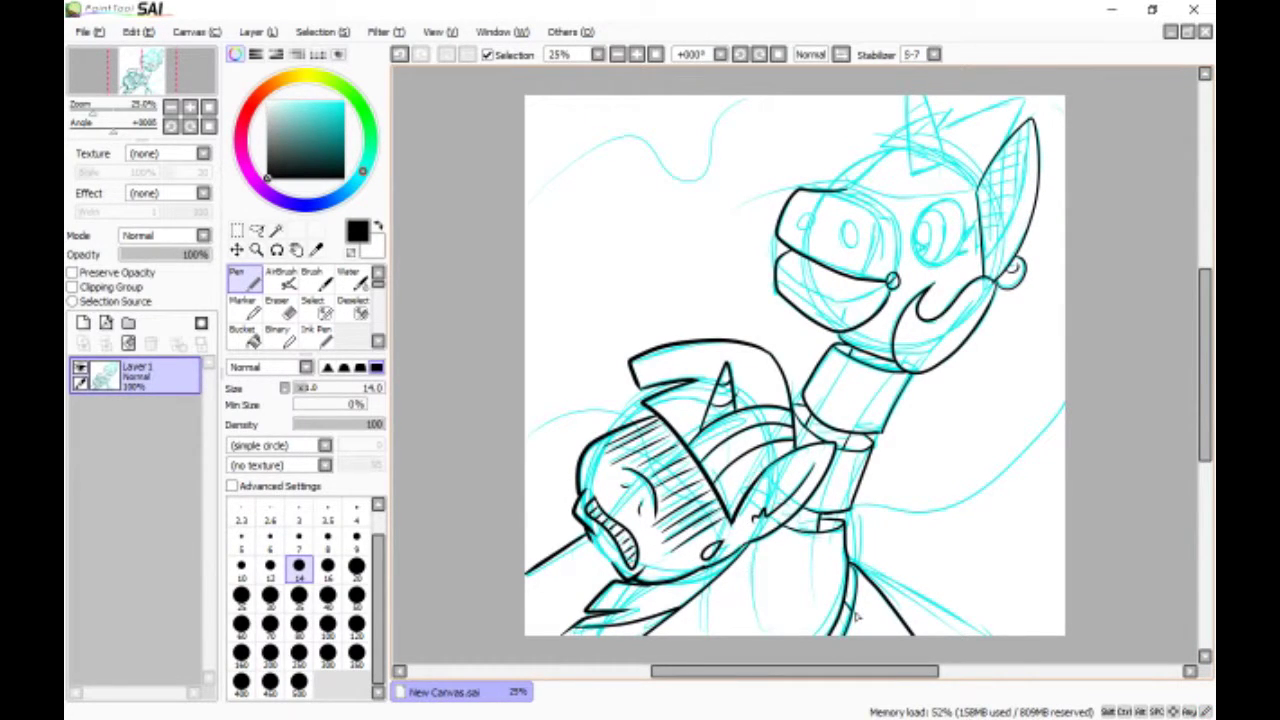
Ink the upper head's long brow line, then complete the muzzle's side edge, inner mouth line and near nostril.
mouse_move(730, 215)
left_mouse_down()
mouse_move(832, 186)
mouse_move(987, 188)
left_mouse_up()
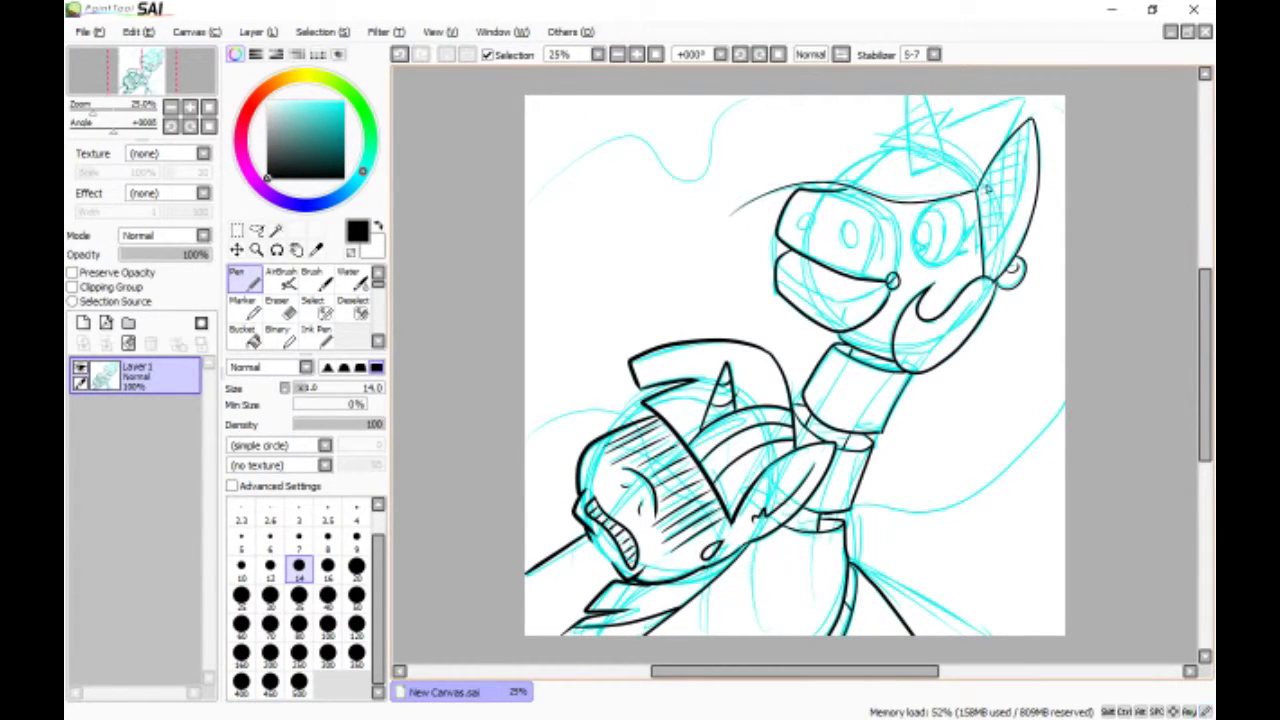
mouse_move(808, 200)
left_mouse_down()
mouse_move(880, 245)
mouse_move(876, 264)
left_mouse_up()
left_click_drag(780, 270, 848, 310)
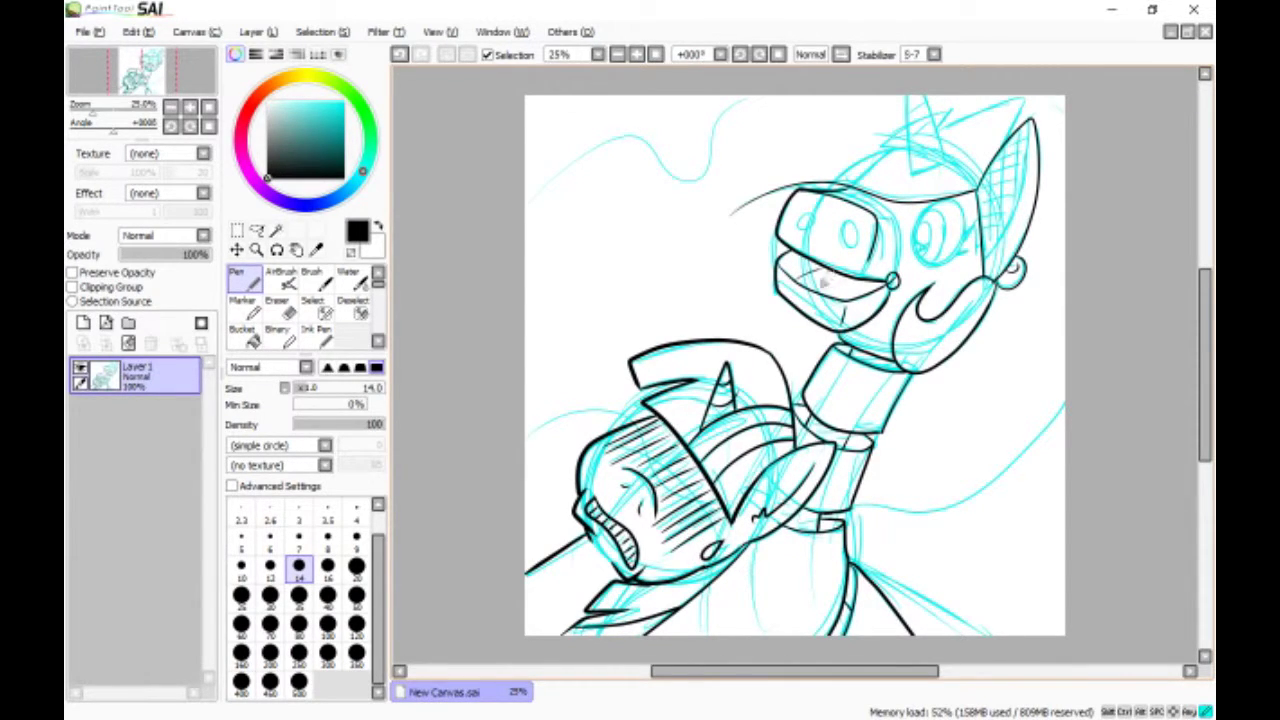
left_click_drag(852, 216, 848, 232)
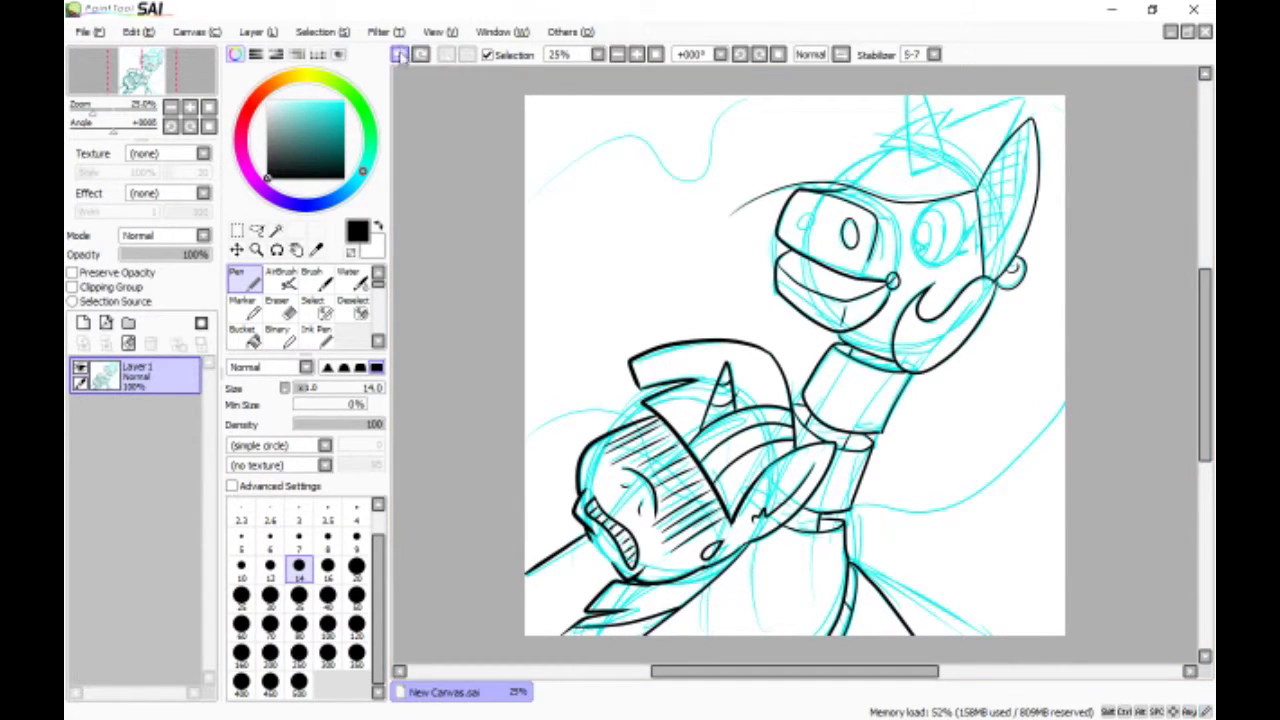
Ink the upper head's far nostril, muzzle side line, eye with lashes and pupil, and the inner edge of its ear.
mouse_move(798, 238)
left_mouse_down()
mouse_move(819, 210)
mouse_move(799, 230)
left_mouse_up()
left_click_drag(850, 190, 896, 282)
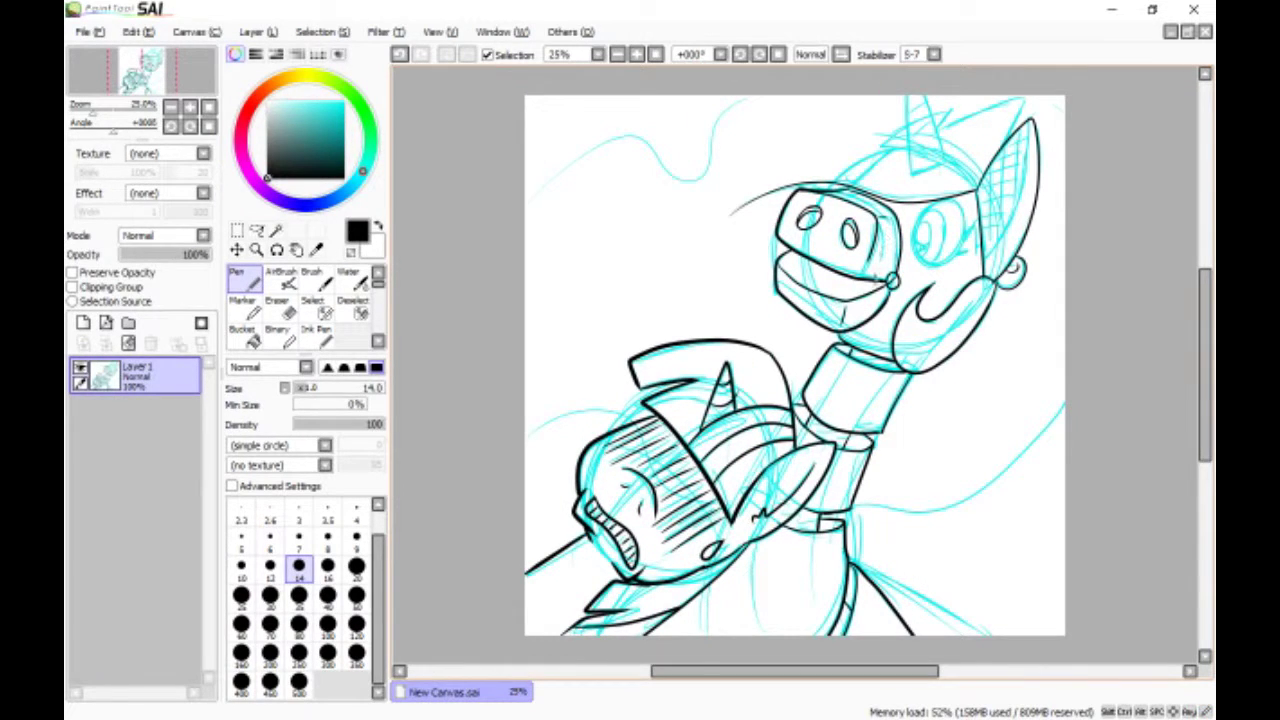
mouse_move(940, 205)
left_mouse_down()
mouse_move(945, 276)
mouse_move(972, 186)
mouse_move(950, 262)
left_mouse_up()
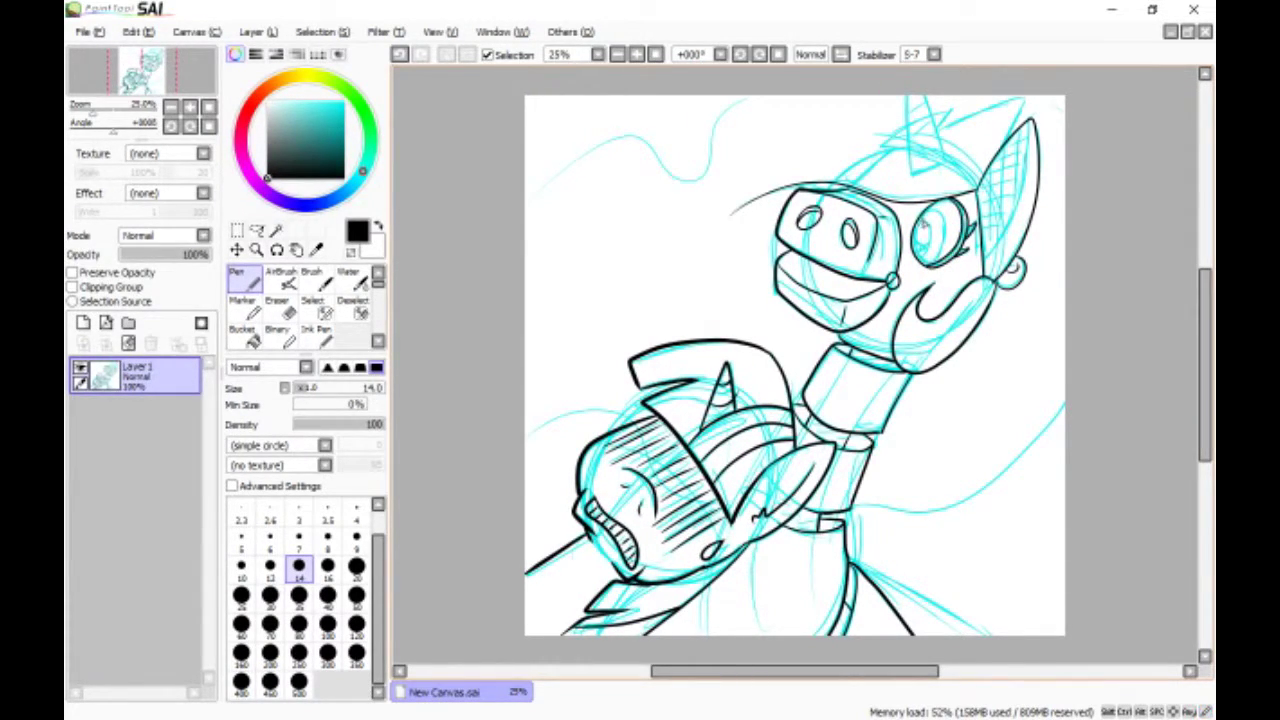
left_click_drag(918, 222, 926, 268)
left_click_drag(1034, 158, 987, 261)
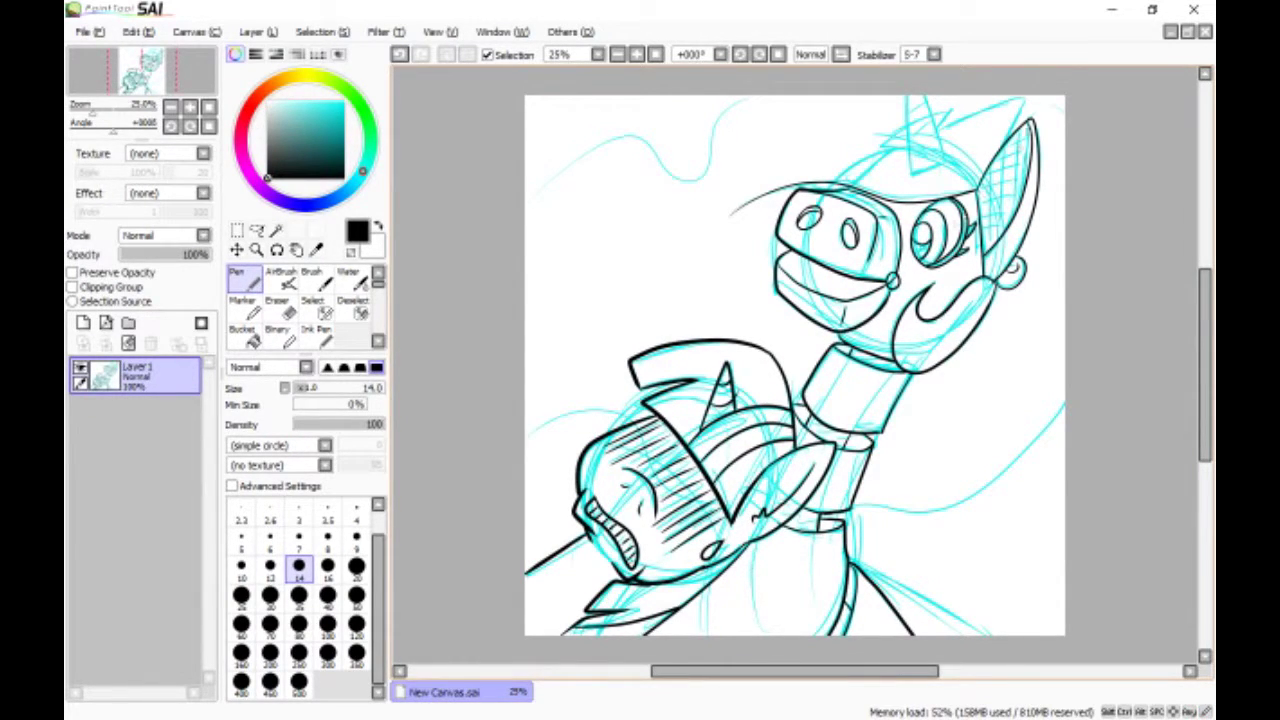
Ink the wavy background curves on both sides of the figures and the side line of the upper figure's chest.
mouse_move(772, 96)
left_mouse_down()
mouse_move(706, 168)
mouse_move(524, 205)
left_mouse_up()
mouse_move(526, 450)
left_mouse_down()
mouse_move(532, 438)
mouse_move(637, 428)
left_mouse_up()
left_click_drag(698, 650, 696, 596)
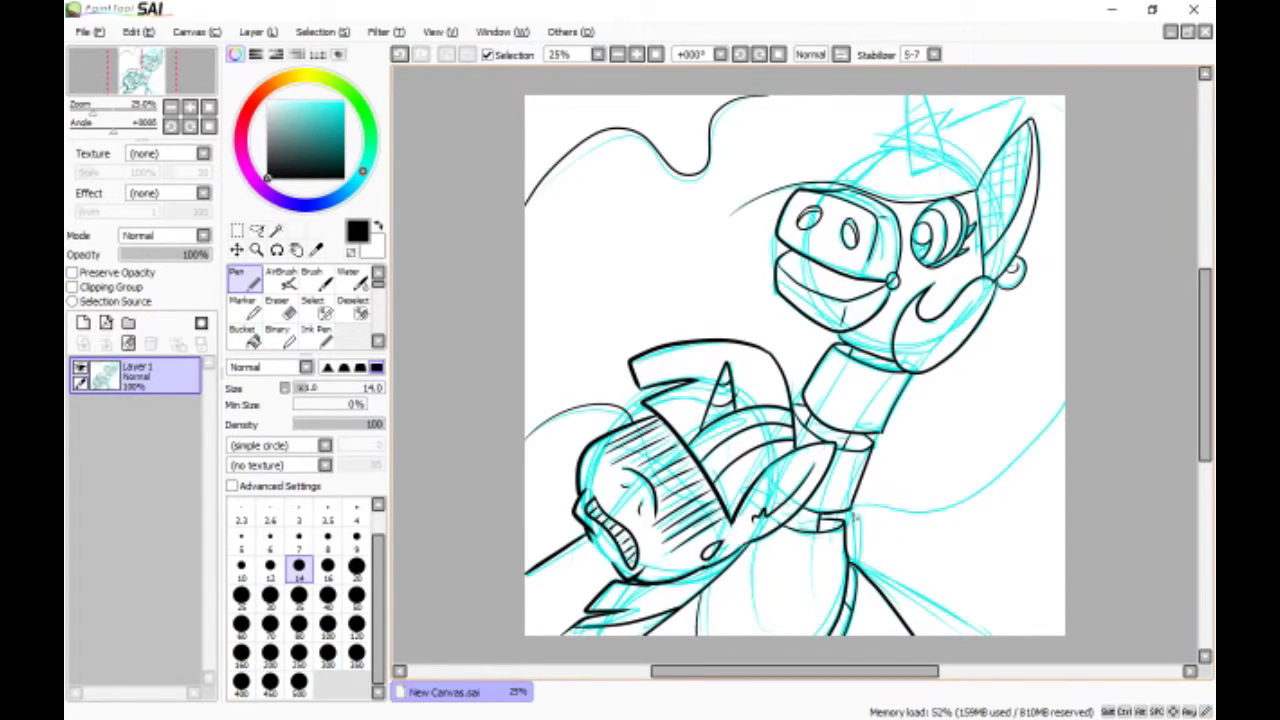
mouse_move(854, 518)
left_mouse_down()
mouse_move(984, 505)
mouse_move(1064, 450)
left_mouse_up()
Ink the upper head's horn, the small spike beside it and the head curve running to the ear.
left_click_drag(900, 173, 946, 160)
left_click_drag(946, 160, 920, 94)
left_click_drag(912, 173, 902, 94)
mouse_move(908, 124)
left_mouse_down()
mouse_move(881, 145)
mouse_move(910, 146)
left_mouse_up()
left_click_drag(947, 156, 978, 190)
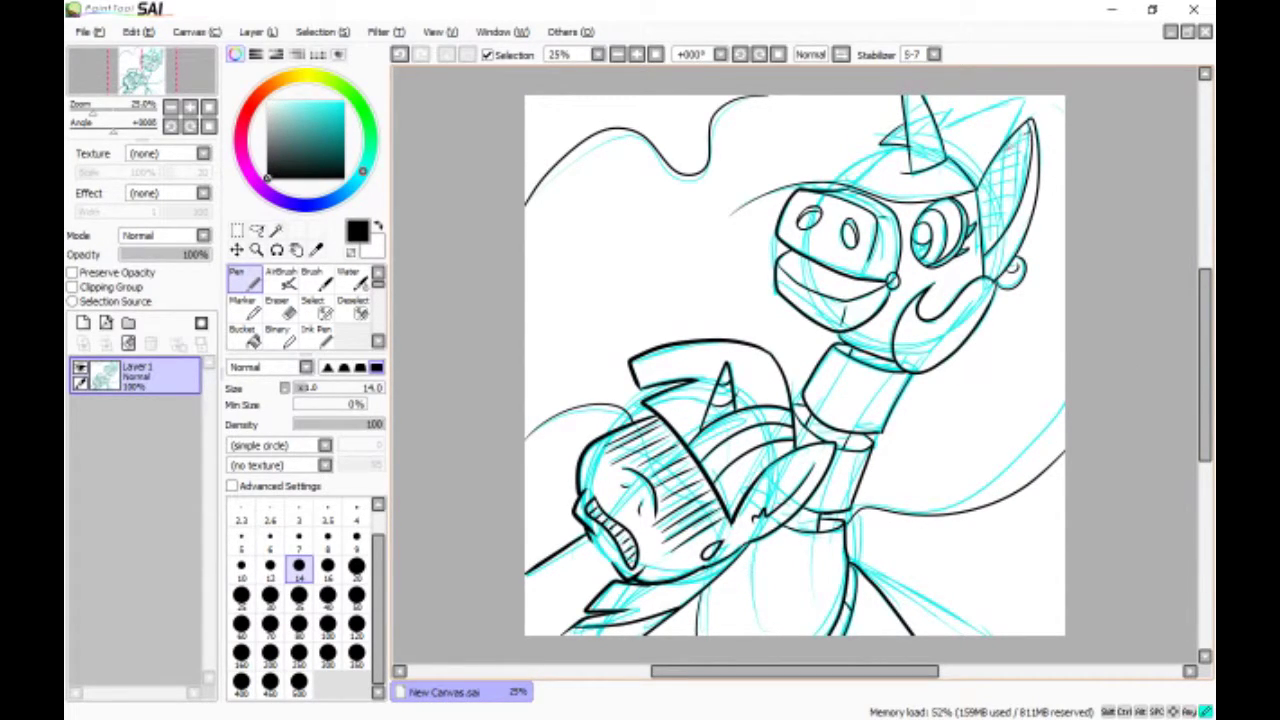
Fill the inside of the upper head's ear with a grid of crossing black lines.
left_click_drag(1006, 143, 1029, 149)
mouse_move(996, 158)
left_mouse_down()
mouse_move(1028, 164)
mouse_move(1027, 176)
left_mouse_up()
mouse_move(982, 186)
left_mouse_down()
mouse_move(1024, 185)
mouse_move(1020, 197)
left_mouse_up()
mouse_move(982, 214)
left_mouse_down()
mouse_move(1014, 211)
mouse_move(1011, 222)
left_mouse_up()
left_click_drag(985, 241, 1003, 237)
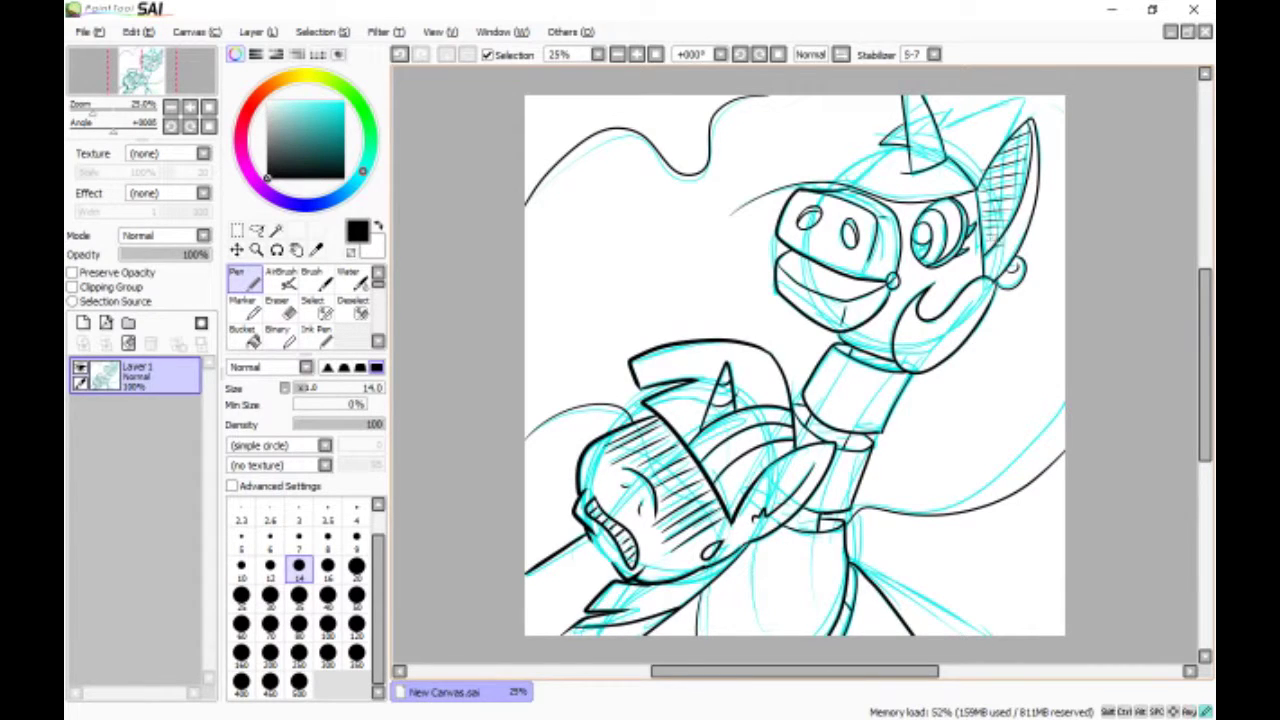
left_click_drag(988, 176, 983, 218)
mouse_move(996, 164)
left_mouse_down()
mouse_move(989, 246)
mouse_move(998, 221)
left_mouse_up()
mouse_move(1017, 137)
left_mouse_down()
mouse_move(1009, 208)
mouse_move(1024, 168)
left_mouse_up()
Ink the crown spikes between the upper head's horn and ear.
mouse_move(935, 112)
left_mouse_down()
mouse_move(1004, 102)
mouse_move(1034, 146)
left_mouse_up()
left_click_drag(1022, 102, 968, 142)
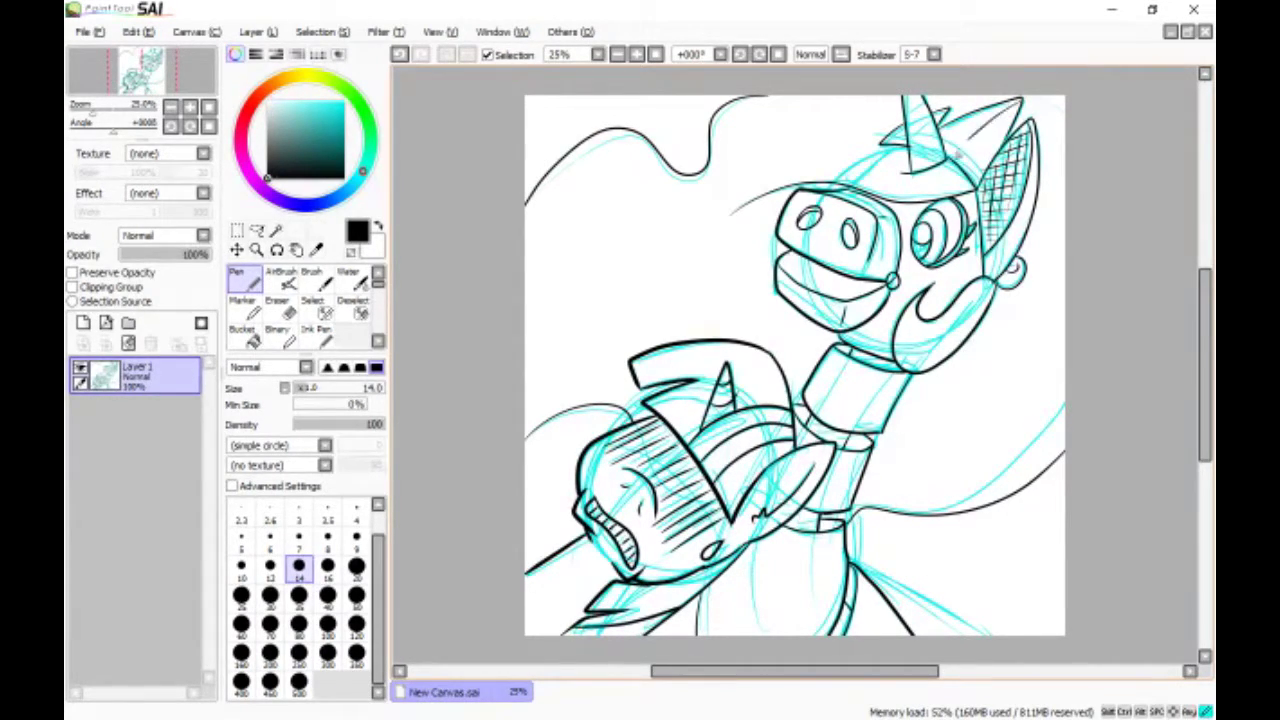
left_click(1007, 117)
left_click(958, 597, "ctrl")
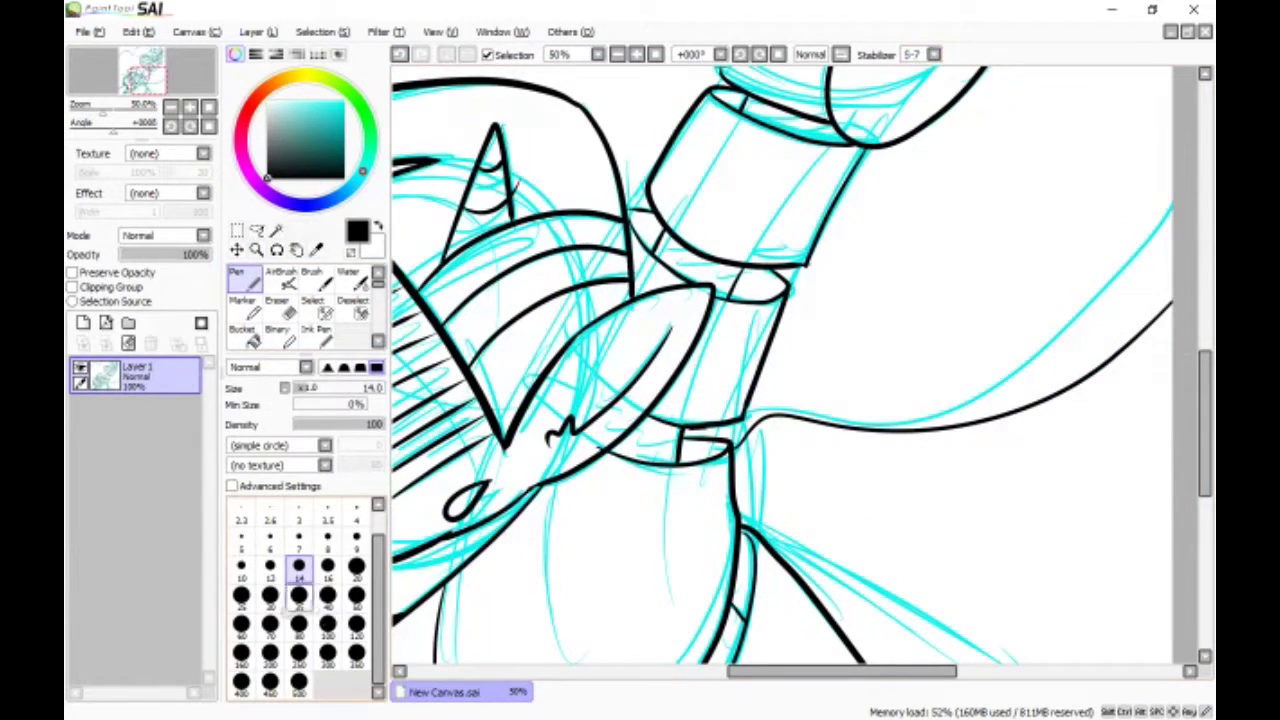
left_click(271, 598)
left_click_drag(741, 527, 1004, 677)
left_click(1060, 671)
left_click(1205, 535)
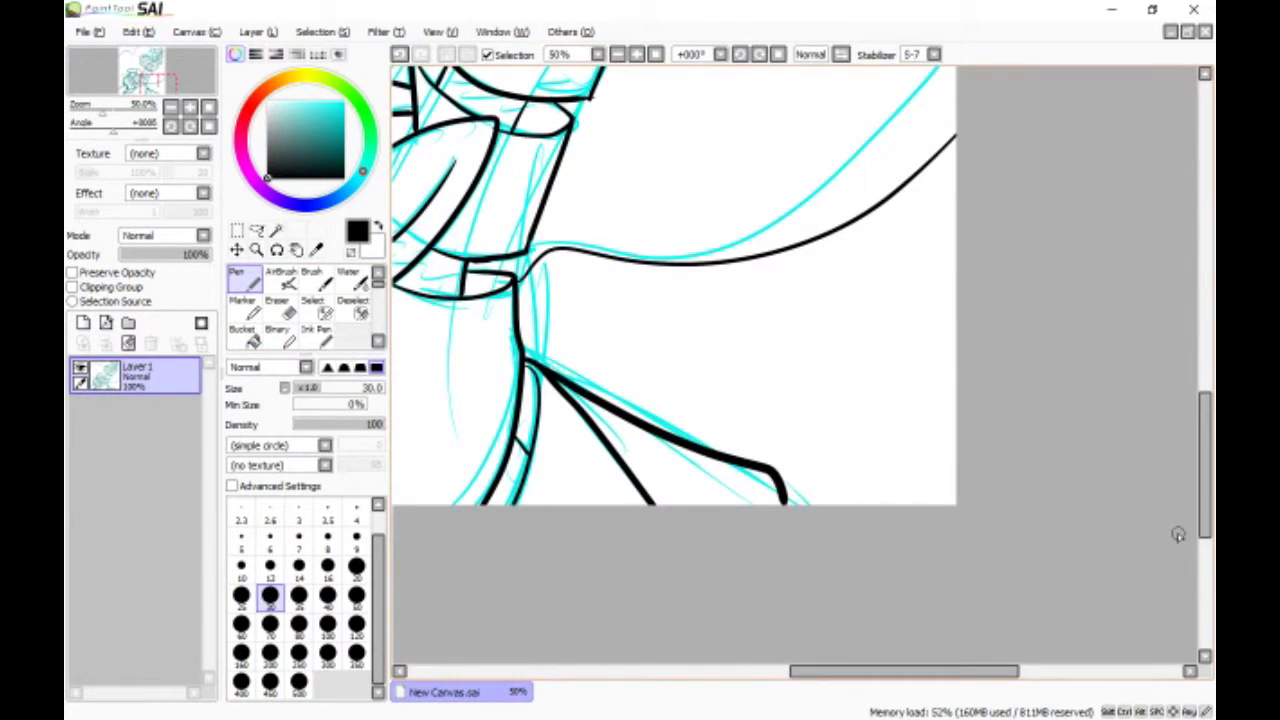
key("ctrl+z")
Ink the upper figure's shoulder outline and adjoining background curve with pen size 20, then its leg joint band with size 14.
key("bracketleft")
key("bracketleft")
mouse_move(530, 368)
left_mouse_down()
mouse_move(790, 450)
mouse_move(820, 505)
left_mouse_up()
left_click_drag(810, 456, 955, 405)
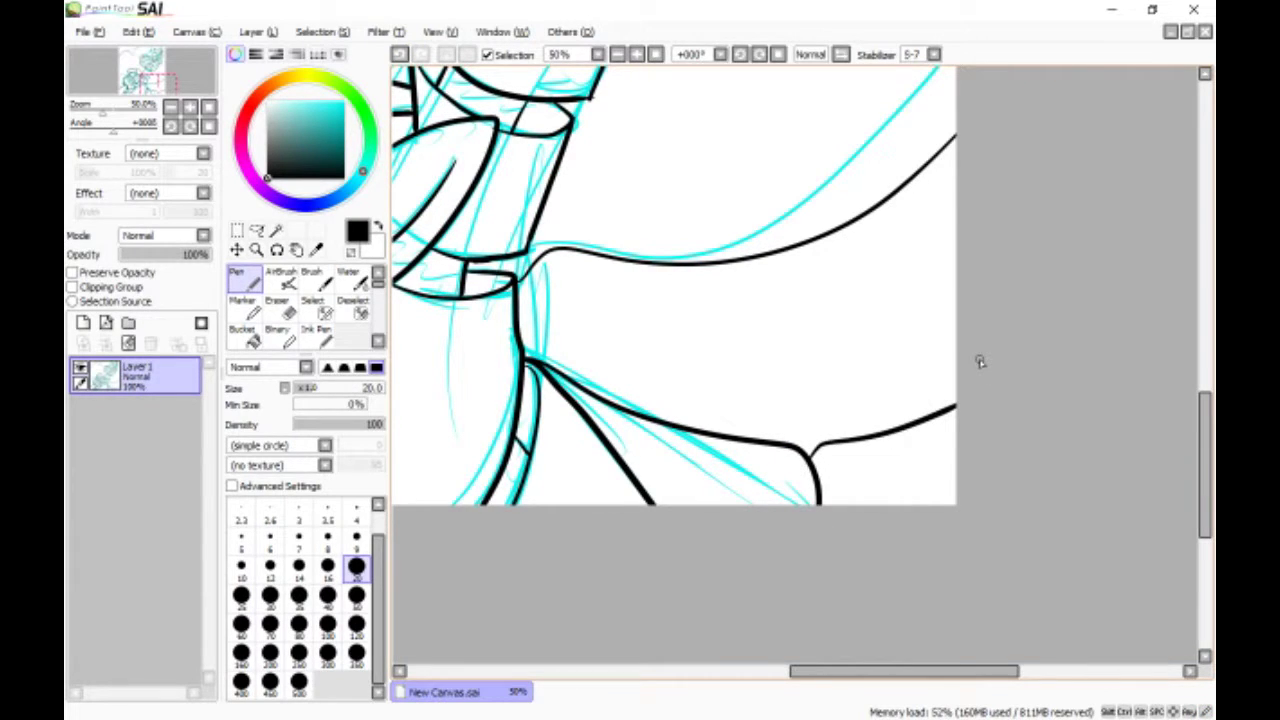
left_click(298, 567)
left_click_drag(824, 446, 857, 505)
left_click_drag(818, 491, 855, 488)
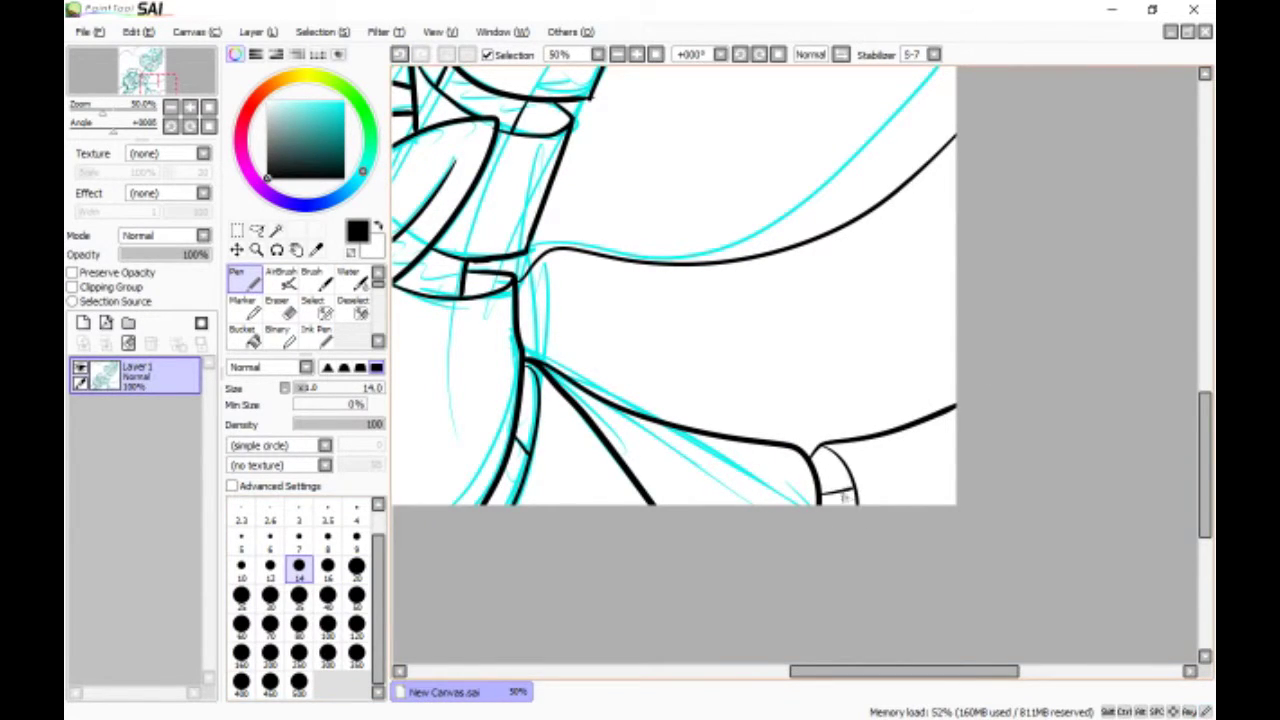
Paint out the old diagonal line beneath the upper figure's shoulder in white.
key("x")
left_click_drag(531, 366, 586, 416)
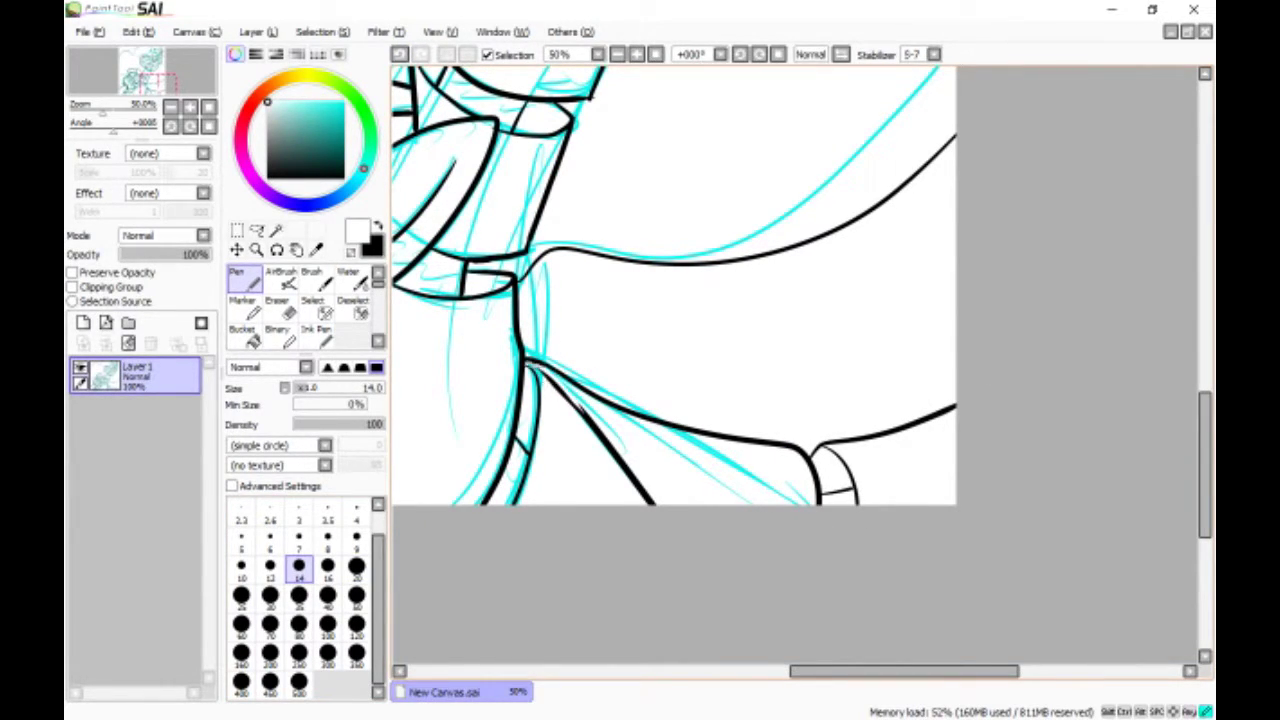
mouse_move(537, 371)
left_mouse_down()
mouse_move(660, 517)
mouse_move(626, 476)
left_mouse_up()
left_click_drag(585, 422, 637, 495)
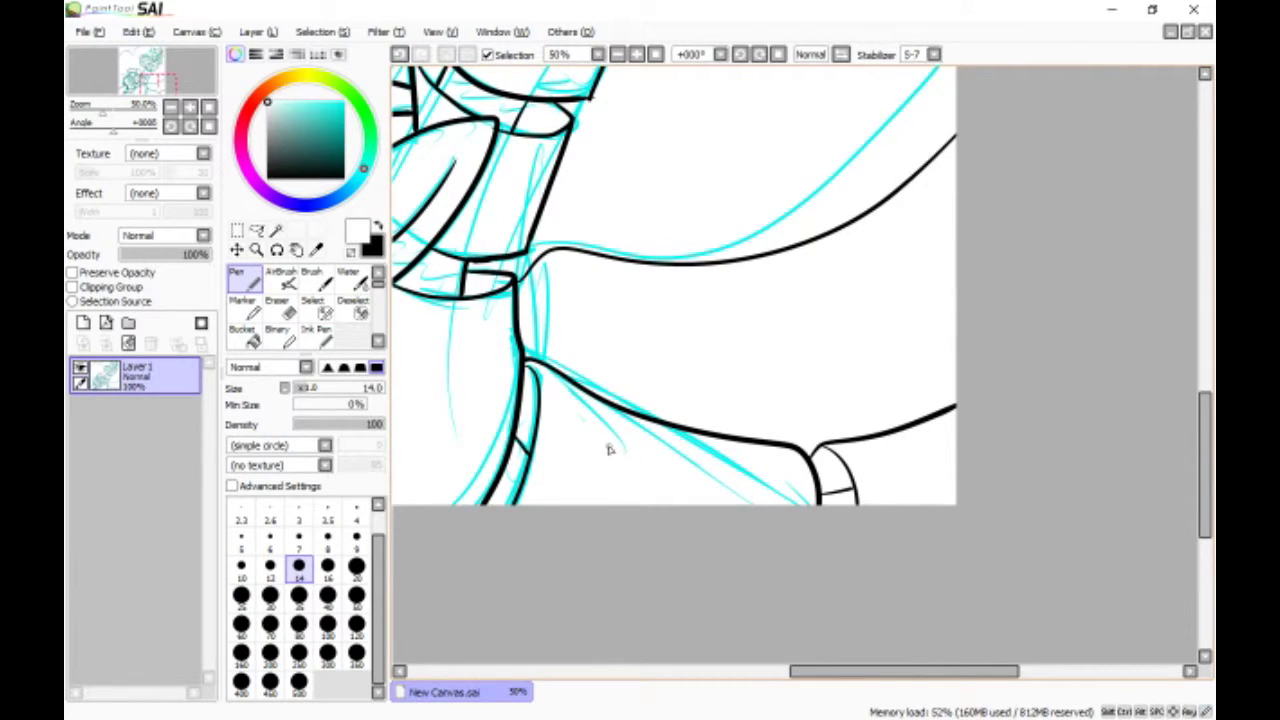
left_click(379, 228)
left_click(379, 228)
Shade the joint bands along the upper figure's neck and chest with short black hatching lines.
key("x")
scroll(620, 380, "up", 5)
left_click_drag(528, 343, 617, 391)
left_click_drag(441, 495, 458, 484)
left_click_drag(444, 498, 506, 506)
left_click_drag(494, 522, 524, 512)
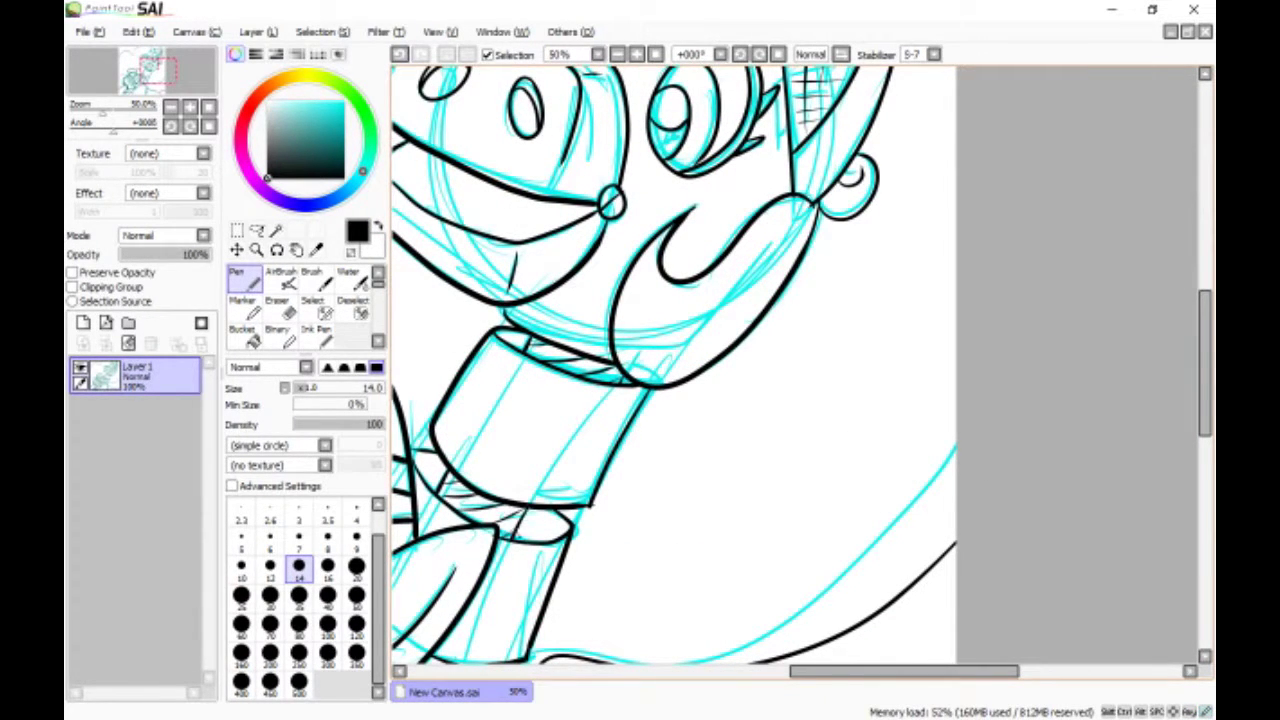
key("x")
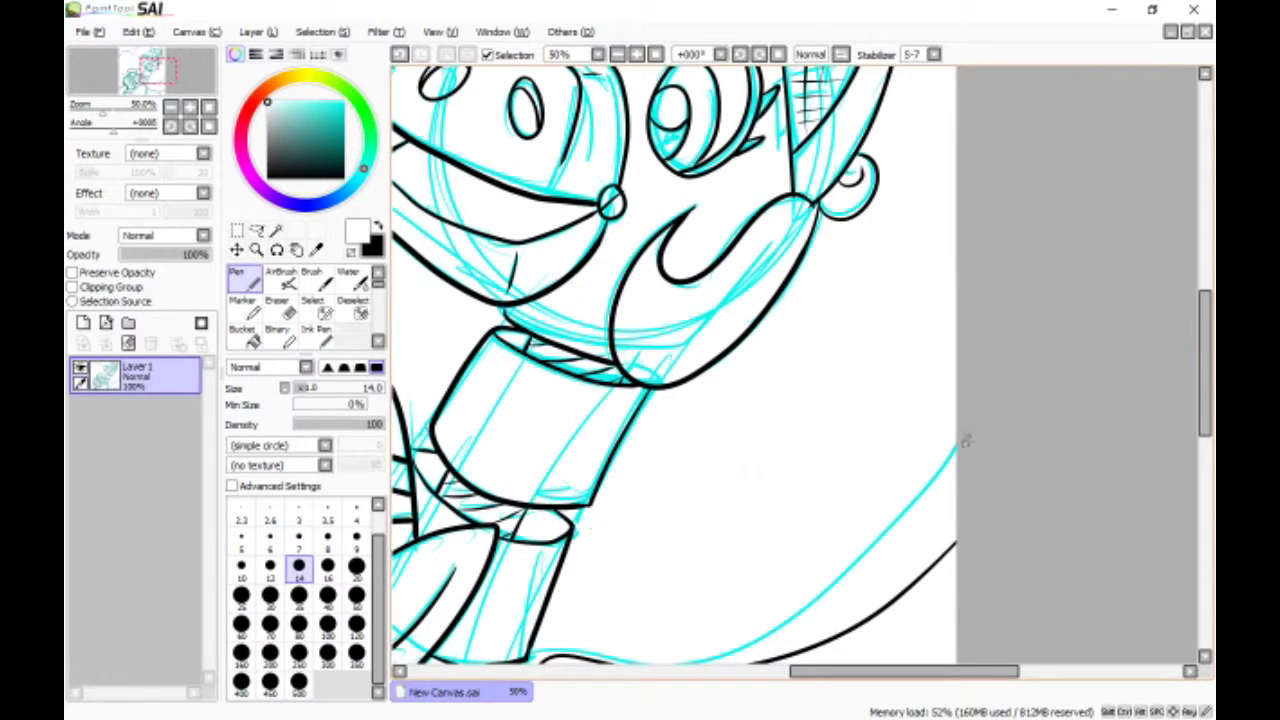
left_click_drag(1207, 427, 1208, 437)
key("x")
left_click_drag(415, 365, 456, 362)
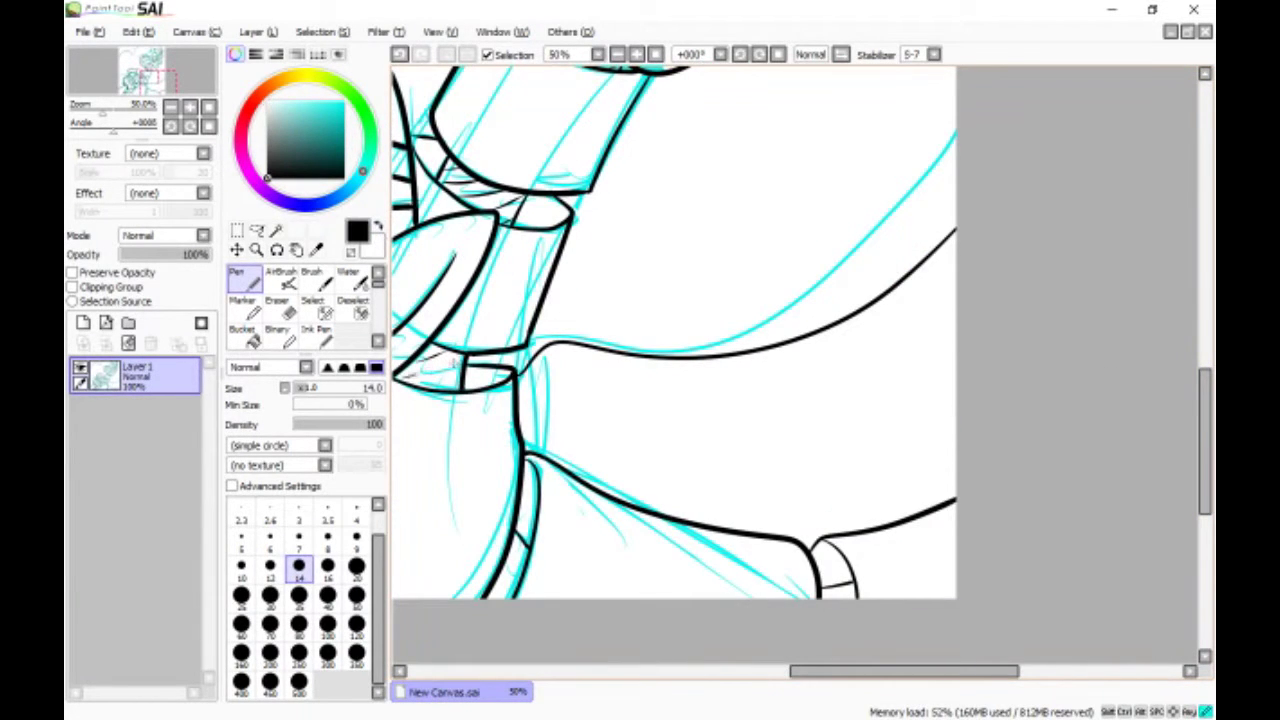
scroll(857, 607, "left", 3)
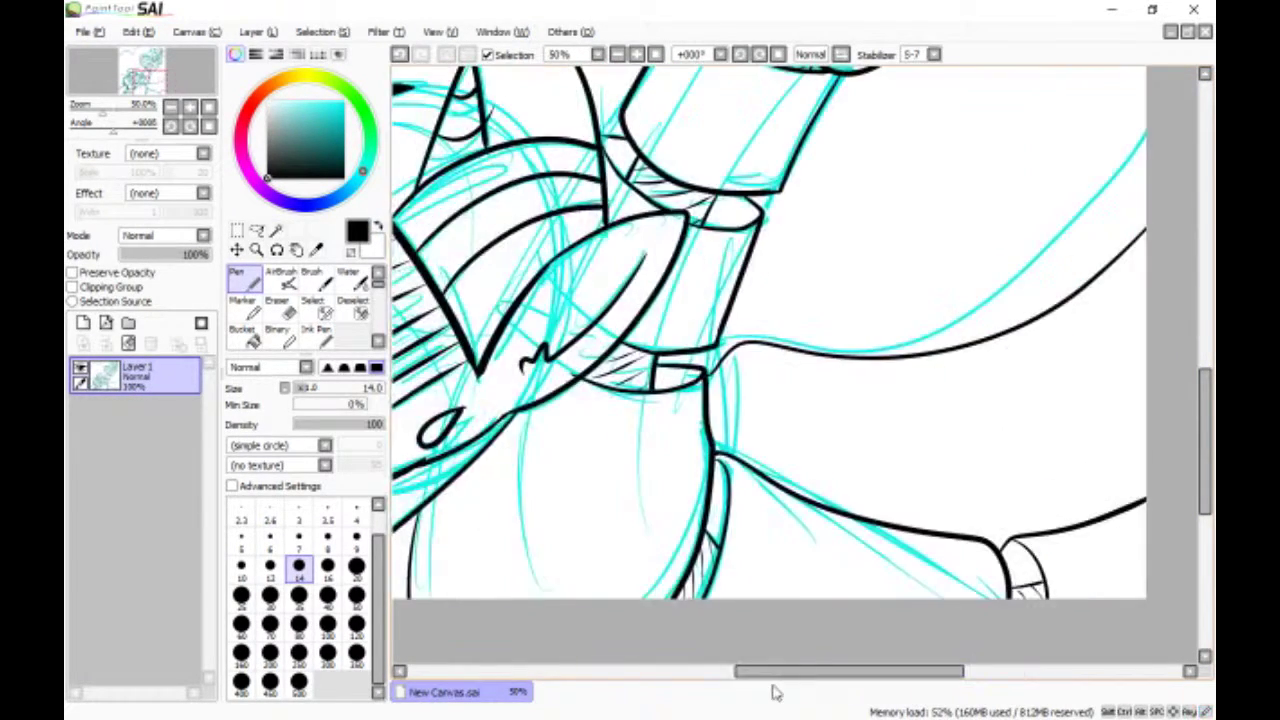
key("x")
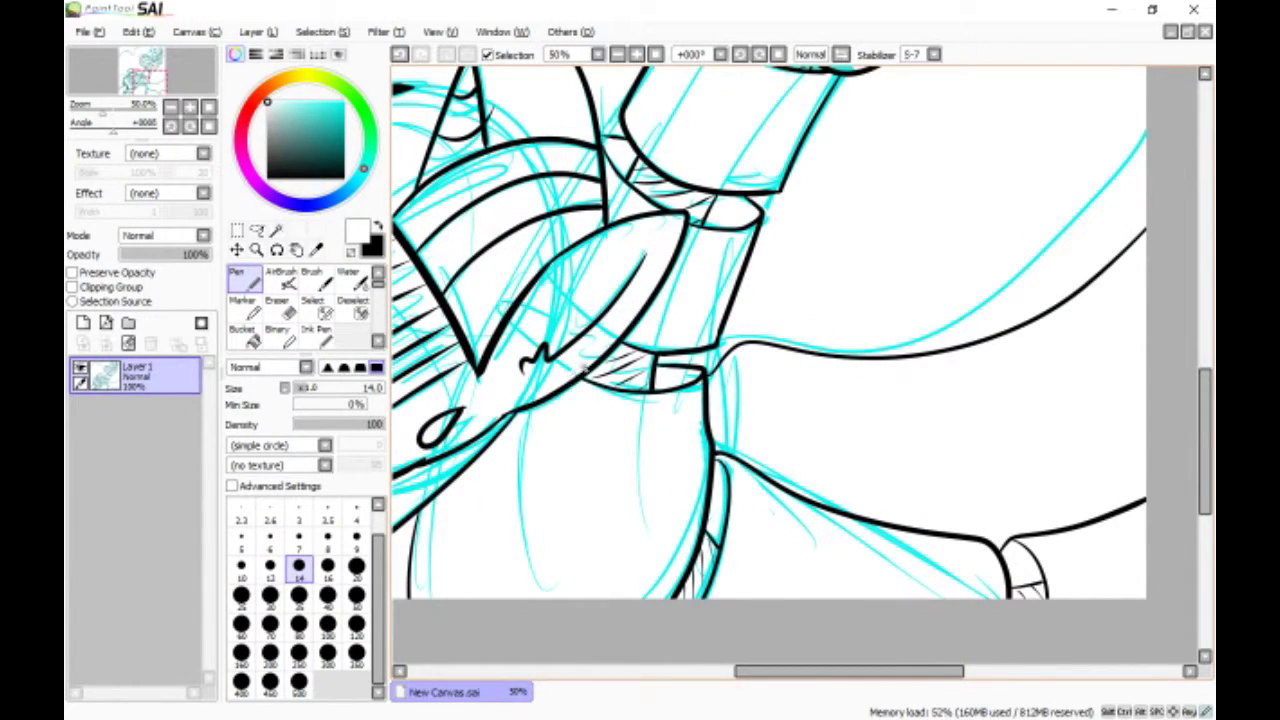
scroll(818, 692, "left", 5)
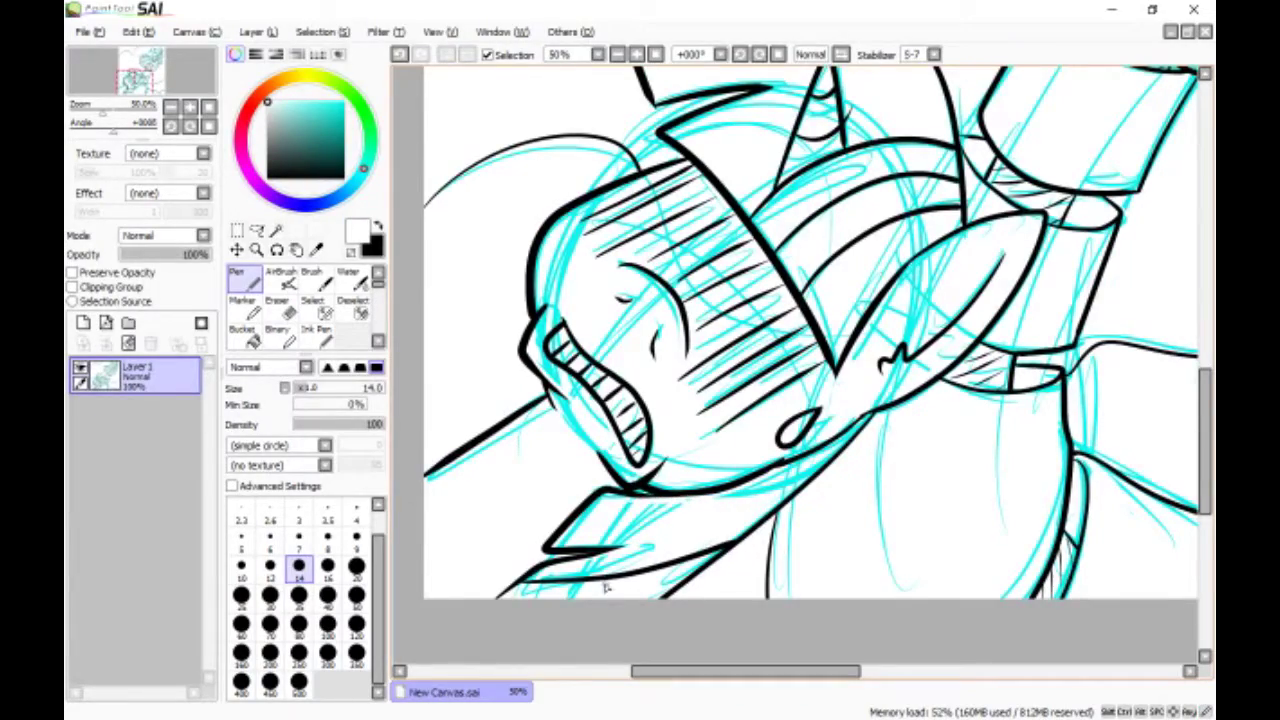
scroll(1122, 383, "up", 5)
key("x")
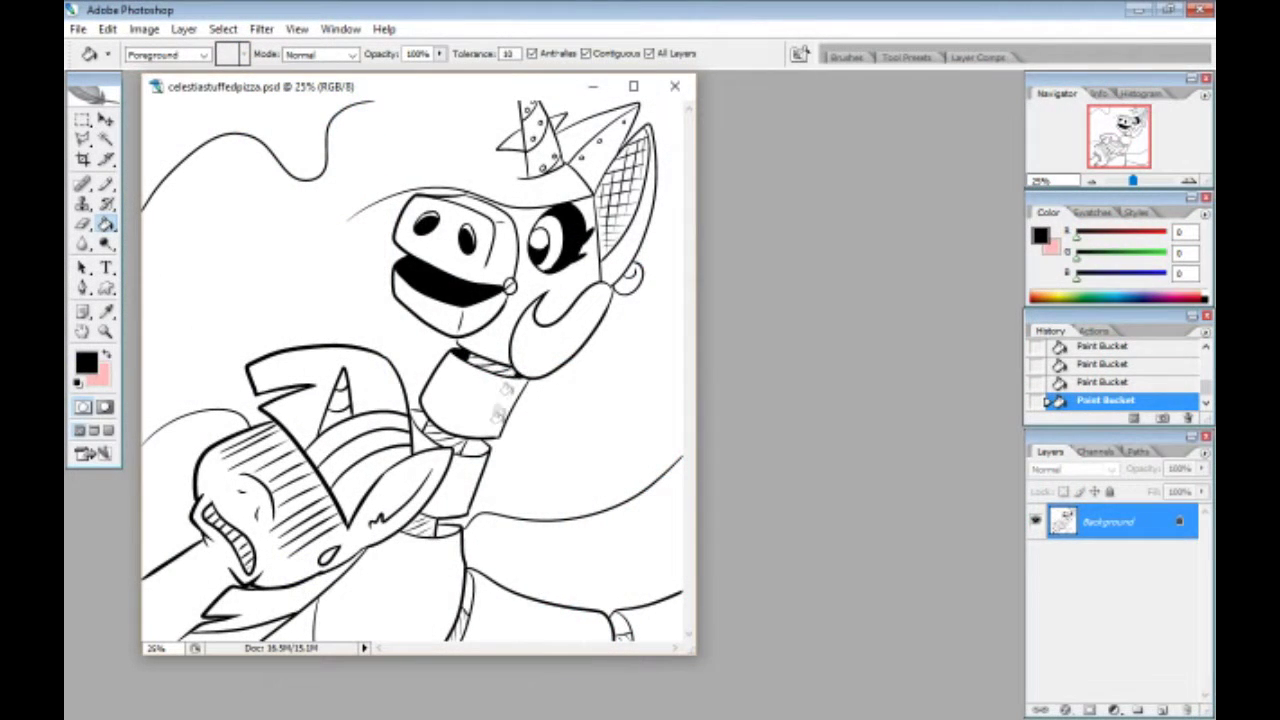
In Photoshop, fill the wavy background areas around both ponies with black using the Paint Bucket.
left_click(604, 590)
left_click(300, 620)
left_click(177, 480)
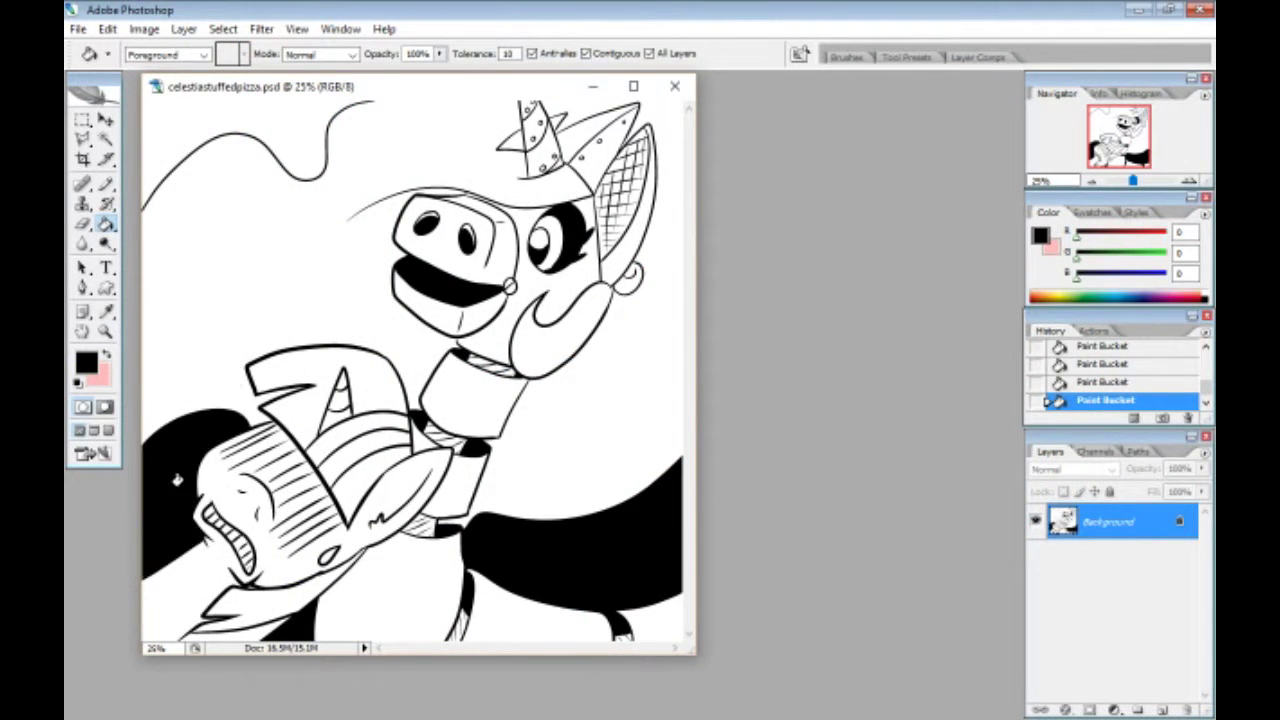
left_click(300, 125)
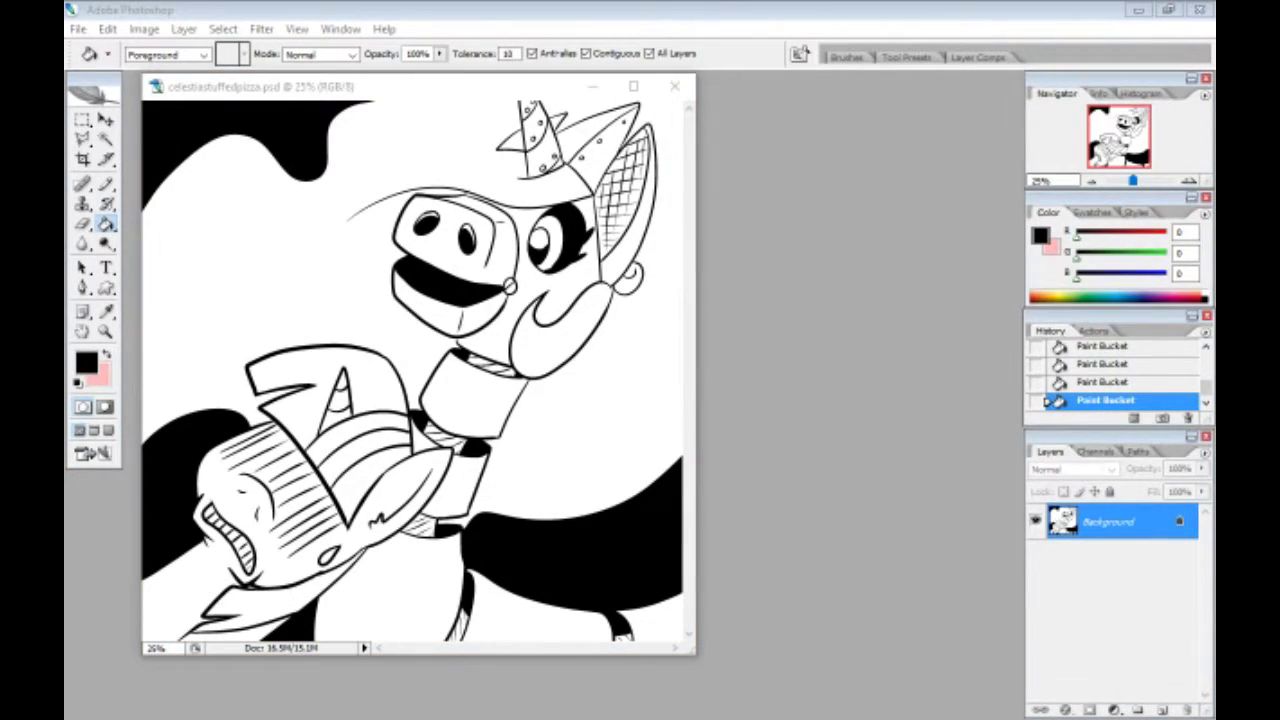
Create a new document, paste the purple pony reference image into it and move its window beside the drawing.
left_click(78, 30)
left_click(90, 48)
left_click(785, 172)
key("ctrl+v")
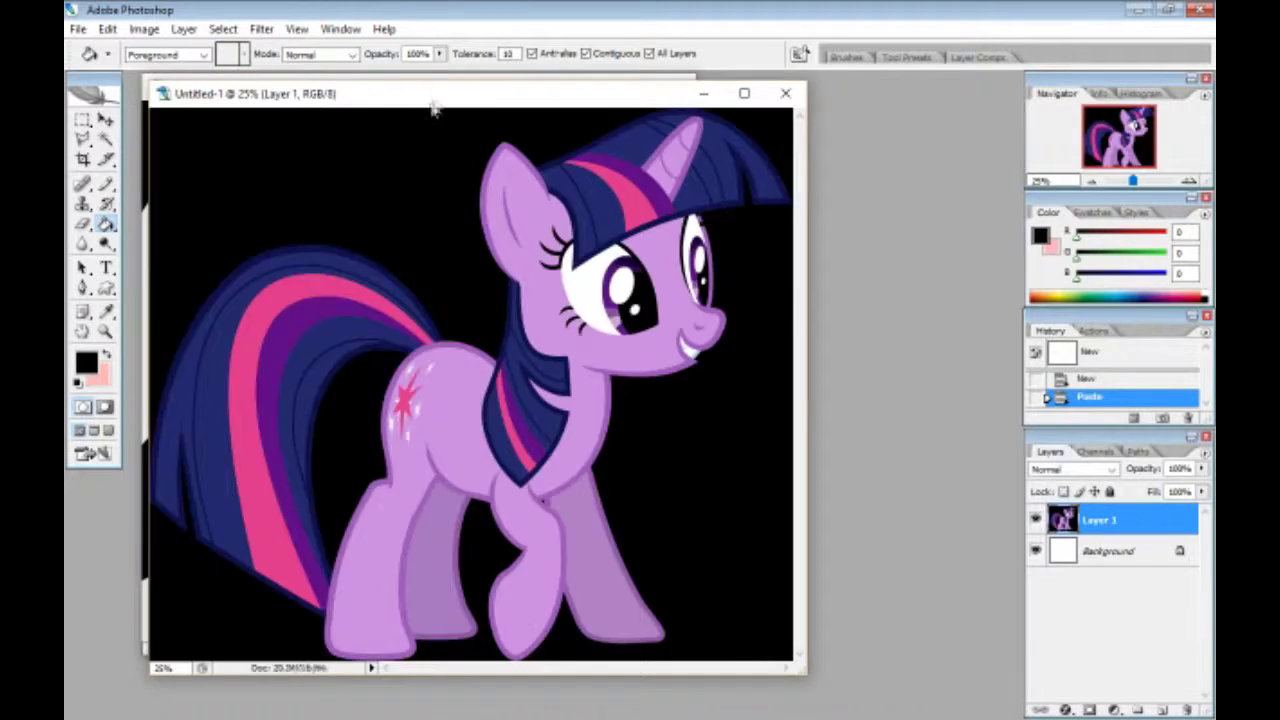
left_click_drag(434, 106, 713, 120)
Sample the reference pony's light purple coat and fill the lower pony's face, ear and neck with it.
left_click(107, 312)
left_click(735, 430)
left_click(107, 224)
left_click(166, 214)
left_click(235, 480)
left_click(400, 500)
left_click(185, 580)
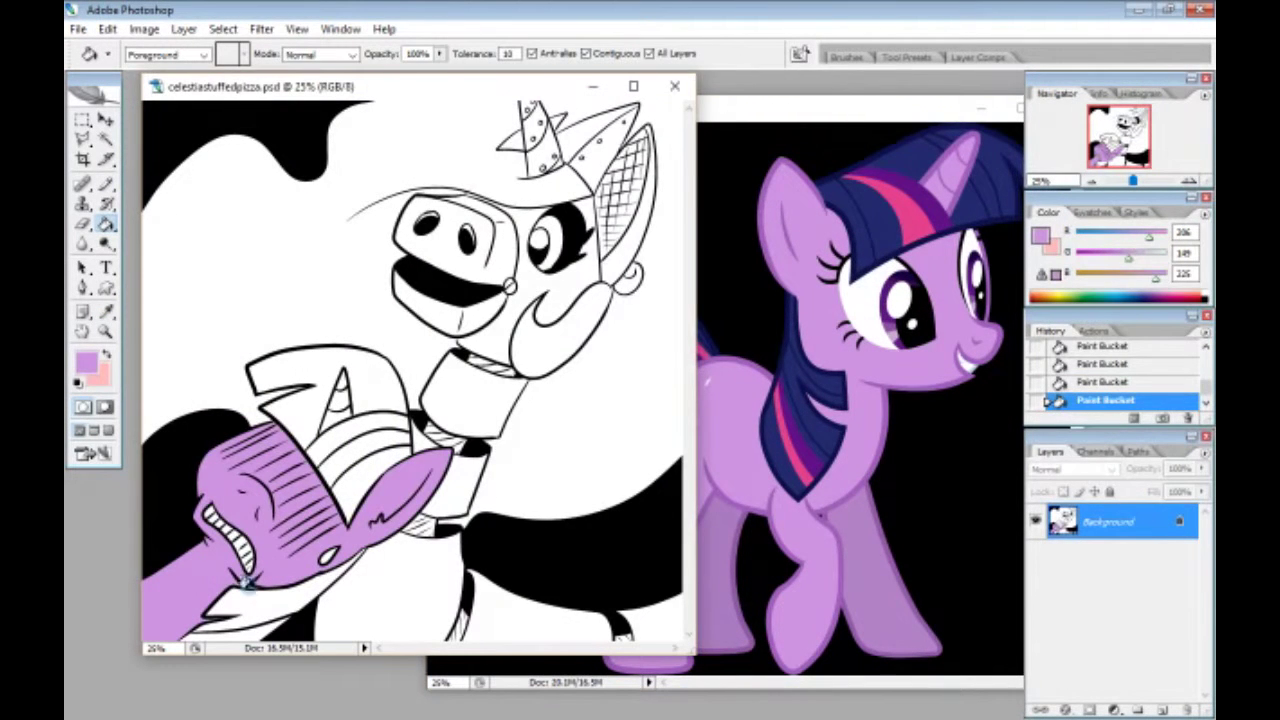
Sample the reference mane's dark blue and fill the lower pony's main mane sections and neck tuft with it.
left_click(107, 312)
left_click(889, 234)
left_click(107, 224)
left_click(315, 378)
left_click(366, 488)
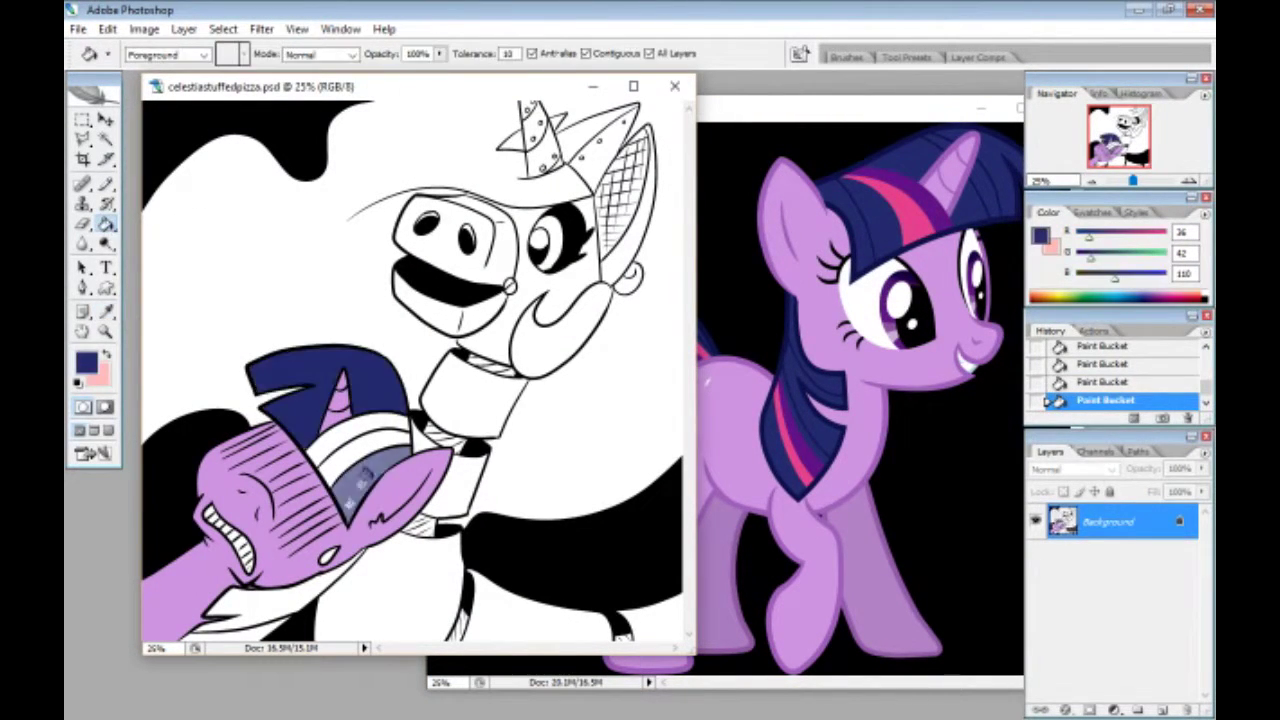
left_click(290, 596)
Fill the lower pony's mane stripes with the dark purple and pink sampled from the reference mane.
left_click(107, 312)
left_click(905, 205)
key("g")
left_click(346, 430)
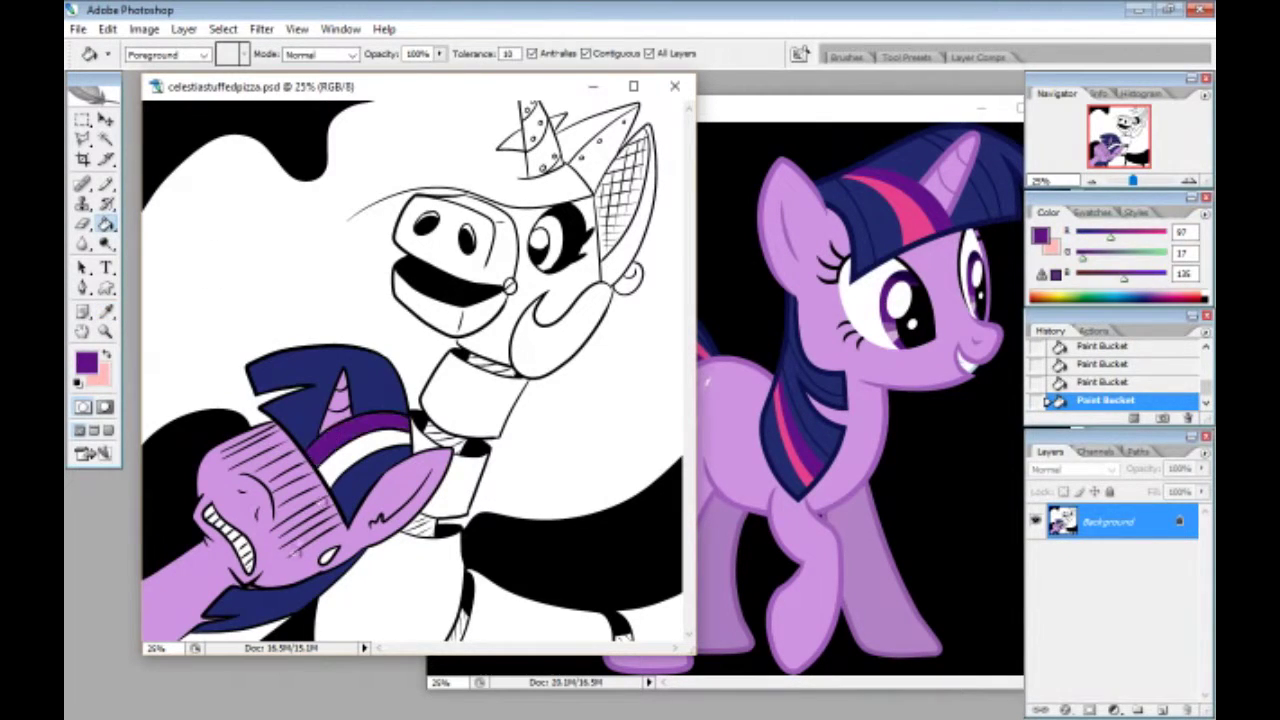
left_click(107, 312)
left_click(908, 212)
left_click(107, 224)
left_click(365, 448)
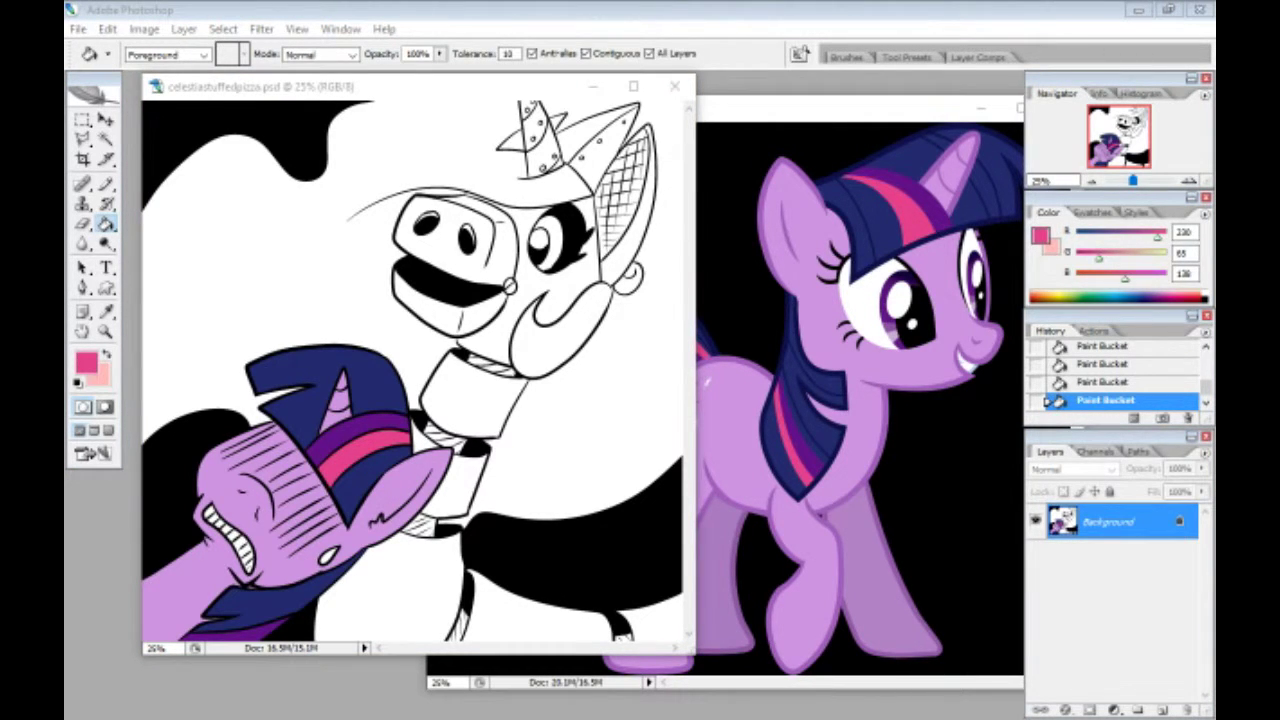
Bring in the white pony reference image and fill the upper pony's muzzle with its pale coat colour.
left_click(77, 29)
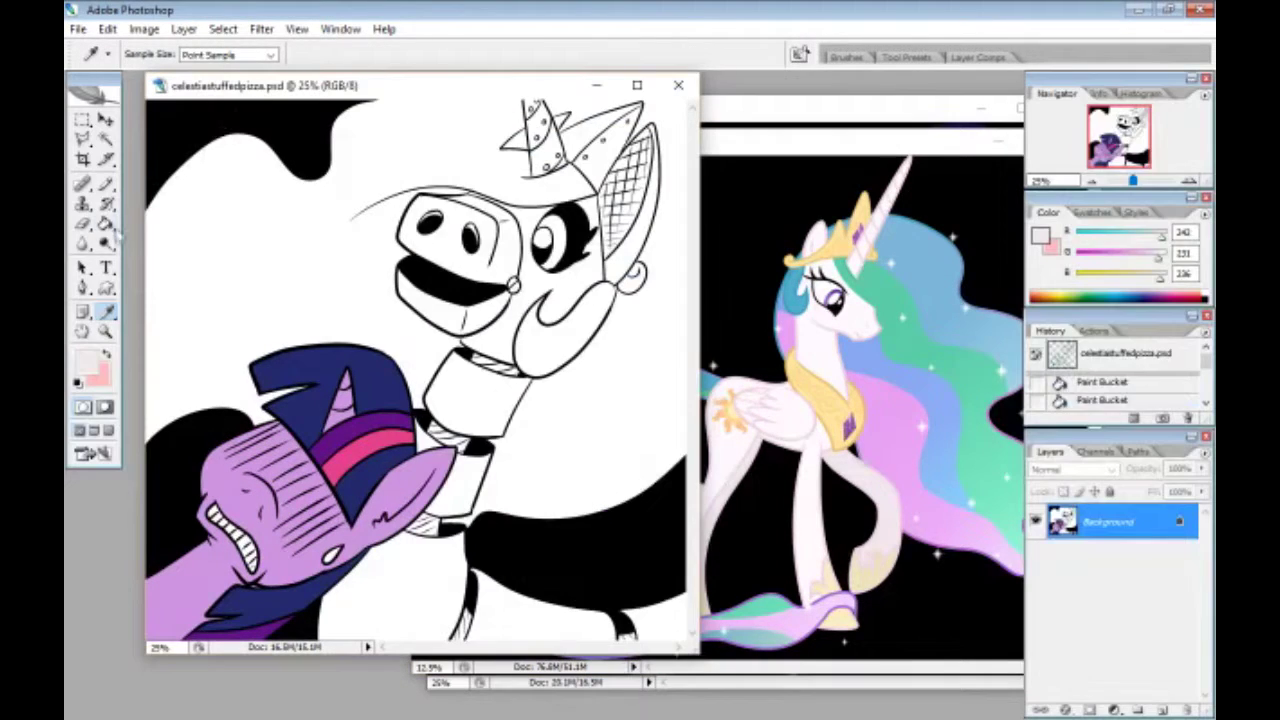
key("g")
left_click(433, 211)
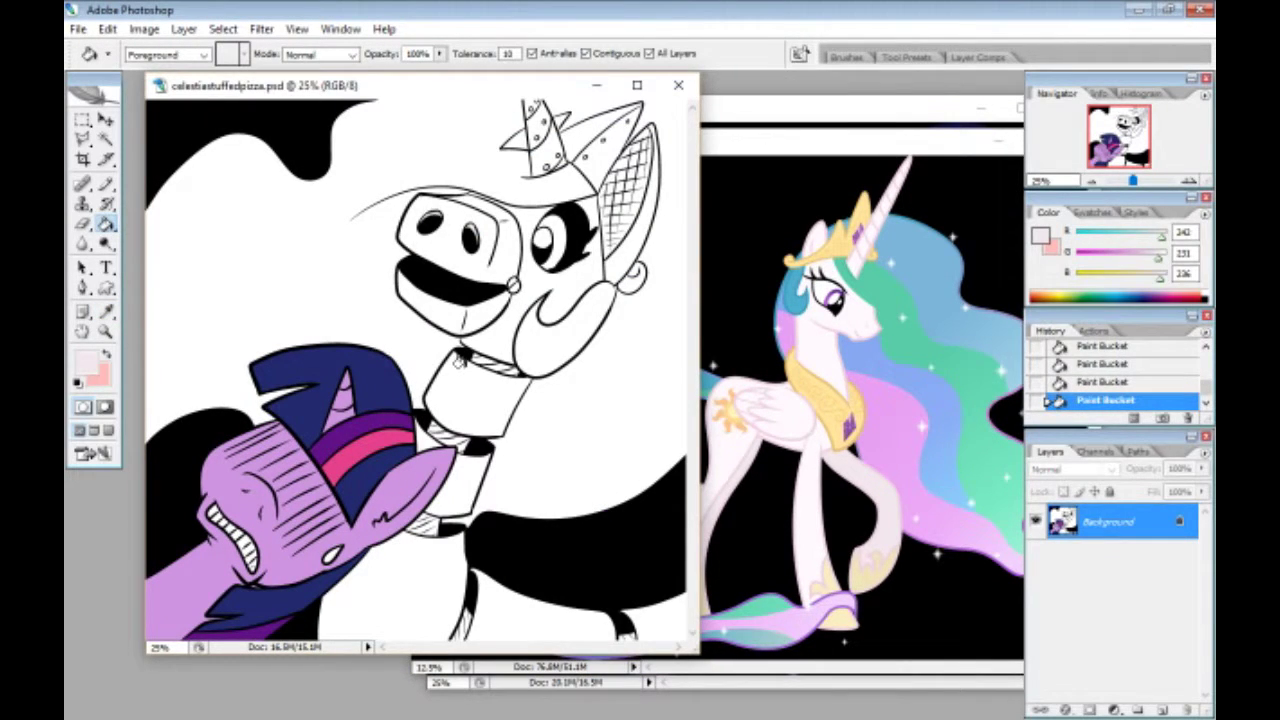
Fill the upper pony's hair lock with blue and its iris with violet, both sampled from the white pony reference.
left_click(108, 313)
left_click(795, 293)
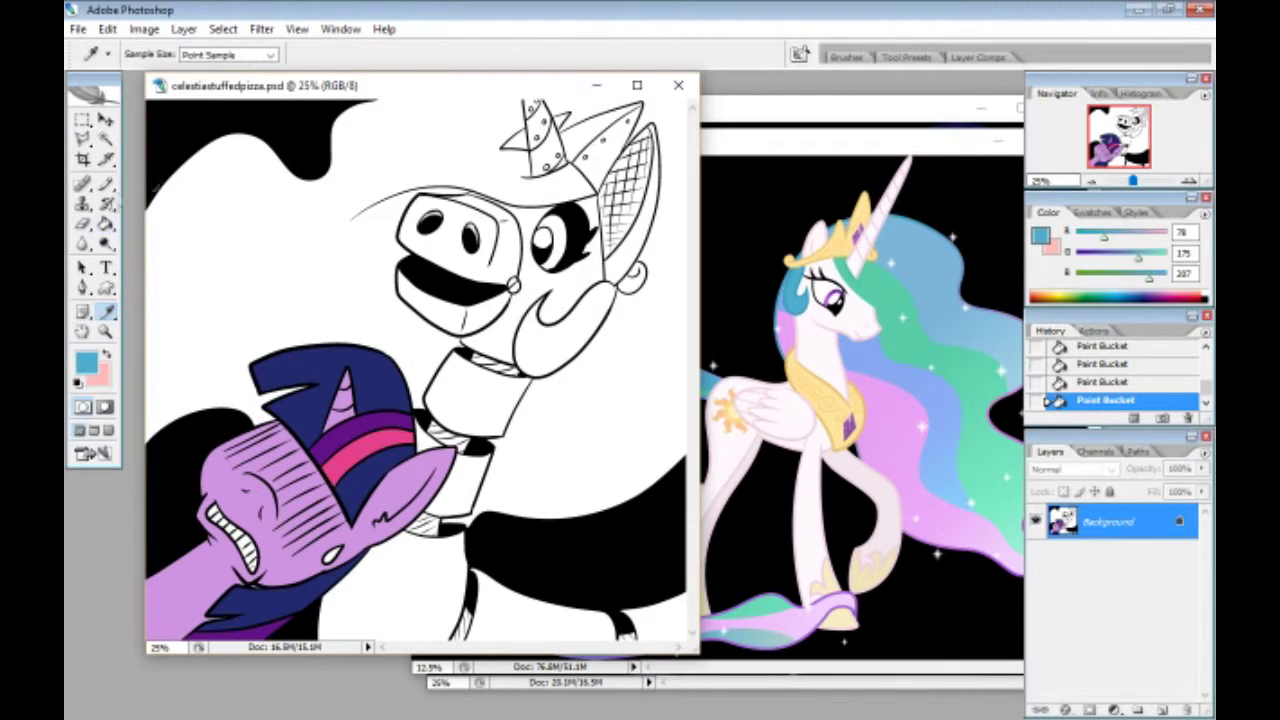
left_click(106, 225)
left_click(550, 345)
left_click(108, 313)
left_click(832, 298)
left_click(830, 292, "alt")
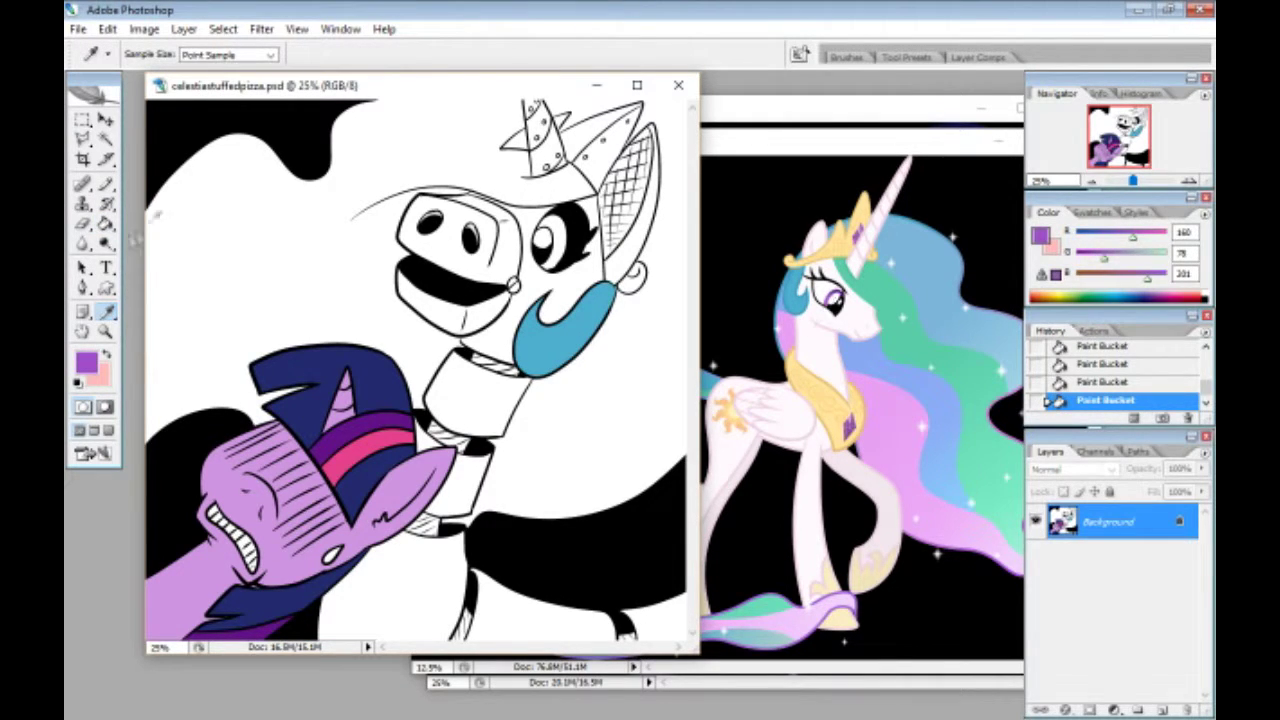
left_click(550, 240)
Sample the reference crown's pale gold and fill the upper pony's crown spikes and earring with it.
left_click(108, 314)
left_click(846, 245)
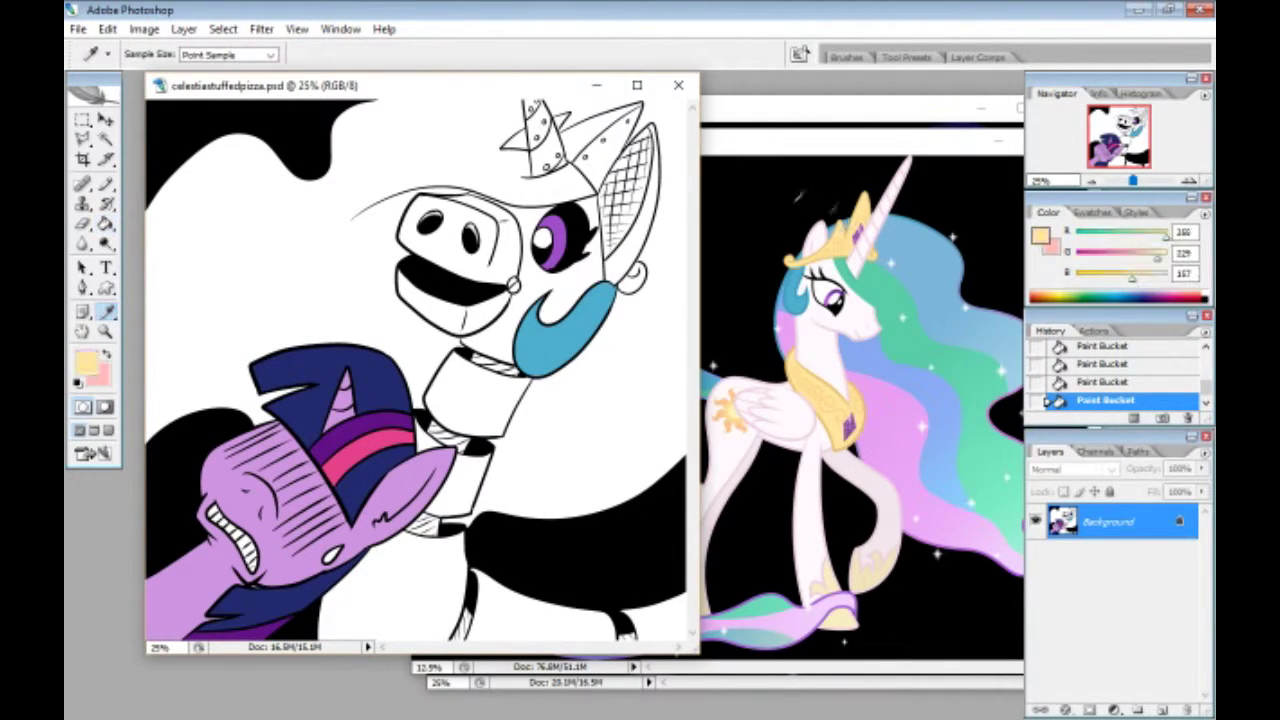
left_click(106, 225)
left_click(564, 128)
left_click(597, 160)
left_click(628, 280)
Sample black from the line art and fill the small rivets on the upper pony's horn and crown.
left_click(106, 331)
left_click(572, 233)
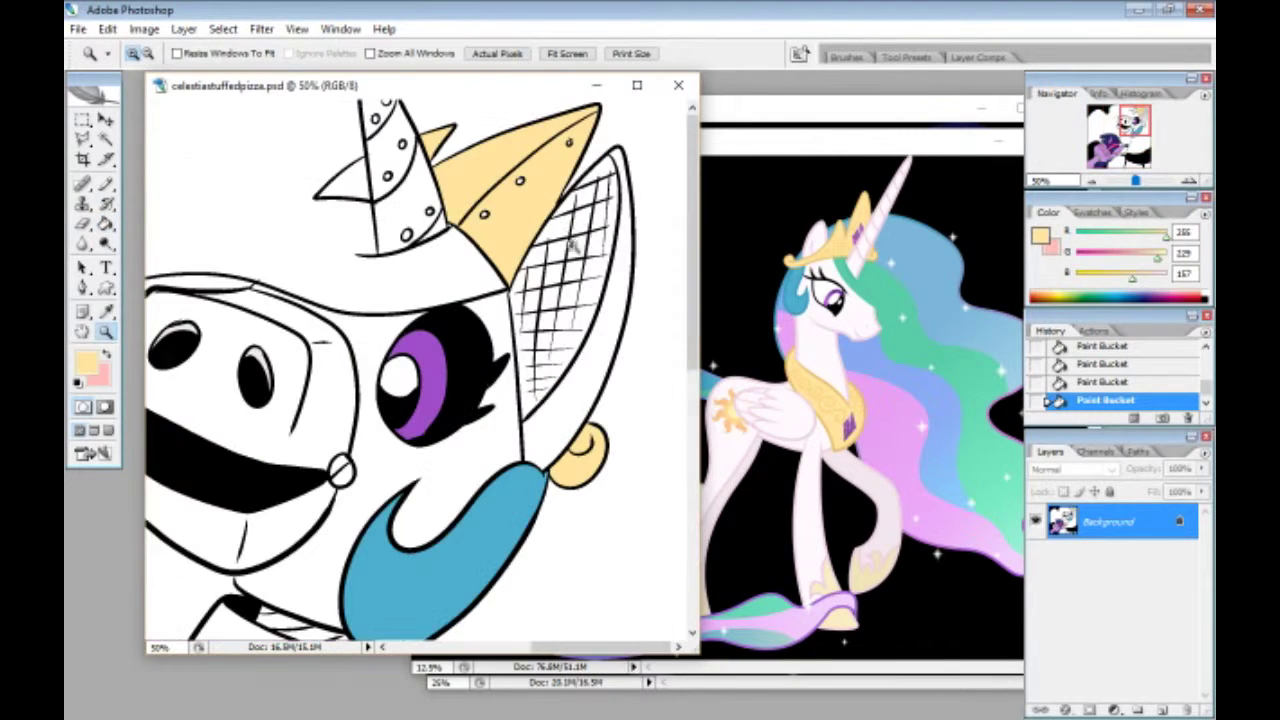
left_click(107, 313)
left_click(175, 348)
left_click(106, 225)
left_click(375, 118)
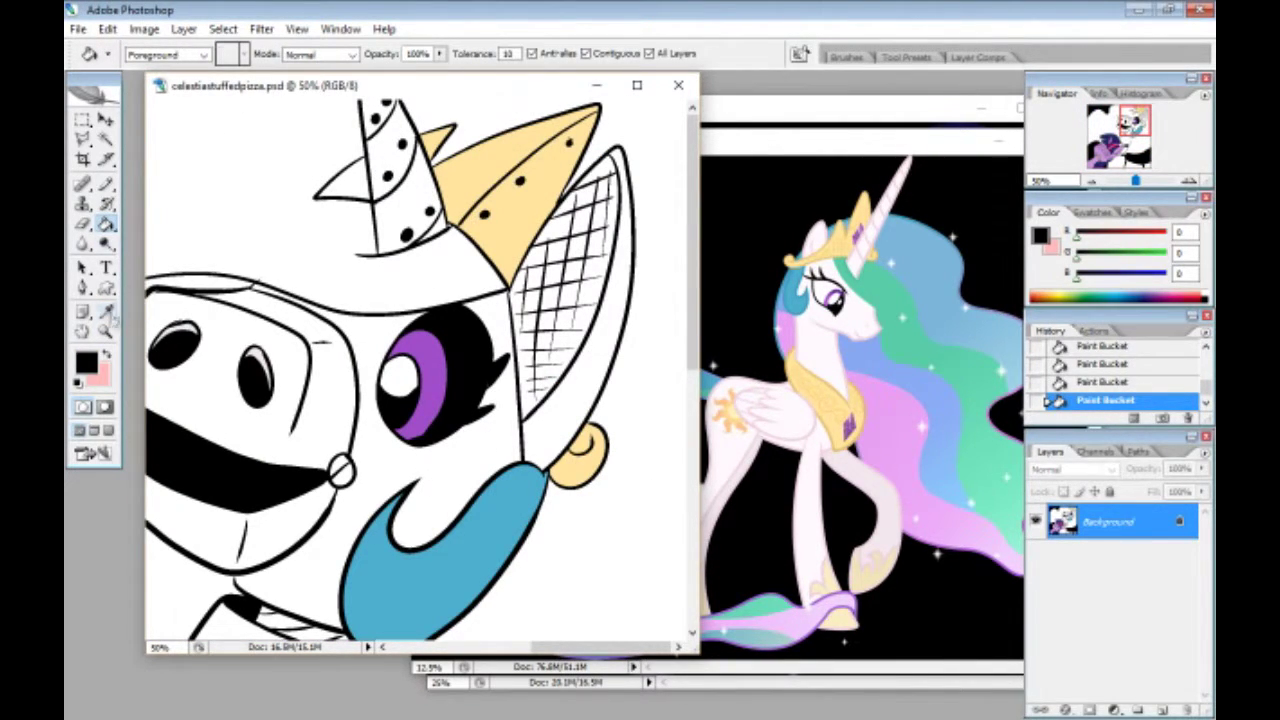
Touch up the upper pony's nostril and muzzle line art with the Pencil, using black and white sampled from the drawing.
left_click(108, 314)
left_click(515, 215)
left_click(107, 184)
left_click(106, 354)
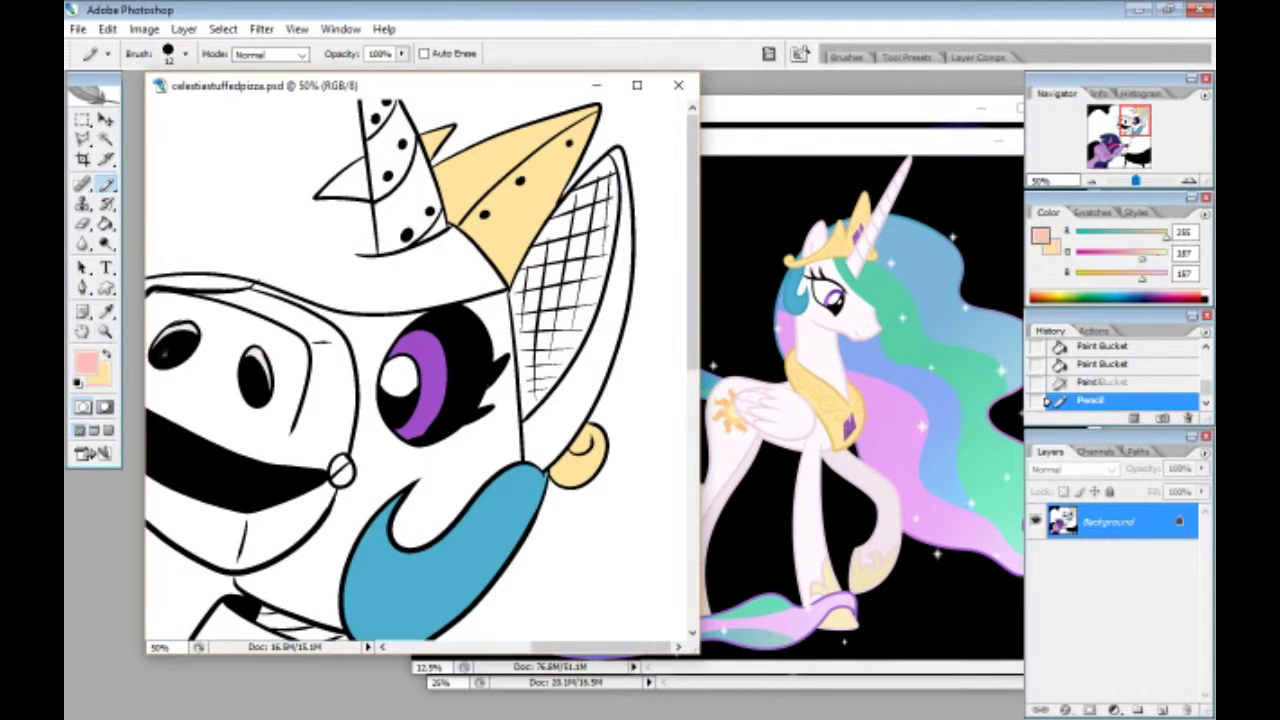
left_click(165, 353)
left_click(107, 313)
left_click(172, 350)
left_click(107, 184)
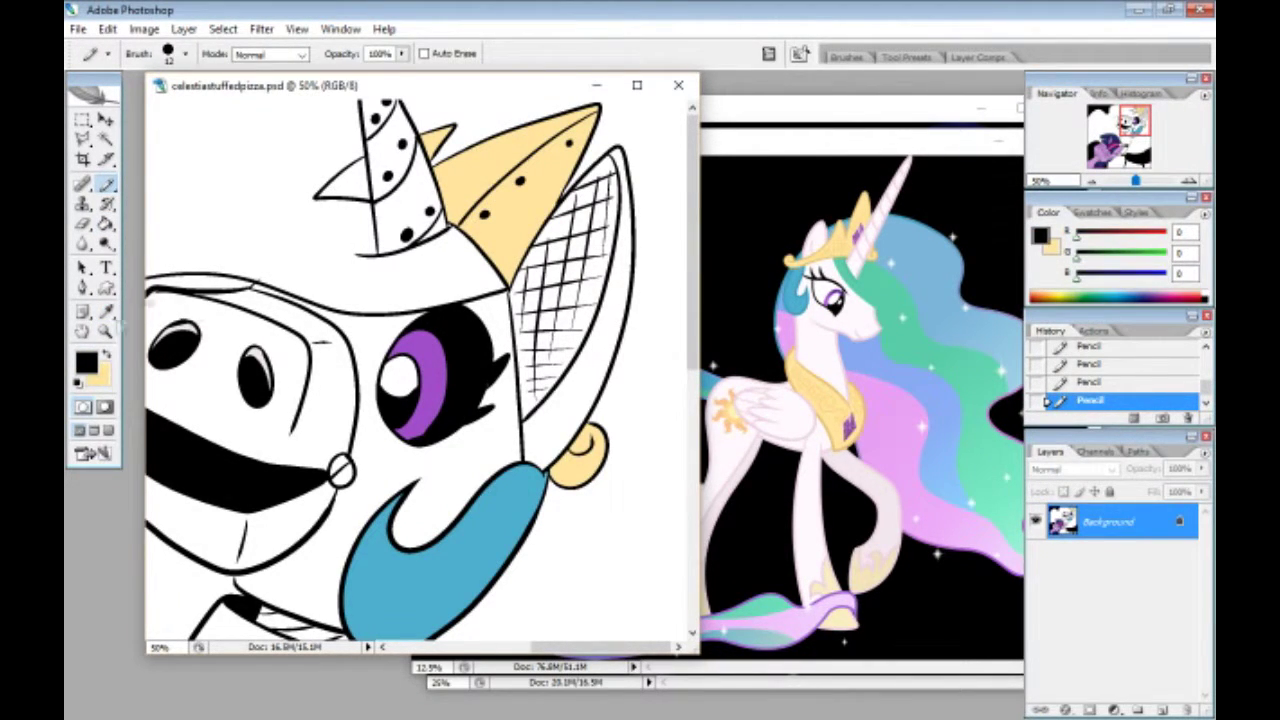
left_click(106, 354)
left_click(107, 313)
left_click(163, 320)
left_click(107, 184)
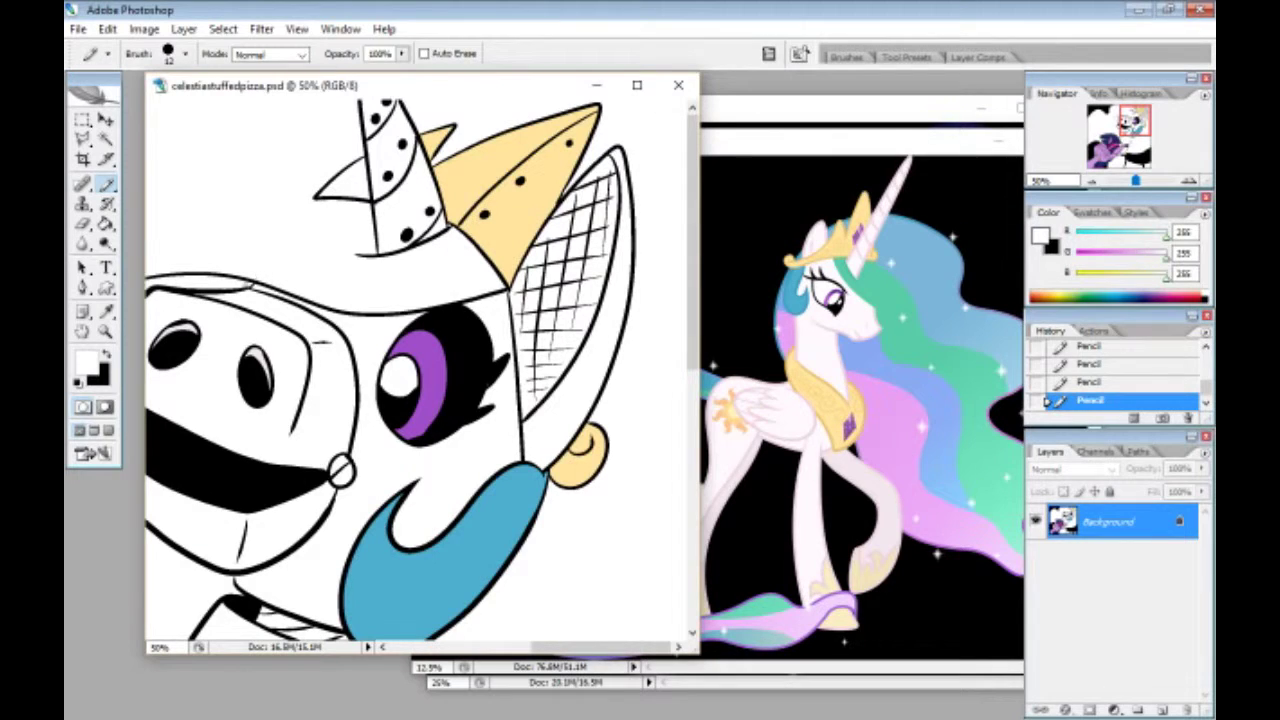
left_click(107, 313)
left_click(890, 290)
left_click(106, 140)
left_click(153, 262)
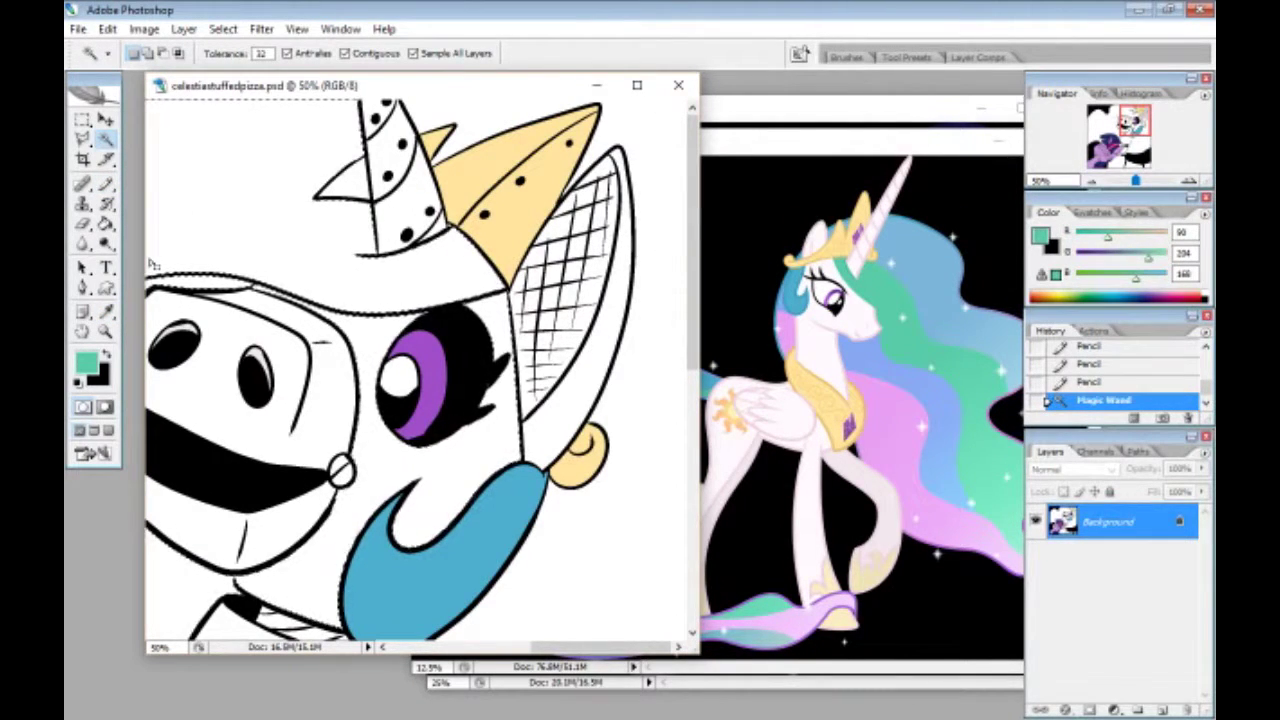
key("ctrl+d")
Fill the upper pony's unpainted front crown spike with the pale gold sampled from the neighbouring spike.
key("i")
left_click(445, 170)
key("g")
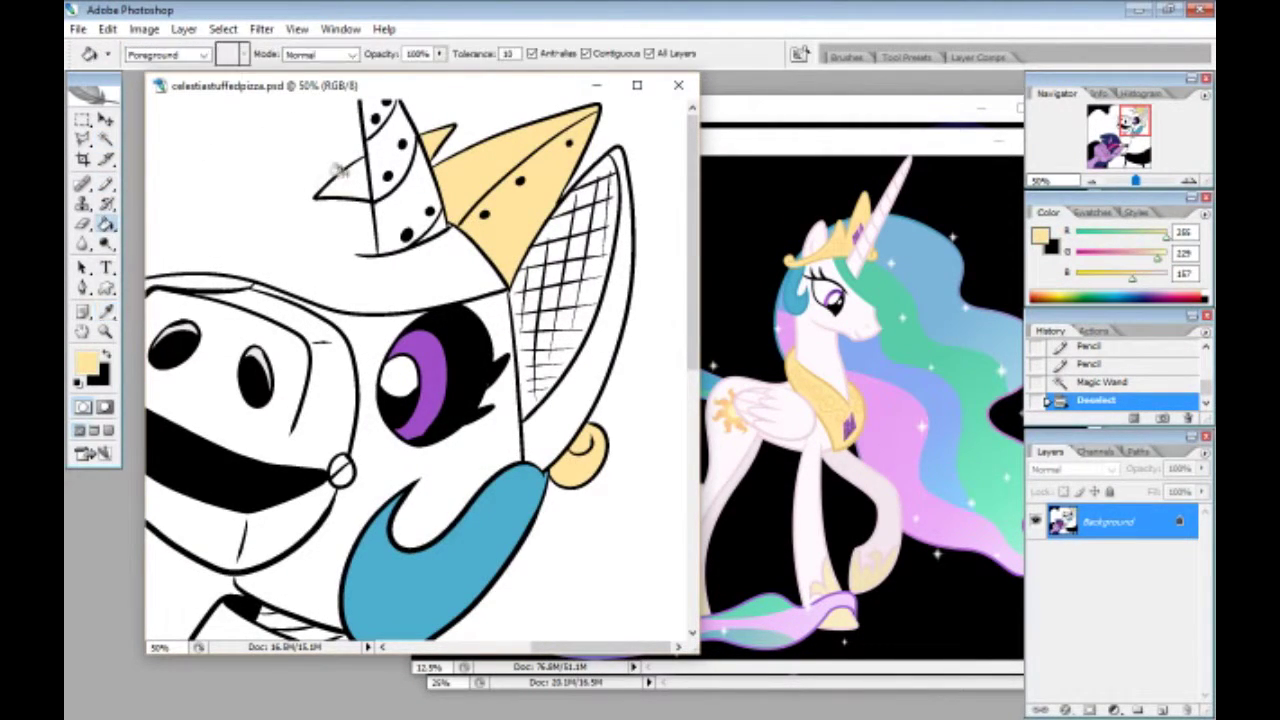
left_click(345, 178)
Choose a light grey and fill the upper pony's ear mesh, neck joints and leg joints with it.
left_click(87, 362)
left_click(91, 550)
left_click(494, 460)
left_click(540, 342)
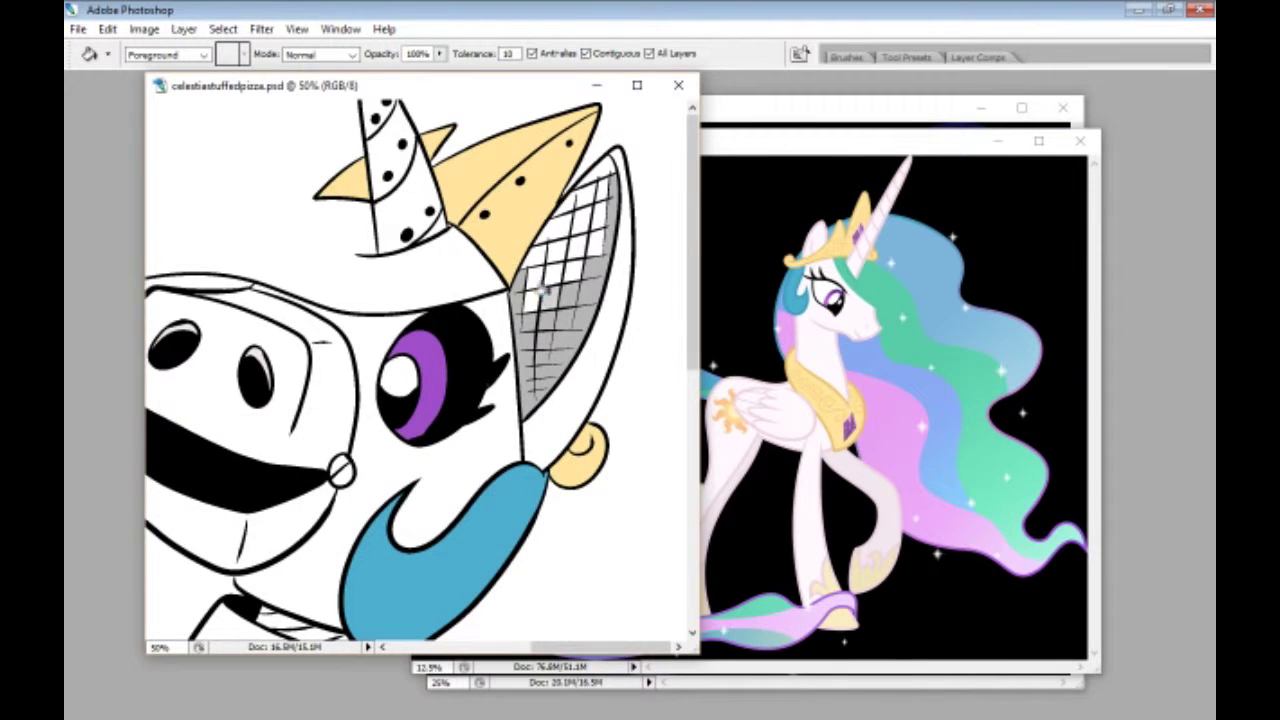
left_click(570, 265)
scroll(580, 235, "down", 5)
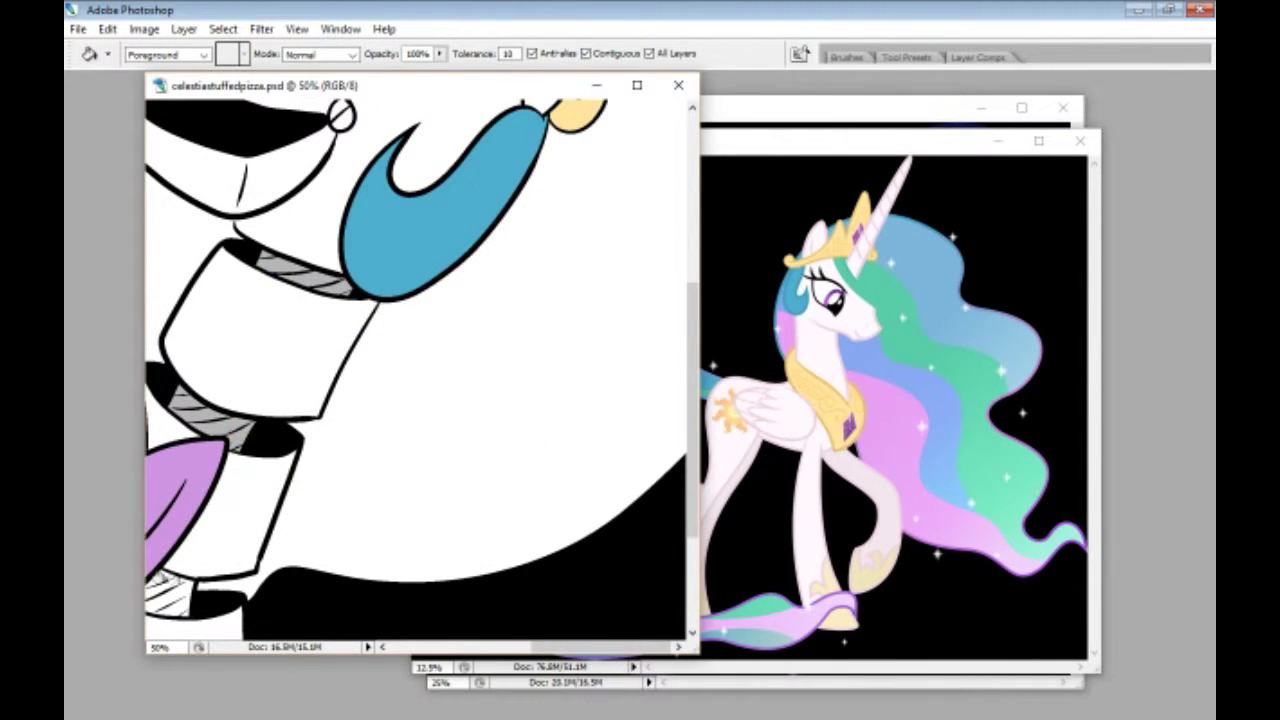
scroll(214, 620, "down", 3)
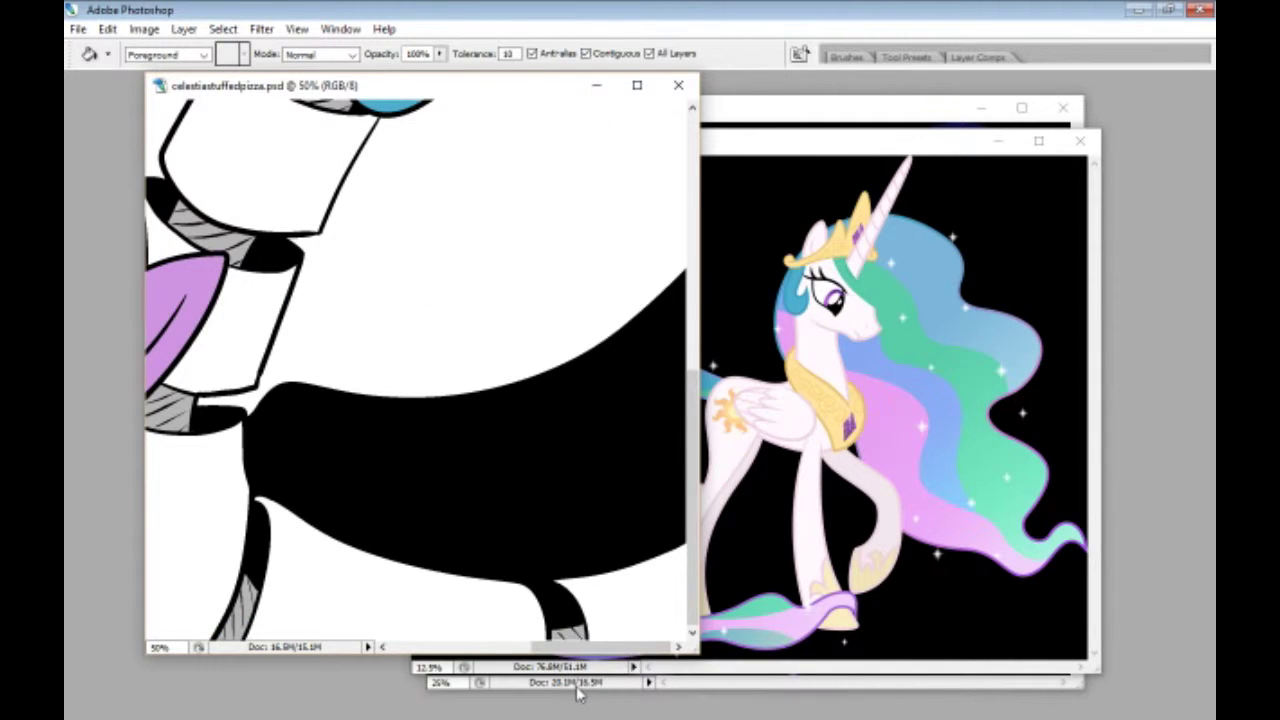
Select the blank mane area around both ponies with the Magic Wand and sample light blue from the reference mane.
key("ctrl+minus")
key("ctrl+minus")
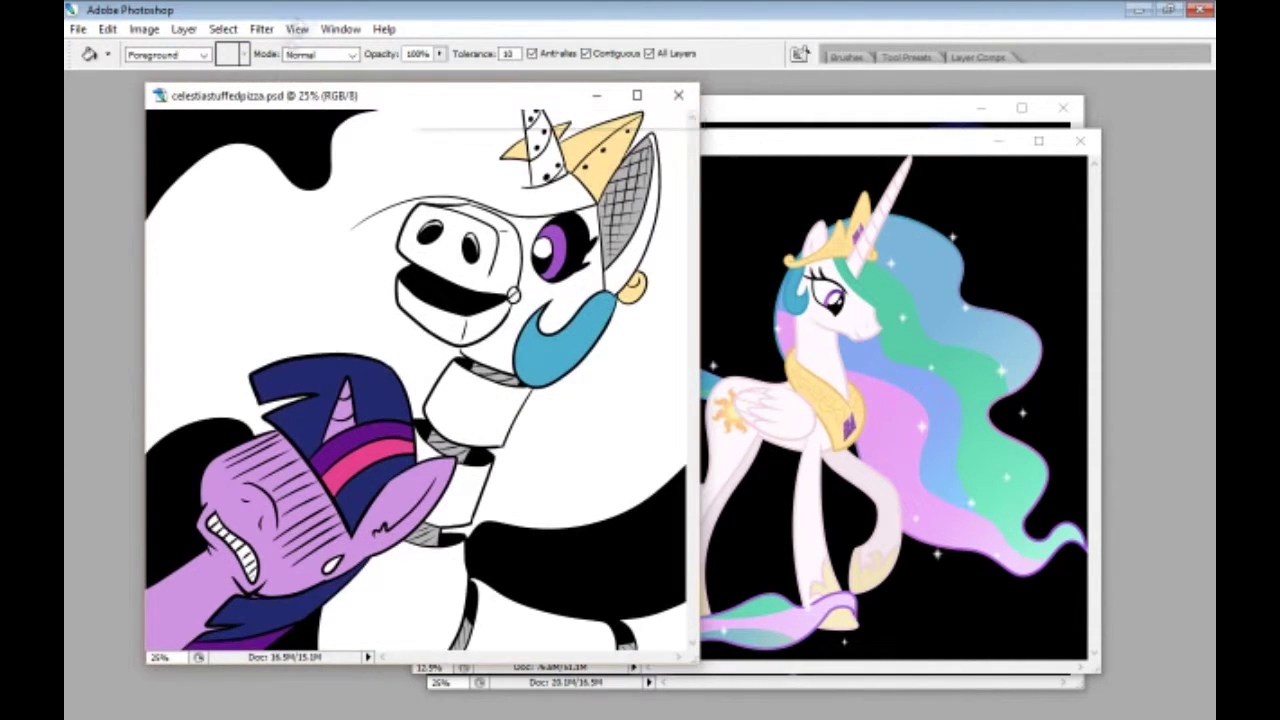
key("Tab")
key("w")
key("i")
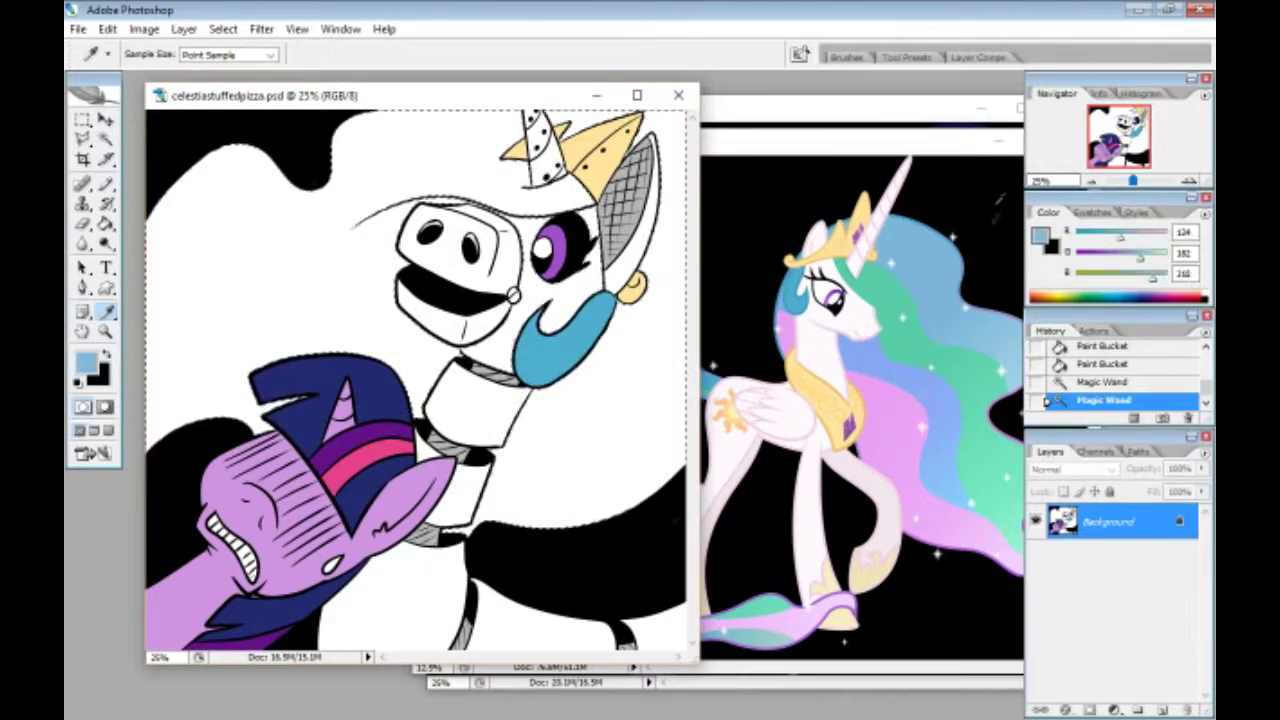
Outline the uppermost mane band from the black background to the front crown spike and fill it with light blue.
key("b")
key("z")
left_click(488, 198)
left_click(472, 202)
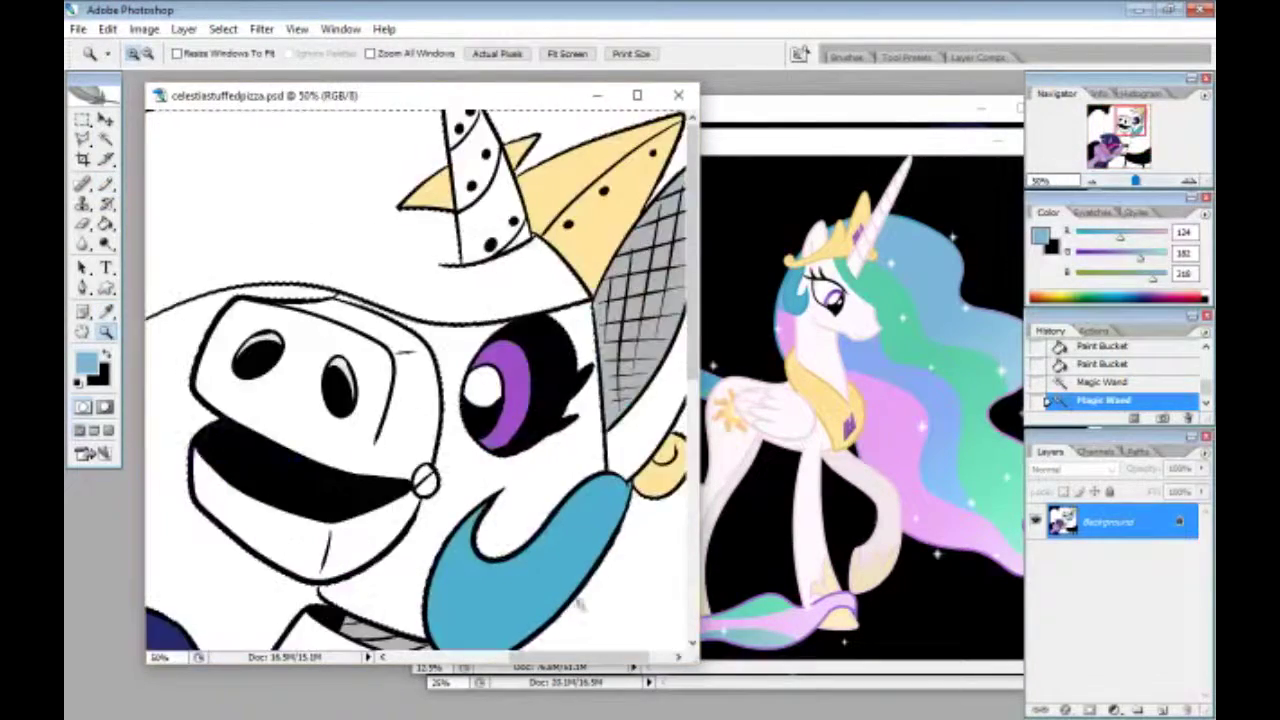
left_click_drag(580, 657, 543, 657)
key("b")
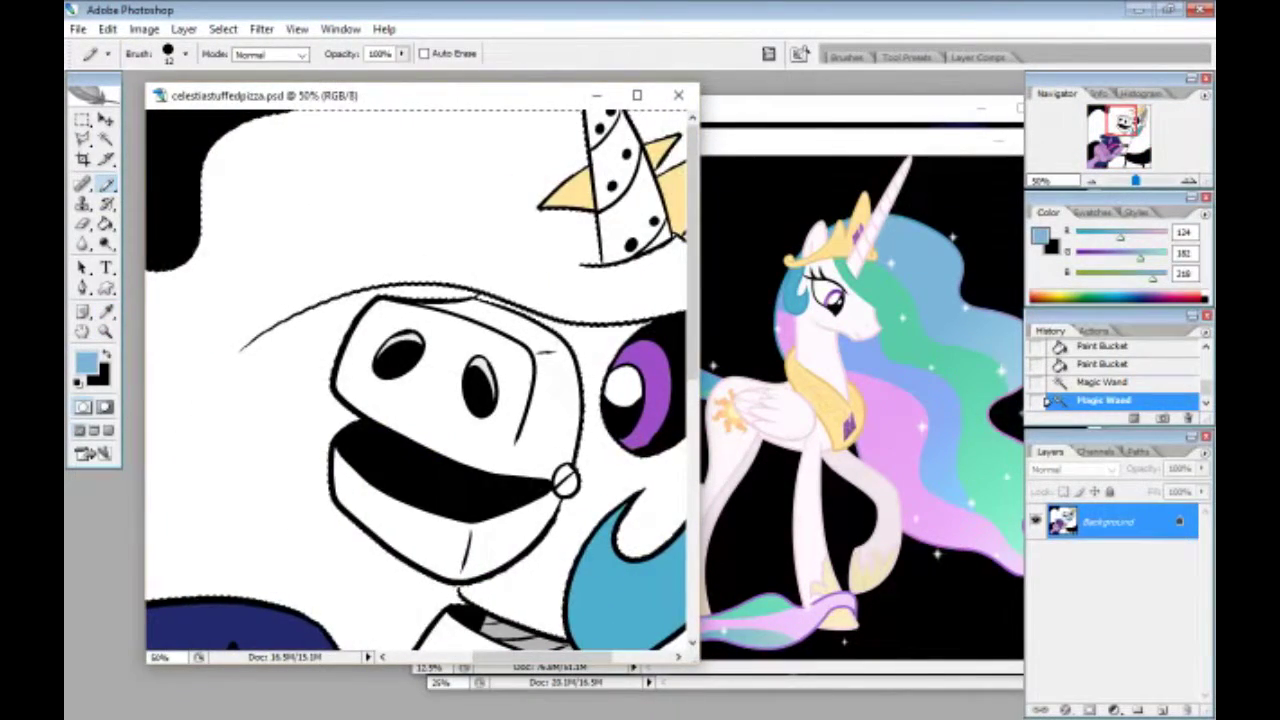
mouse_move(203, 228)
left_mouse_down()
mouse_move(486, 196)
mouse_move(520, 208)
left_mouse_up()
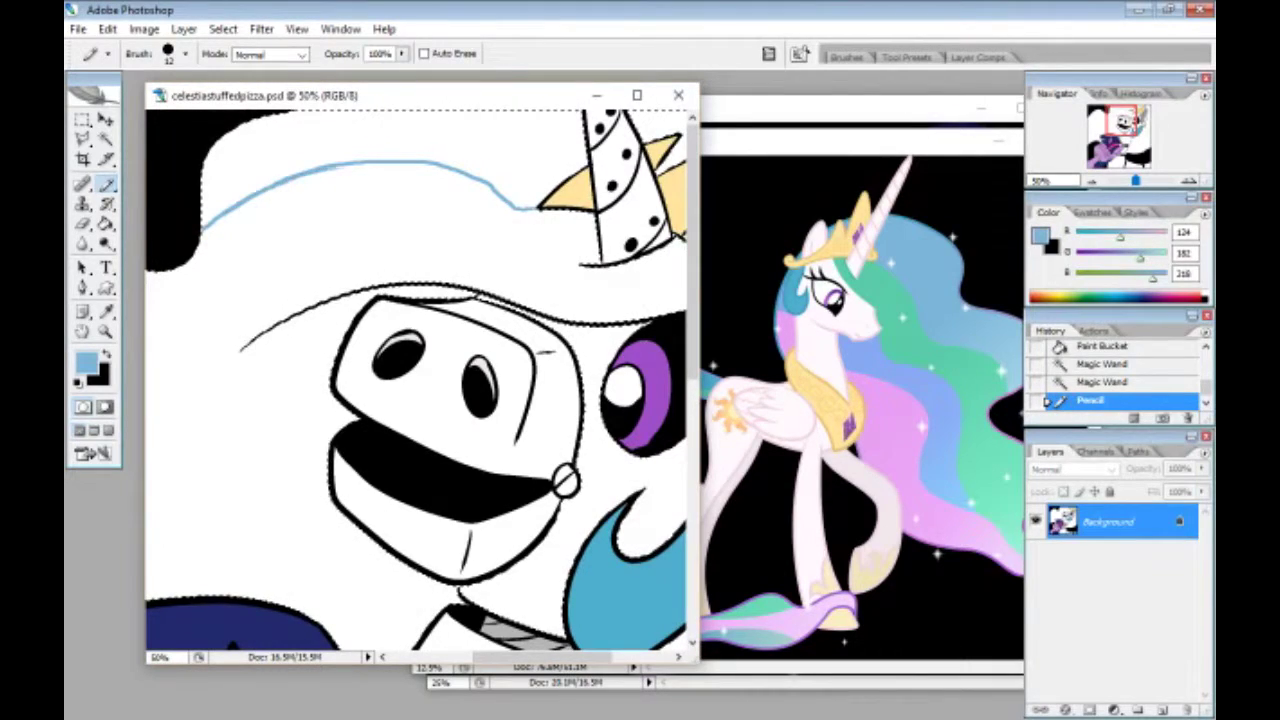
key("g")
left_click(380, 136)
Draw the light blue band's lower edge behind the earring and fill the mane behind the upper pony's ear.
left_click_drag(555, 657, 612, 657)
key("b")
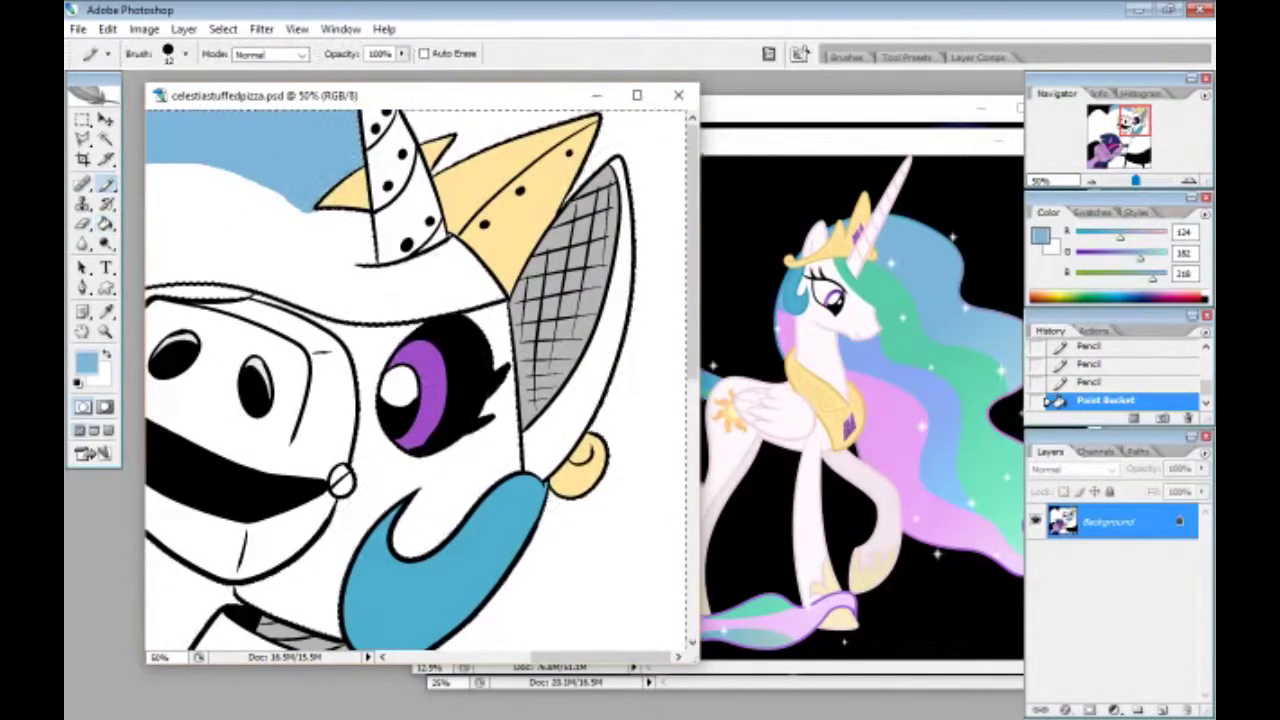
mouse_move(580, 498)
left_mouse_down()
mouse_move(686, 486)
mouse_move(552, 496)
left_mouse_up()
key("g")
left_click(640, 412)
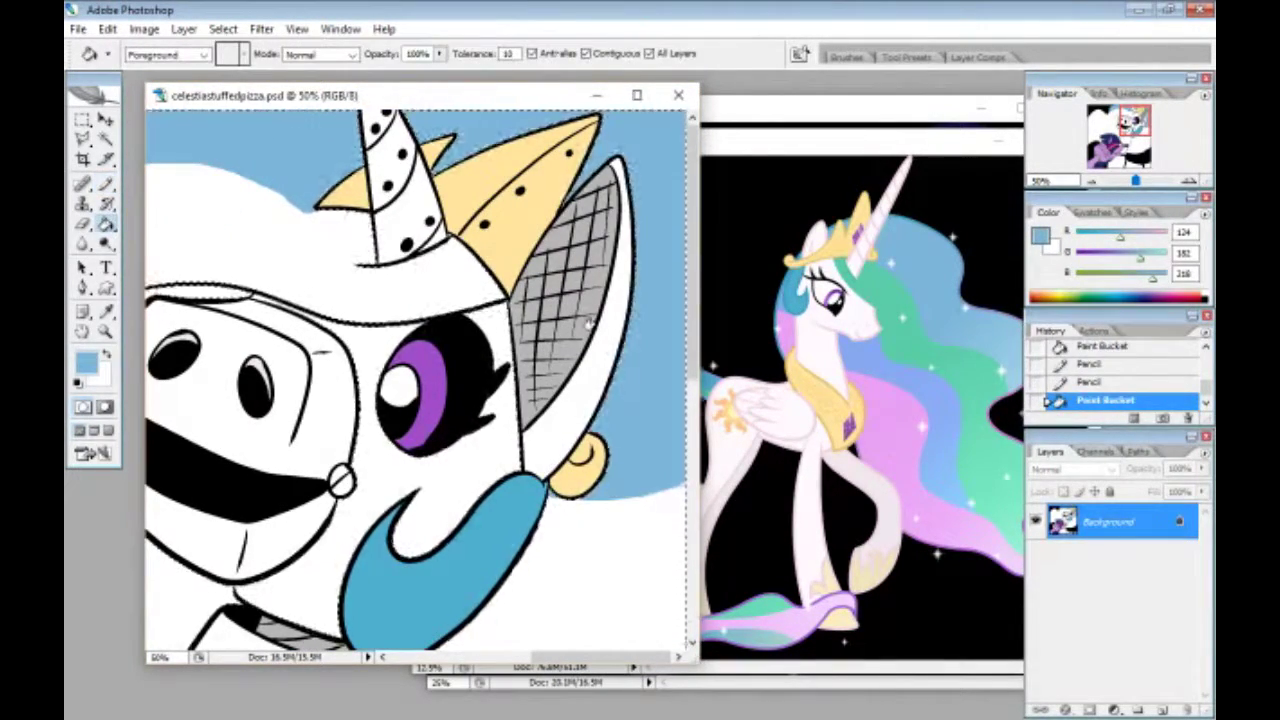
Sample green from the reference mane, draw the second band's lower edge out from the muzzle, and fill that band.
key("i")
left_click(916, 400)
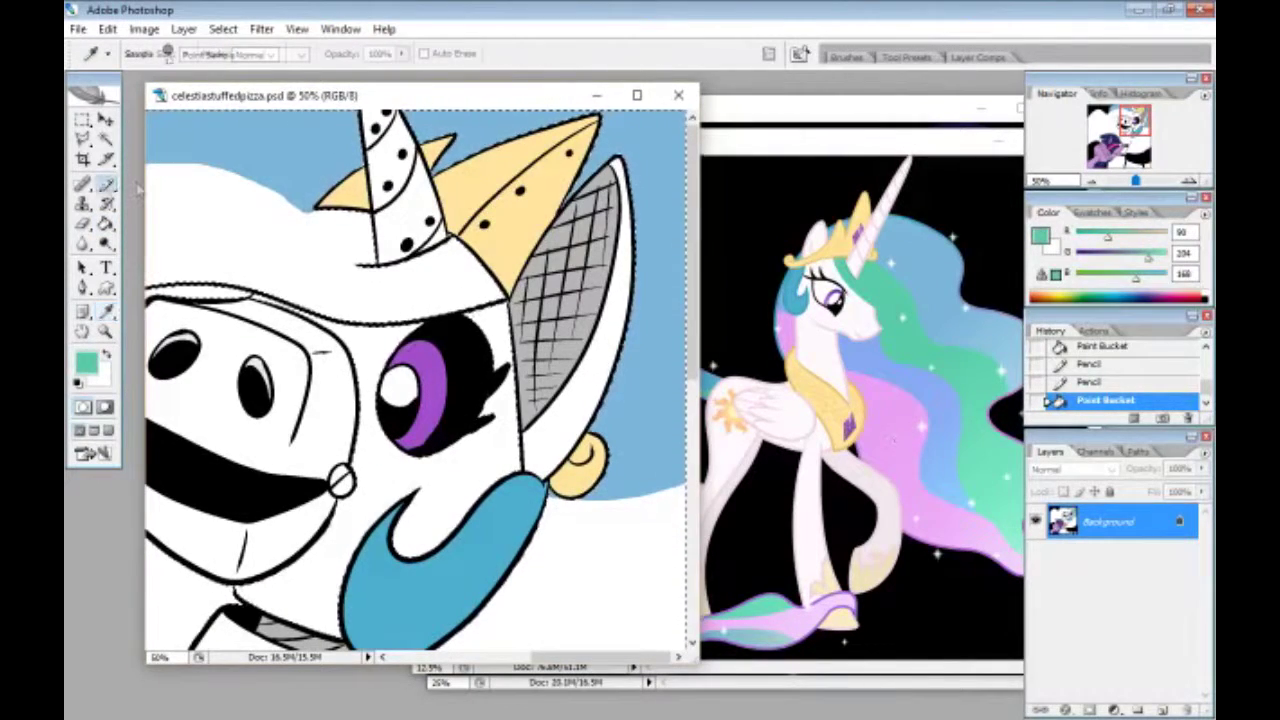
left_click(108, 185)
left_click_drag(585, 657, 388, 684)
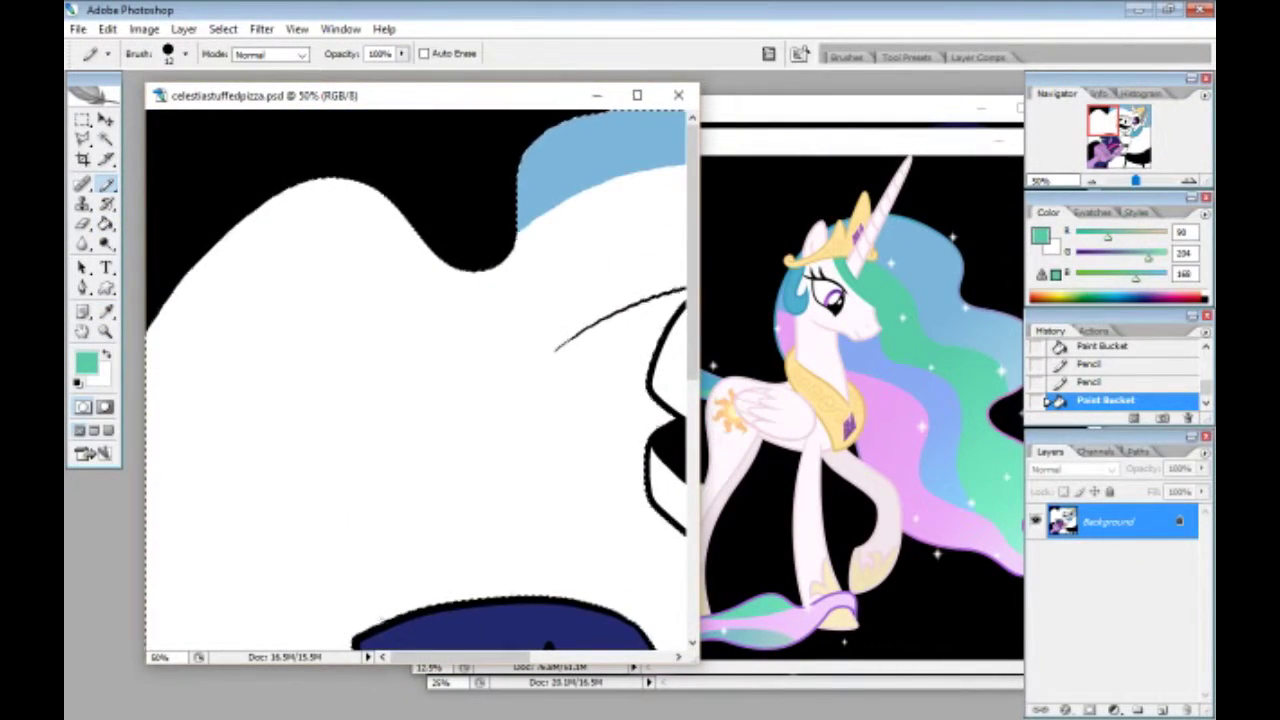
mouse_move(562, 347)
left_mouse_down()
mouse_move(514, 388)
mouse_move(106, 603)
left_mouse_up()
left_click(106, 224)
left_click(290, 290)
Sample periwinkle blue from the reference mane and draw the third band's lower edge on both sides of the neck.
left_click_drag(465, 657, 589, 657)
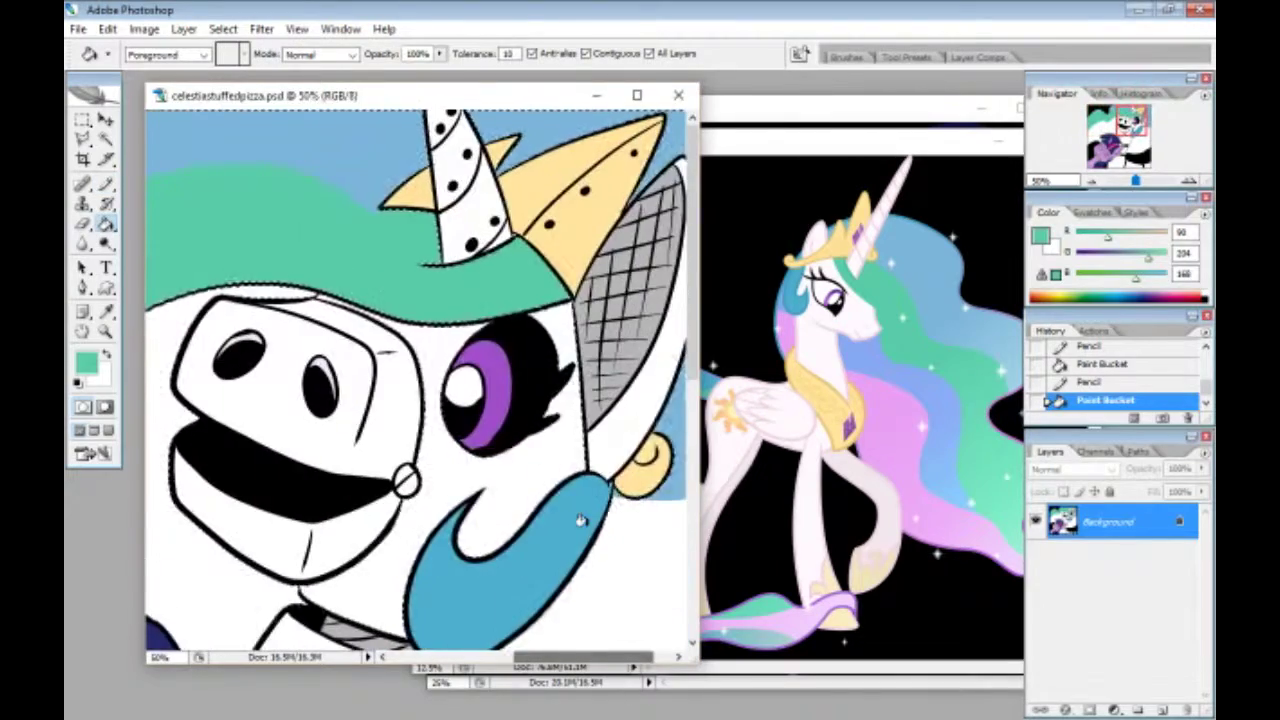
left_click_drag(693, 376, 693, 500)
left_click(106, 312)
left_click(938, 445)
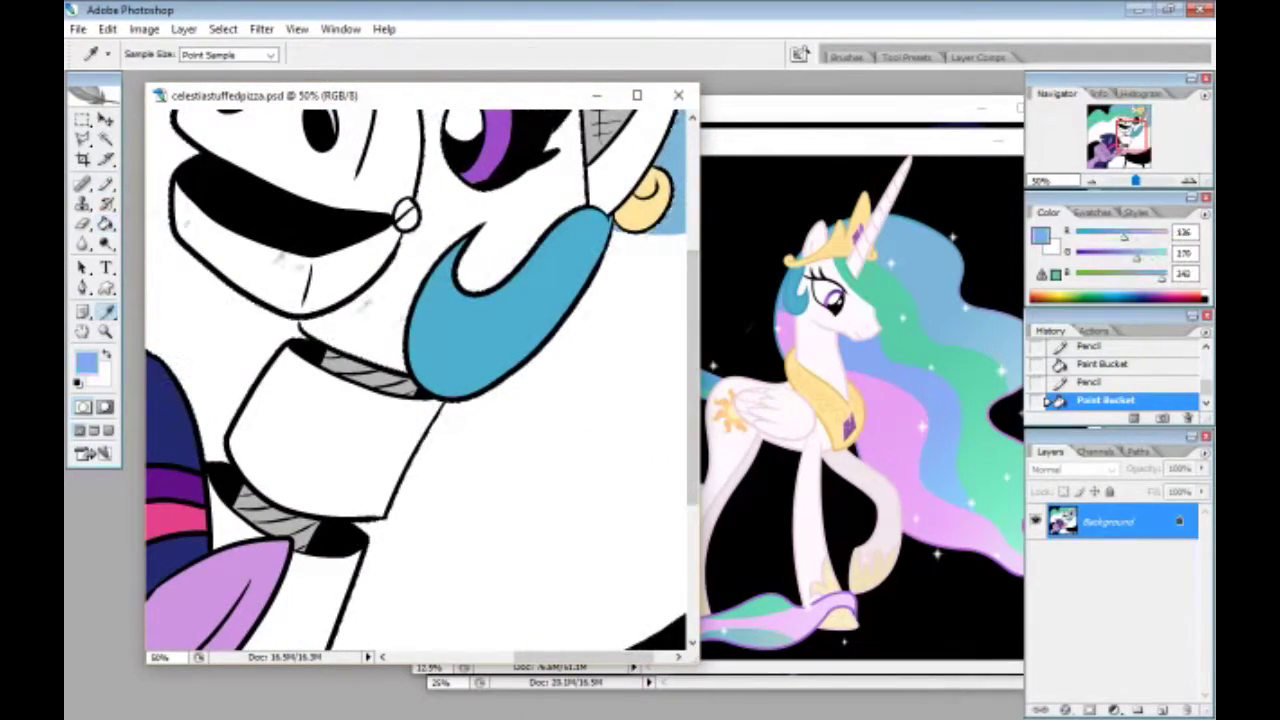
left_click(106, 185)
left_click_drag(420, 456, 688, 430)
left_click_drag(238, 402, 150, 352)
left_click_drag(583, 657, 460, 657)
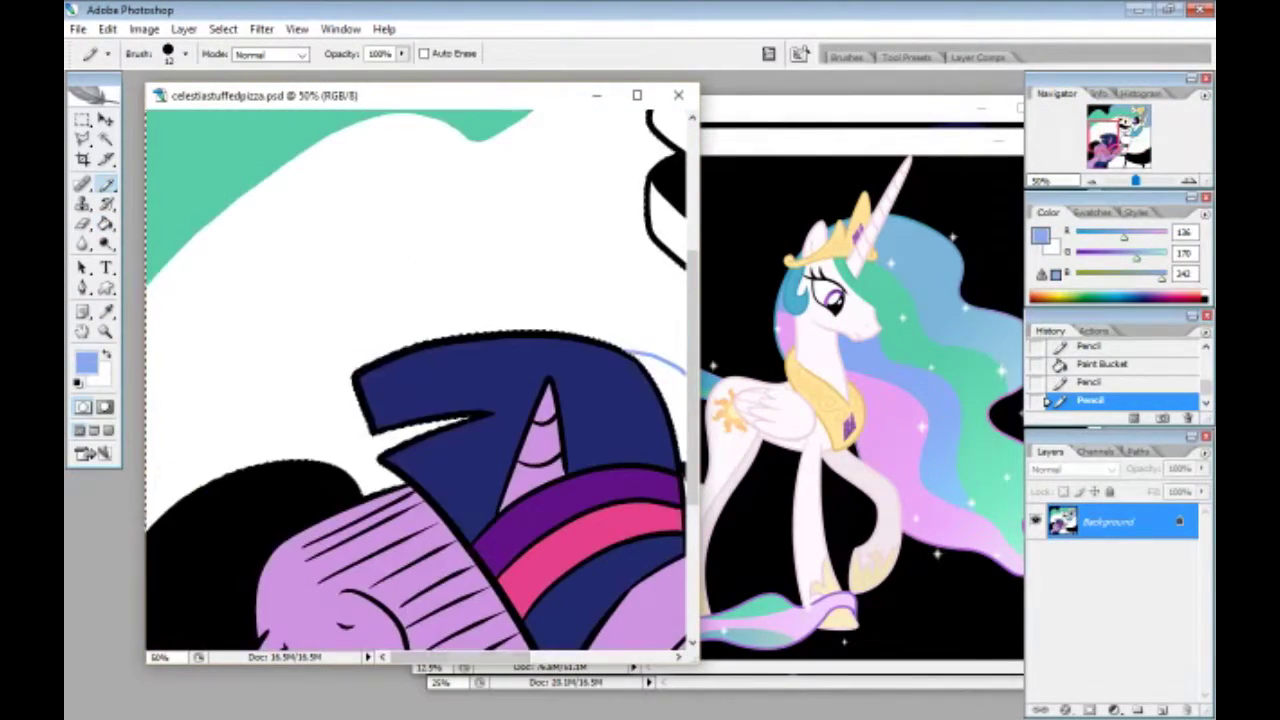
left_click_drag(415, 345, 148, 403)
Try to fill the third mane band with periwinkle blue.
left_click(106, 224)
left_click(420, 260)
left_click_drag(500, 657, 687, 668)
key("ctrl+z")
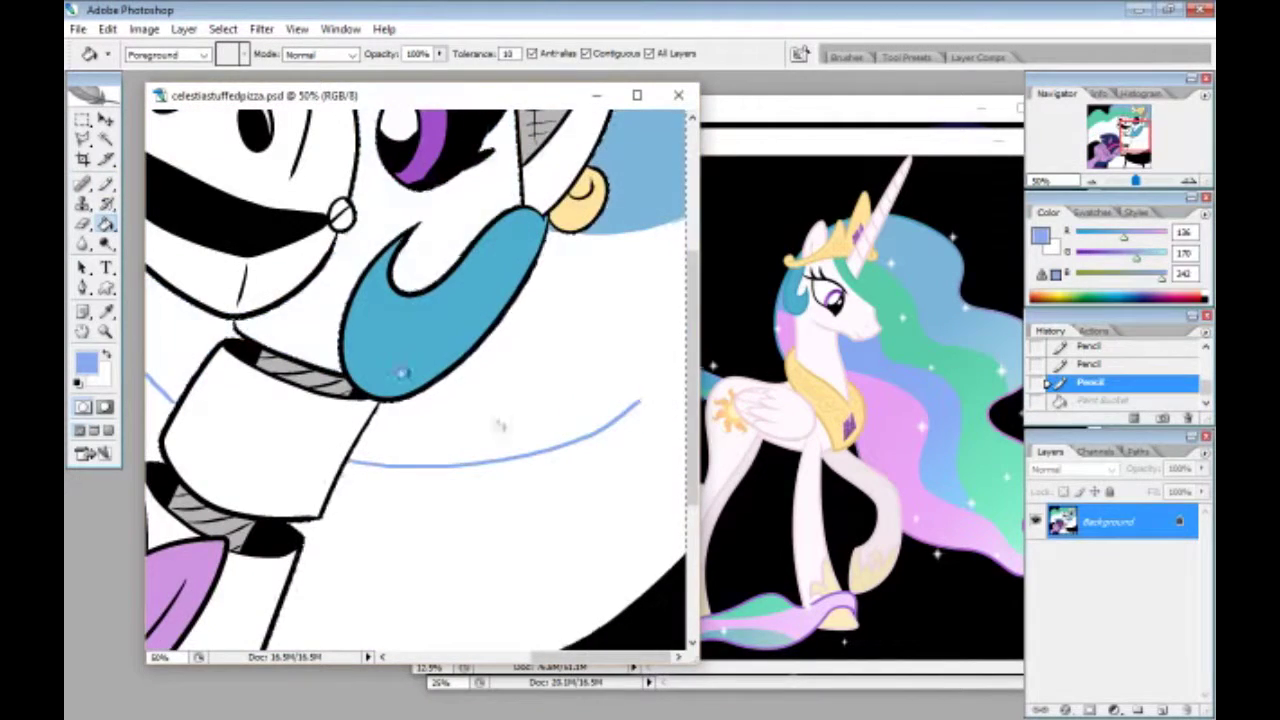
Close the outline gap between the jaw and neck, and fill the third mane band in front of the neck with periwinkle blue.
left_click(106, 185)
left_click_drag(238, 318, 235, 327)
left_click(106, 224)
left_click(182, 328)
left_click(514, 402)
key("ctrl+z")
Extend the third band's lower edge to the canvas border and fill the mane behind the neck with periwinkle blue.
left_click(106, 185)
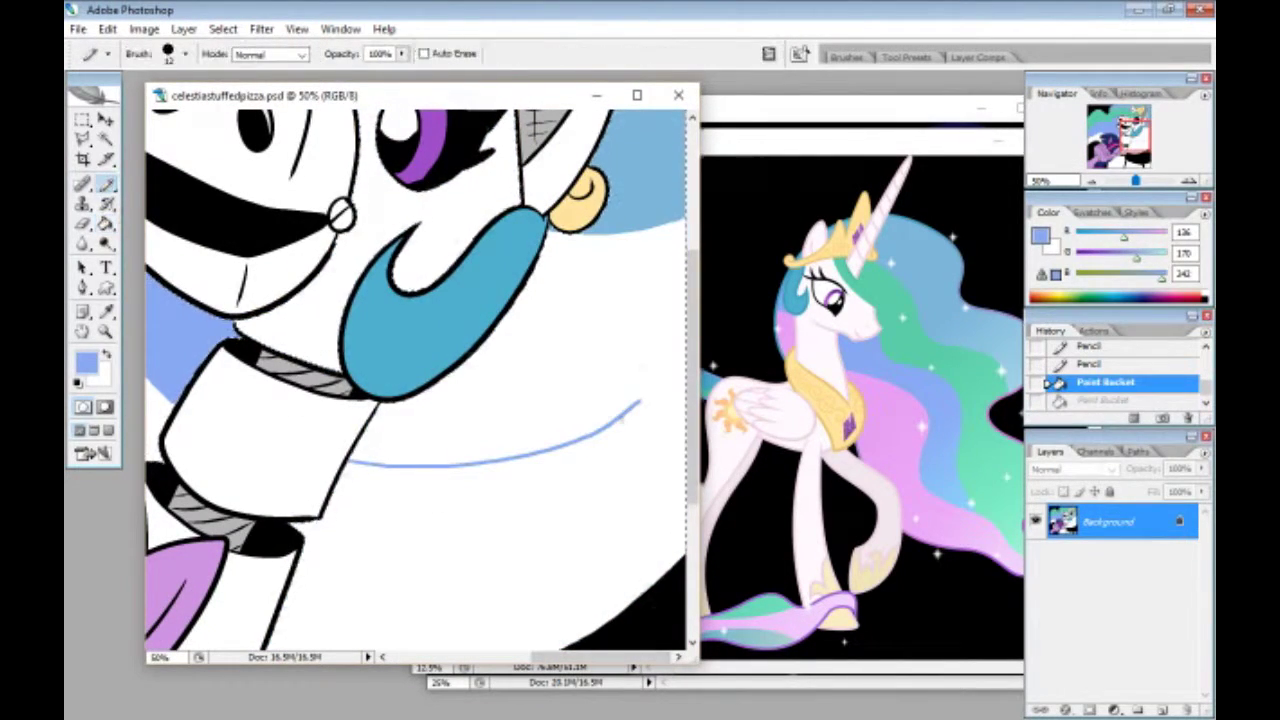
left_click_drag(640, 402, 664, 383)
left_click_drag(664, 383, 688, 362)
left_click(106, 224)
left_click(534, 373)
Fill the remaining lower mane areas with pink sampled from the reference mane, and clear the selection.
left_click(106, 312)
left_click(905, 440)
left_click(106, 224)
left_click(450, 530)
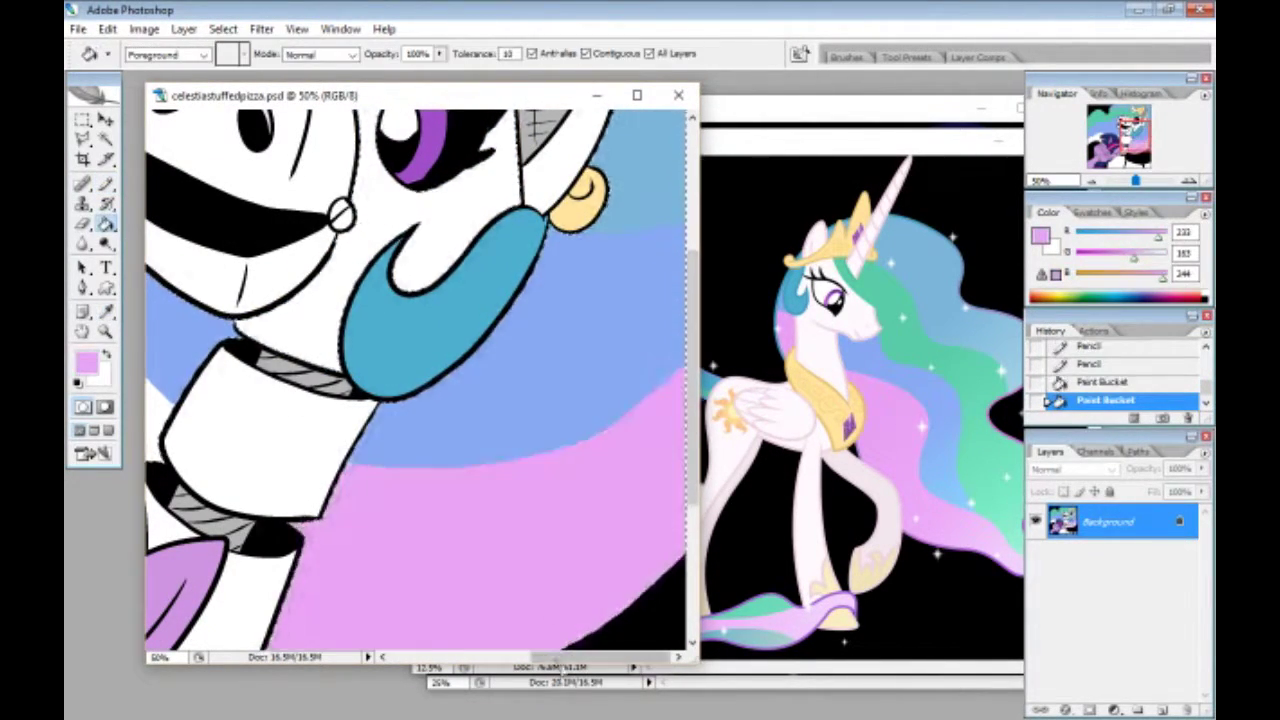
left_click_drag(600, 657, 497, 657)
left_click(532, 395)
left_click(194, 425)
key("ctrl+minus")
key("ctrl+minus")
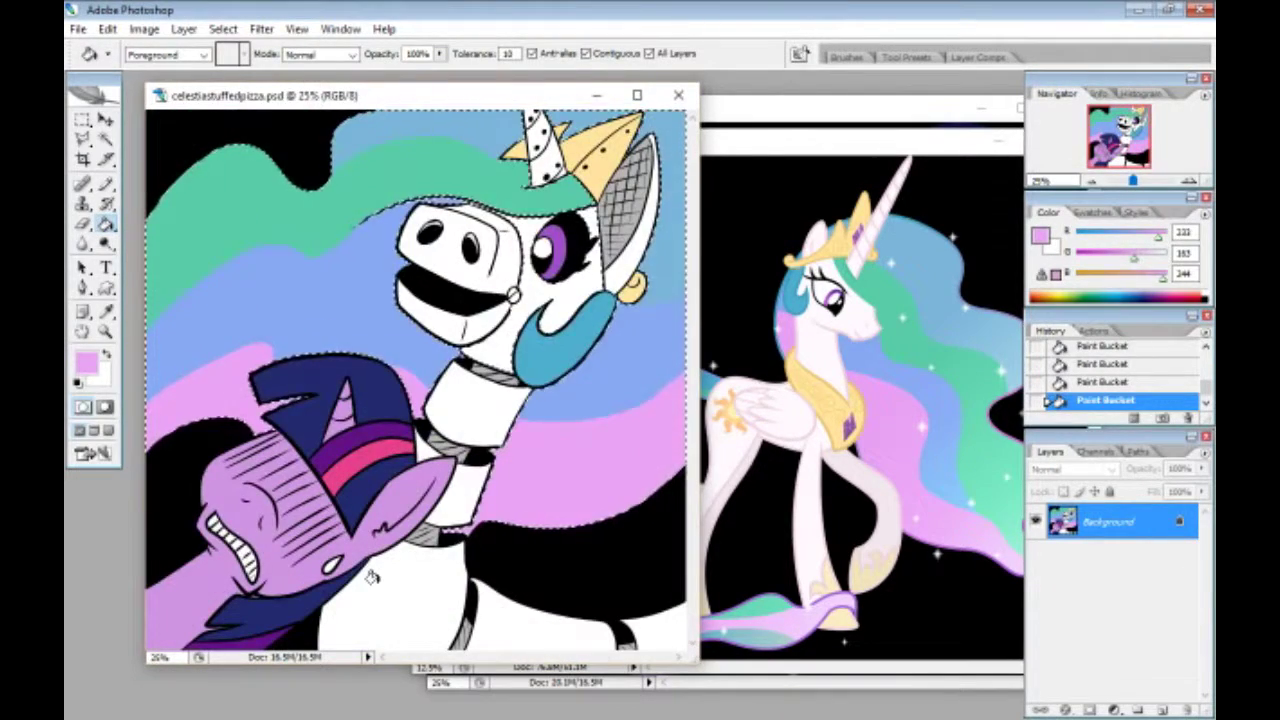
key("alt+l")
key("Escape")
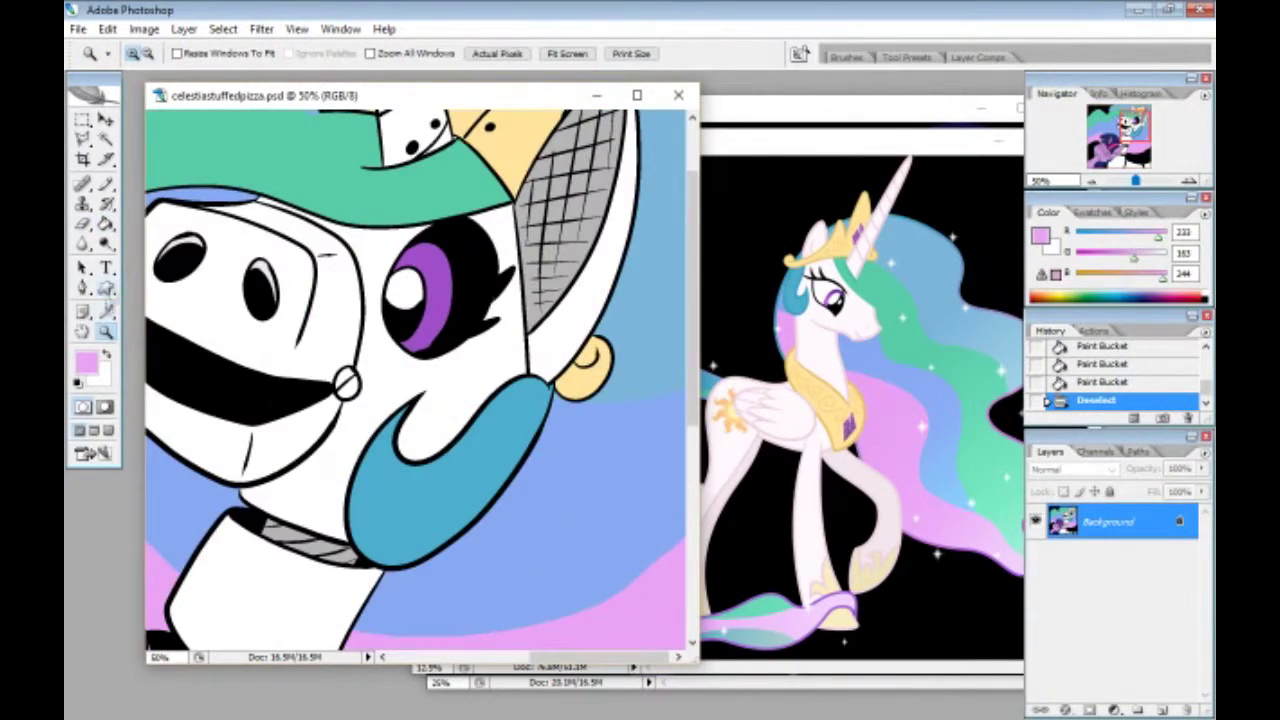
Fill the bolt at the corner of the upper pony's mouth with neck-joint grey, and sample the mane's green.
key("i")
left_click(310, 545)
key("g")
left_click(336, 390)
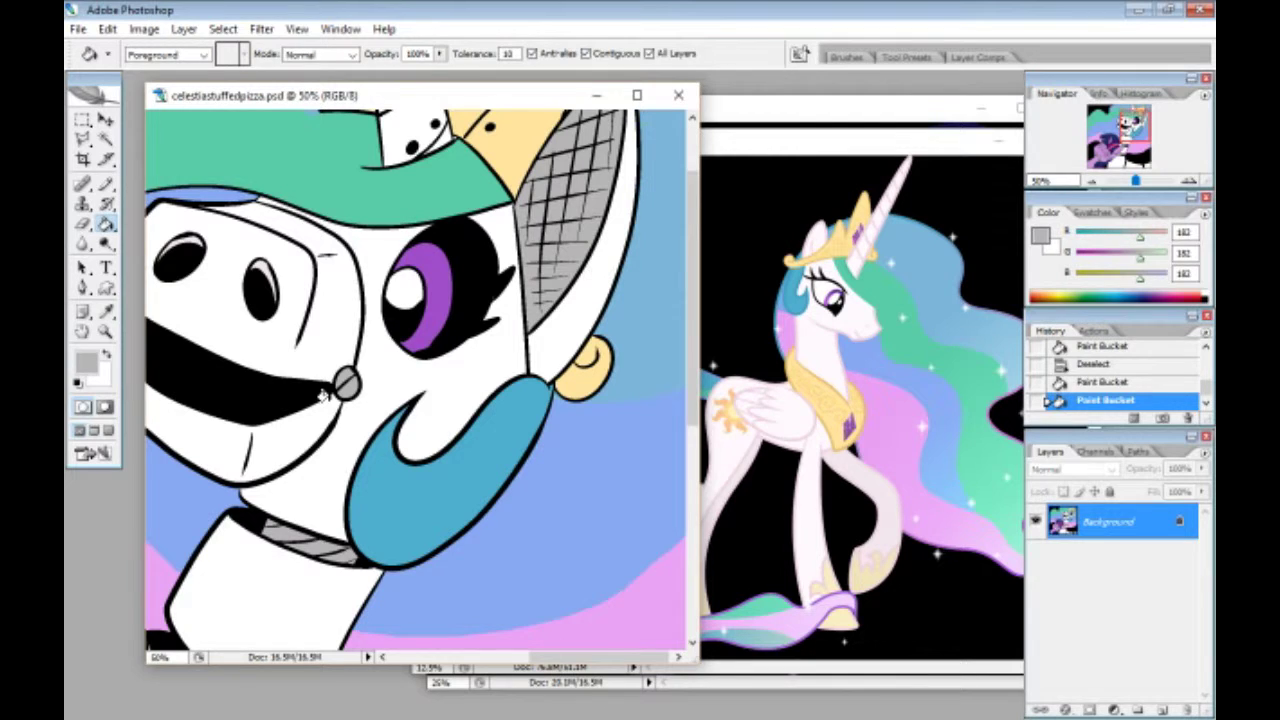
left_click(448, 138, "alt")
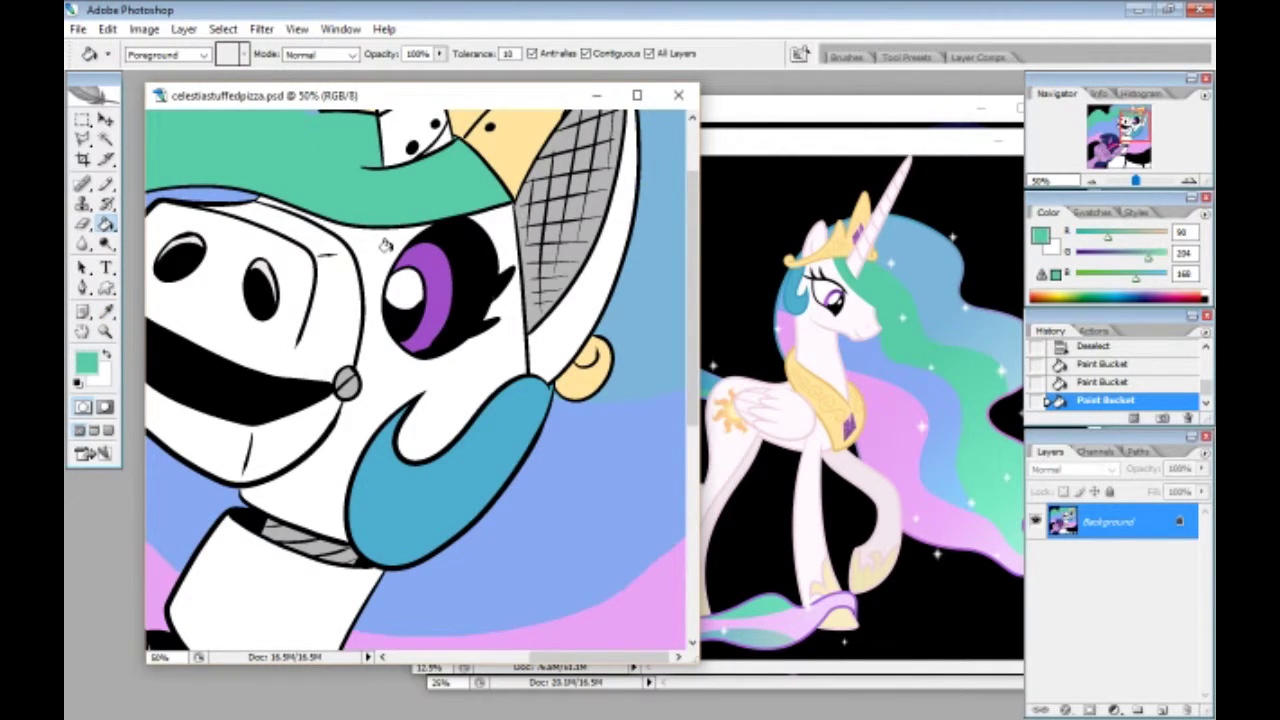
Add a new layer above the artwork and fill it entirely with a custom saturated blue.
key("ctrl+minus")
key("ctrl+shift+alt+n")
key("i")
key("alt+e")
key("l")
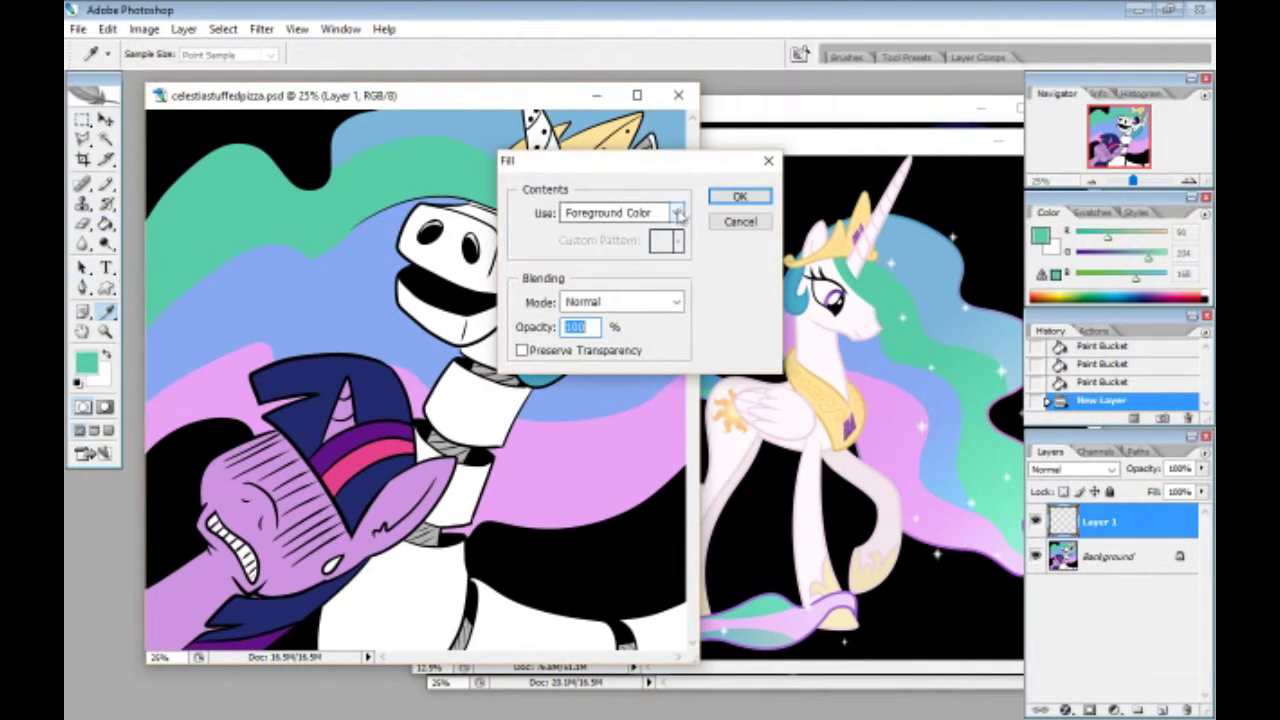
left_click(678, 213)
left_click(595, 260)
left_click(354, 552)
left_click(494, 463)
left_click(741, 197)
Set the blue layer's blending mode to Multiply and its opacity to 65%.
left_click(1078, 469)
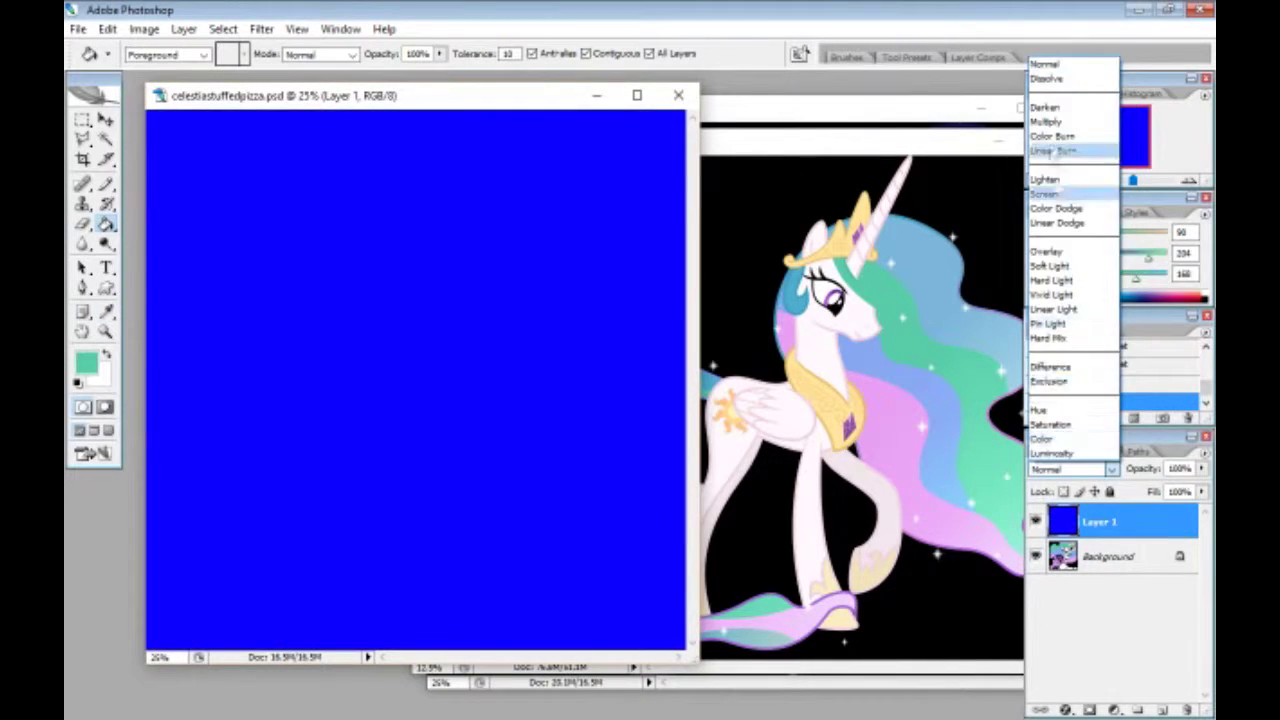
left_click(1046, 121)
left_click_drag(1201, 468, 1160, 507)
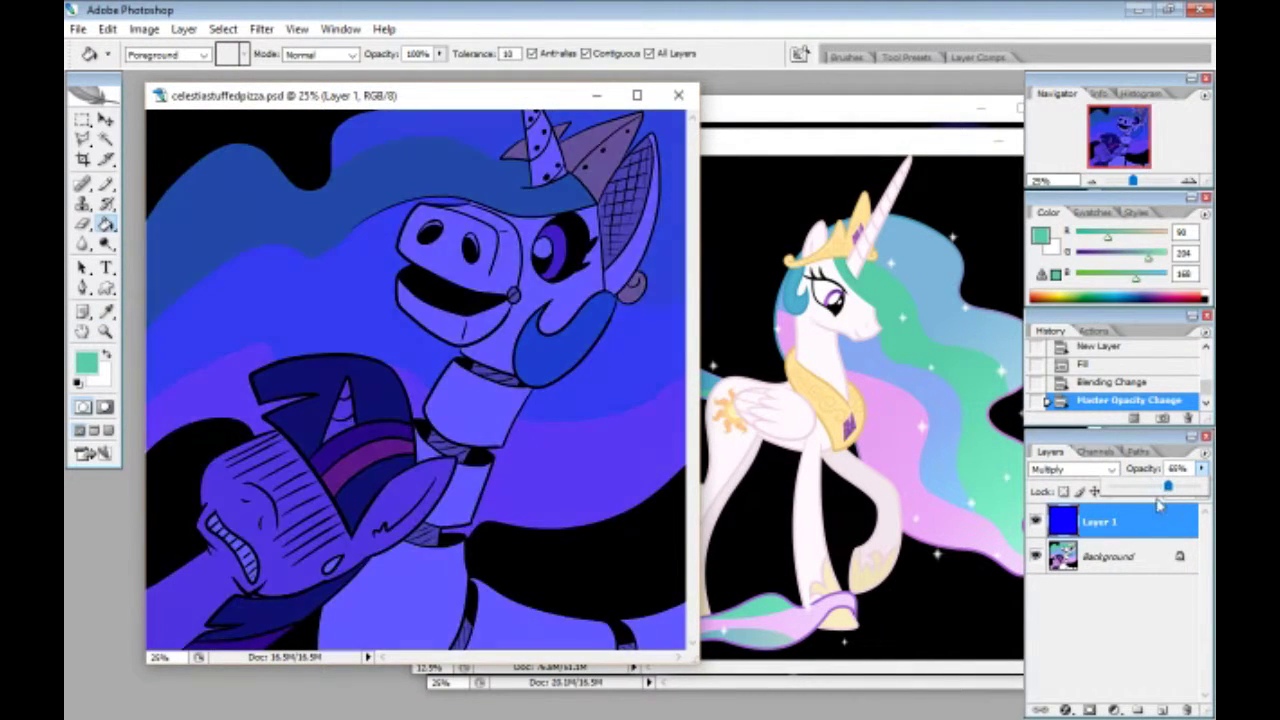
Set up a larger soft Eraser brush and erase the blue tint over the upper pony's eye.
key("Tab")
key("e")
key("Tab")
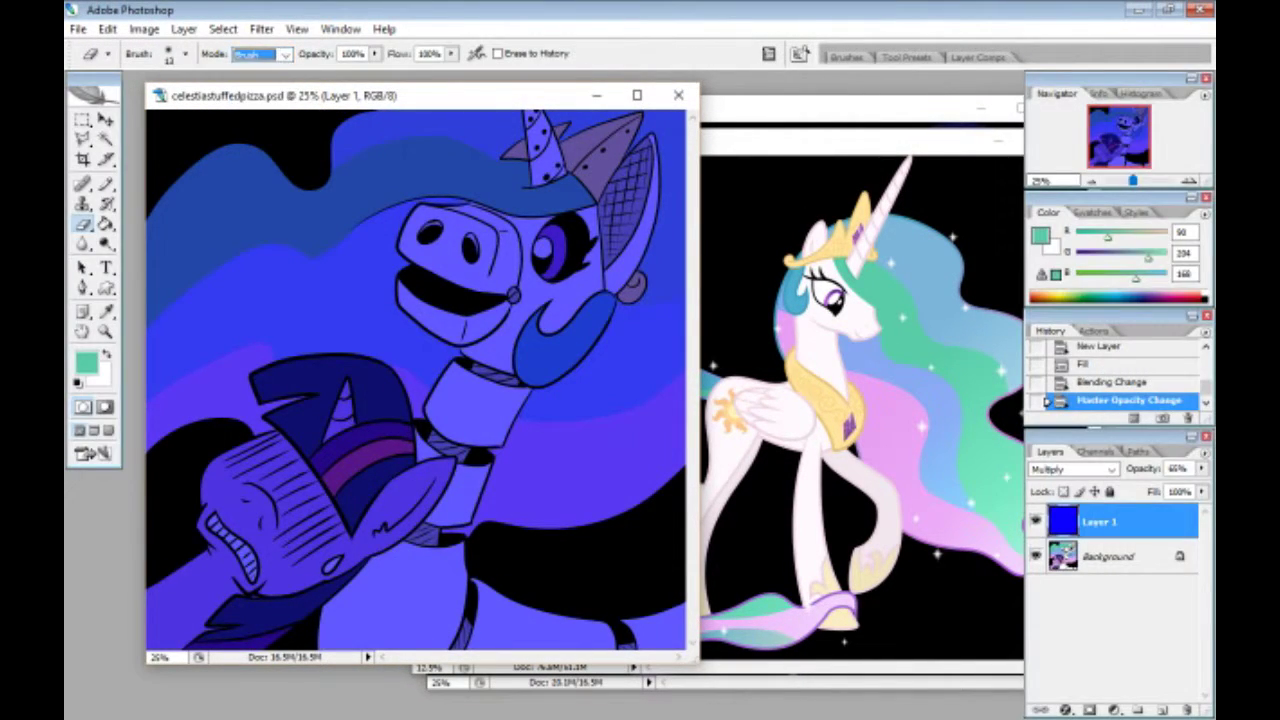
left_click(185, 53)
key("Tab")
mouse_move(547, 230)
left_mouse_down()
mouse_move(541, 250)
mouse_move(560, 264)
left_mouse_up()
key("Tab")
left_click(1122, 365)
left_click(543, 248)
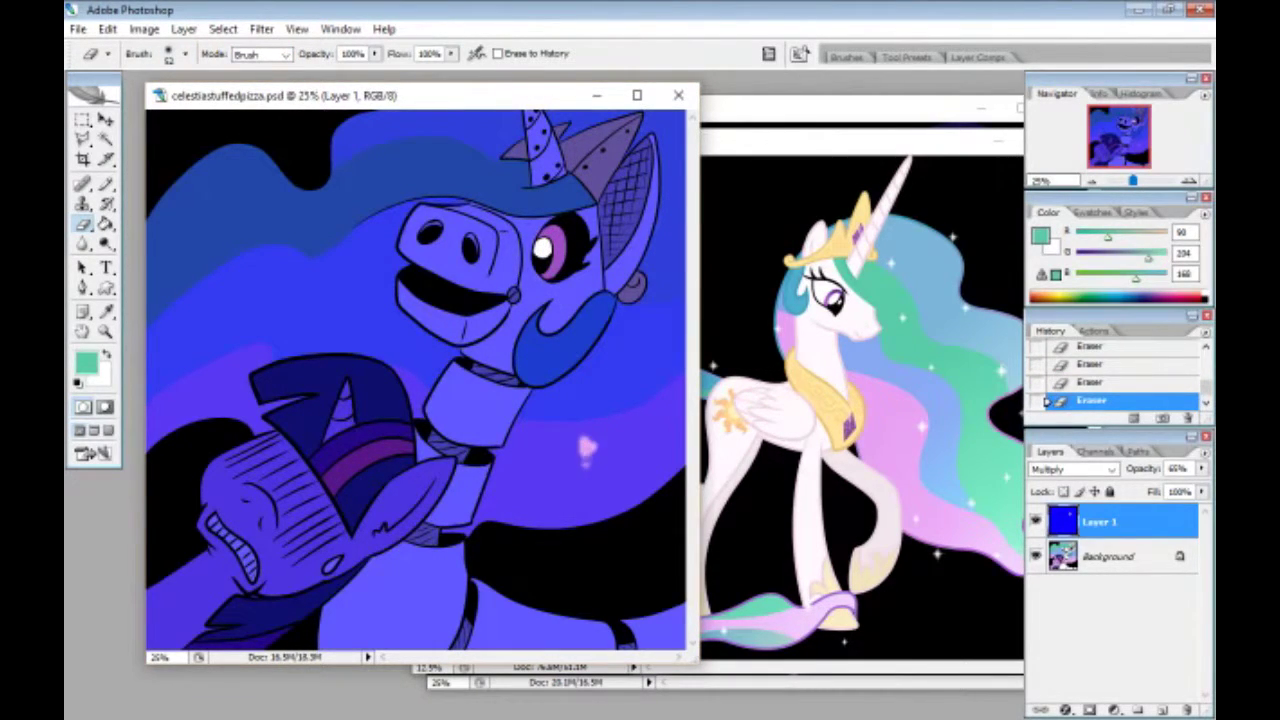
Try erasing small glowing spots in the blue tint over the pink mane and the lower pony's horn.
left_click(1098, 366)
left_click(1096, 348)
left_click(595, 446)
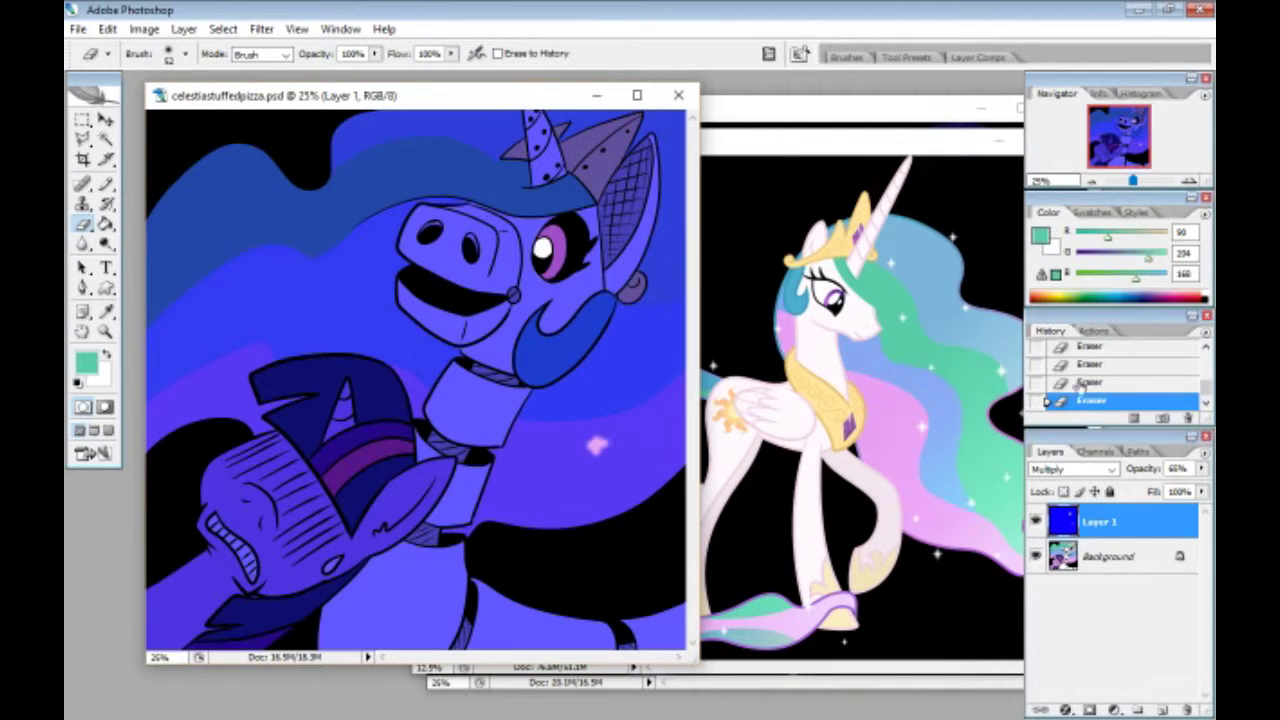
left_click(1082, 366)
left_click(342, 384)
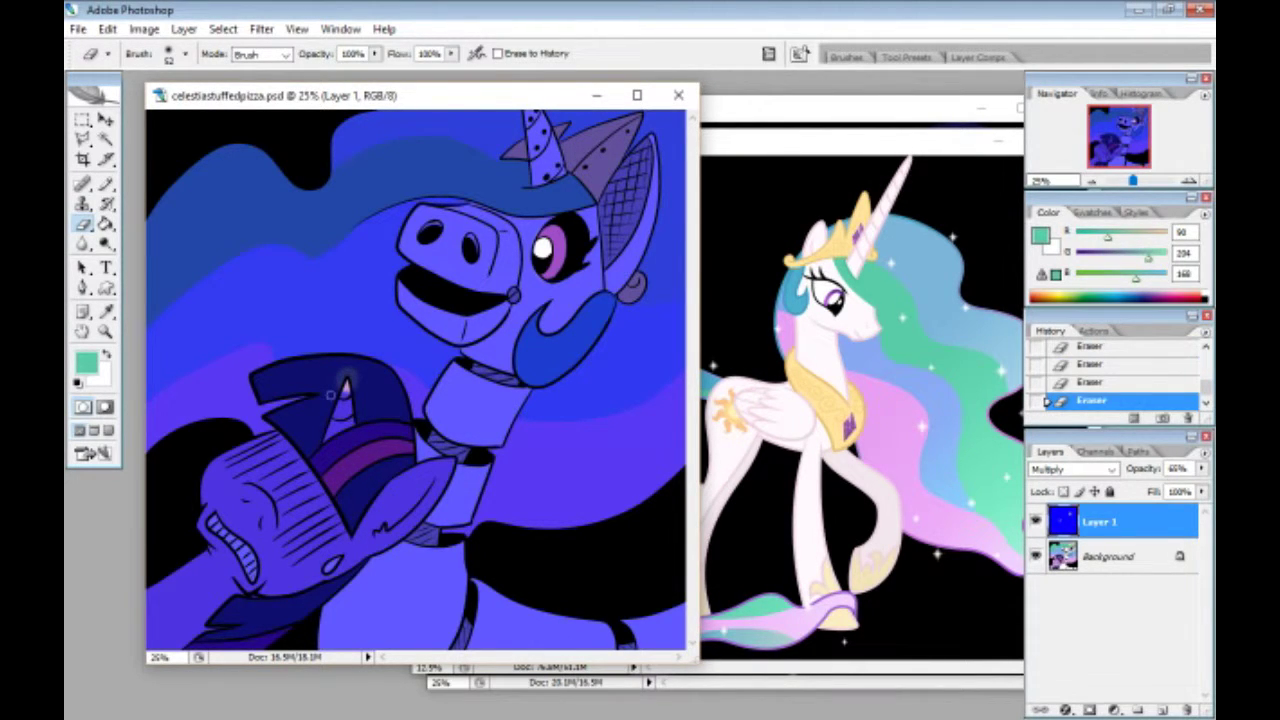
key("ctrl+z")
Hide the blue tint layer and add a new empty layer directly above the Background.
left_click(1036, 521)
left_click(1108, 557)
left_click(1162, 710)
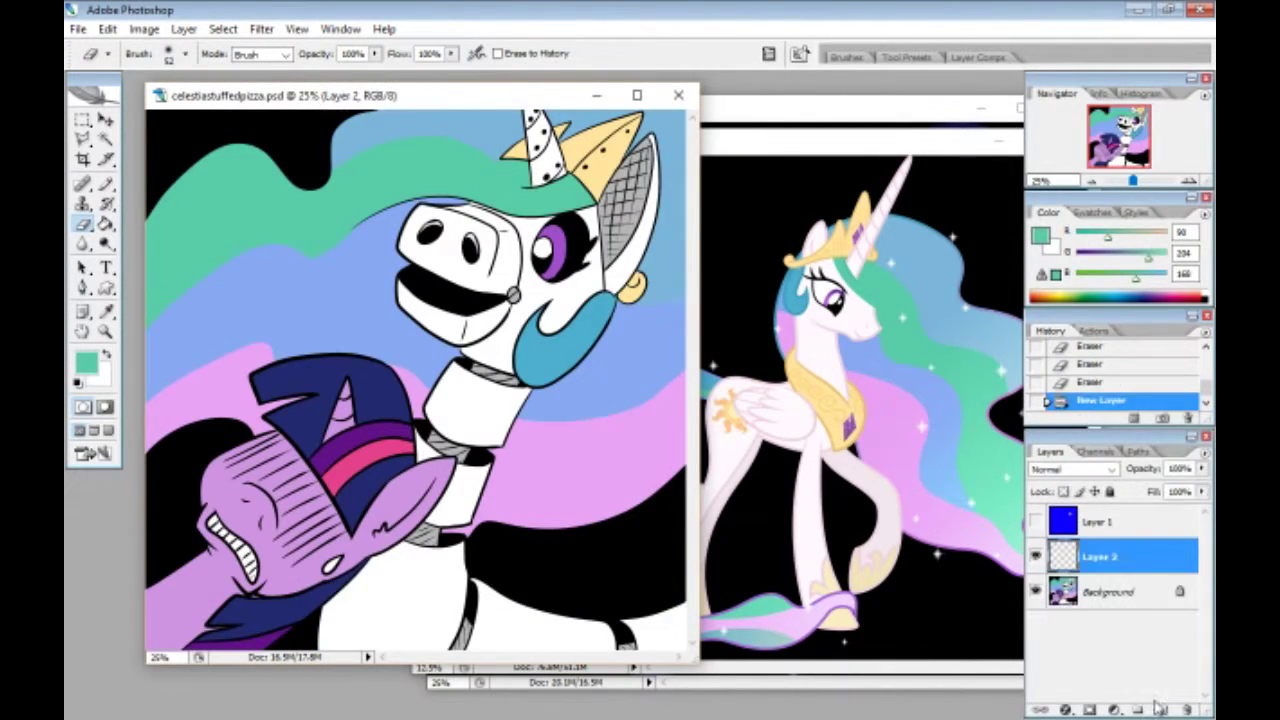
Set the new layer to Multiply at 50% opacity and choose a dark navy foreground colour of R 1, G 10, B 128.
left_click(1111, 469)
left_click(1044, 123)
left_click(1202, 469)
left_click_drag(1203, 478, 1161, 500)
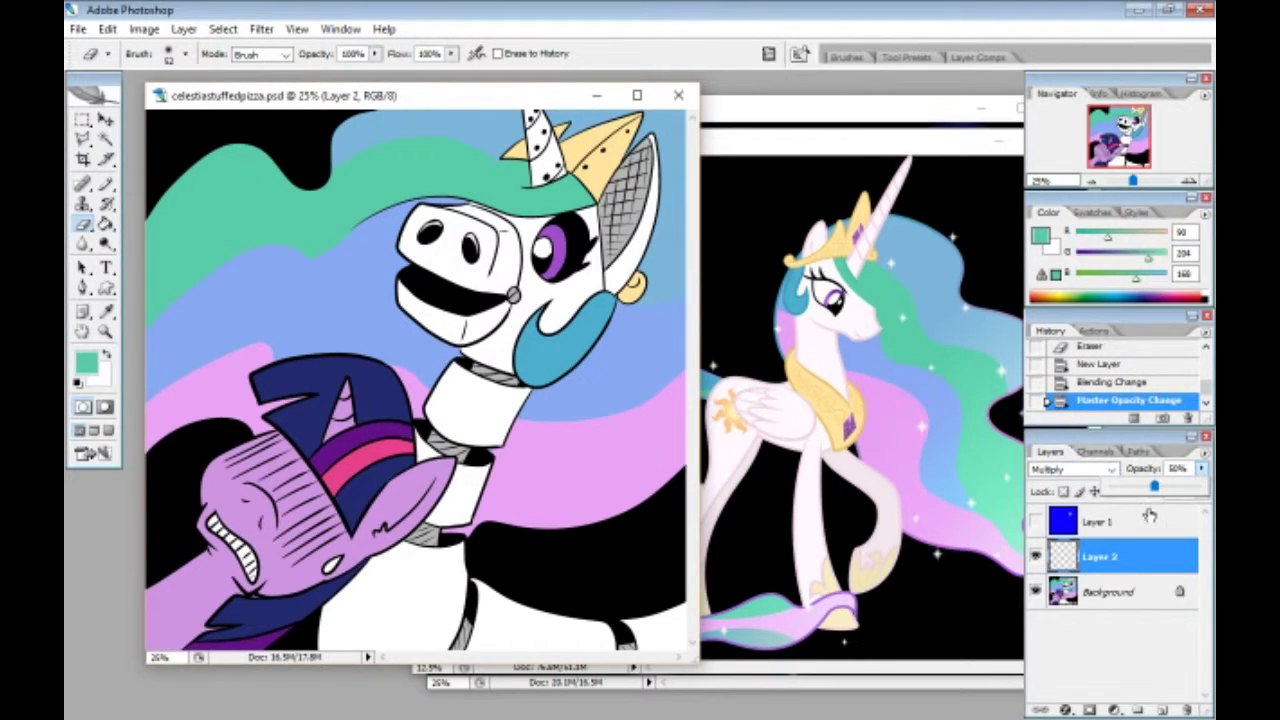
left_click(86, 362)
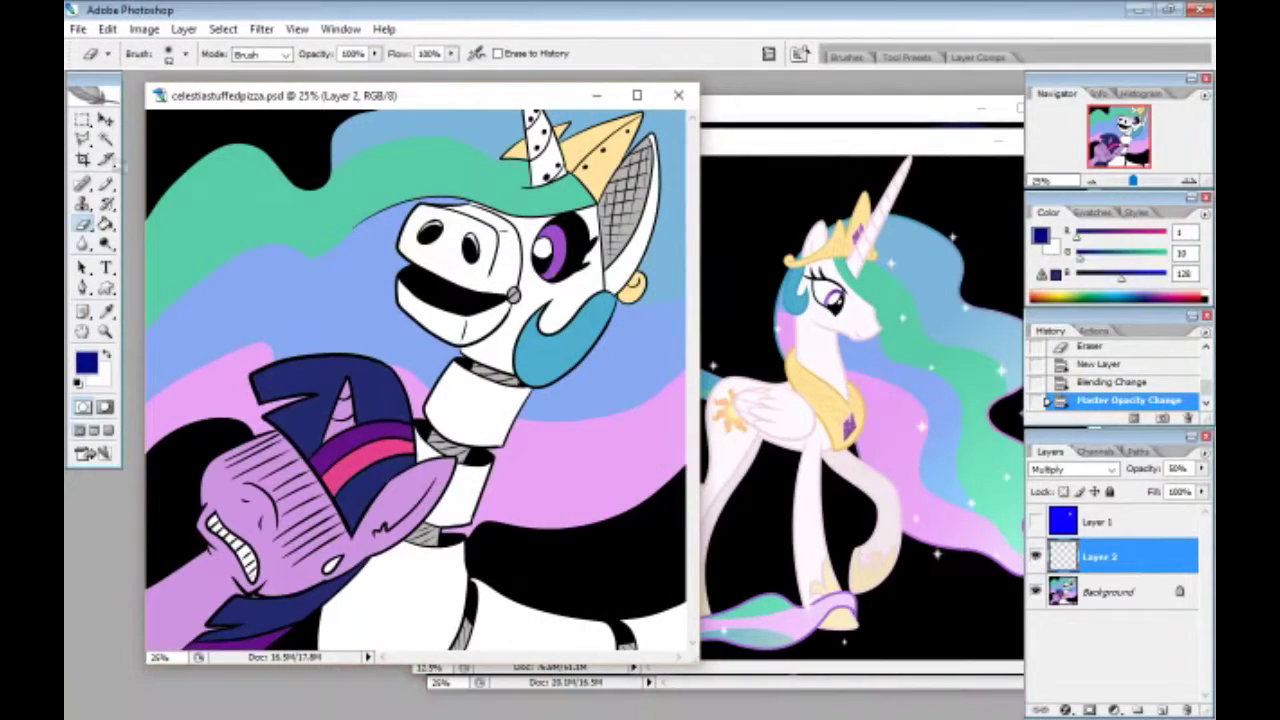
Select the lower pony's mane, horn and skin areas together with the Magic Wand.
key("w")
left_click(290, 380)
left_click(380, 420, "shift")
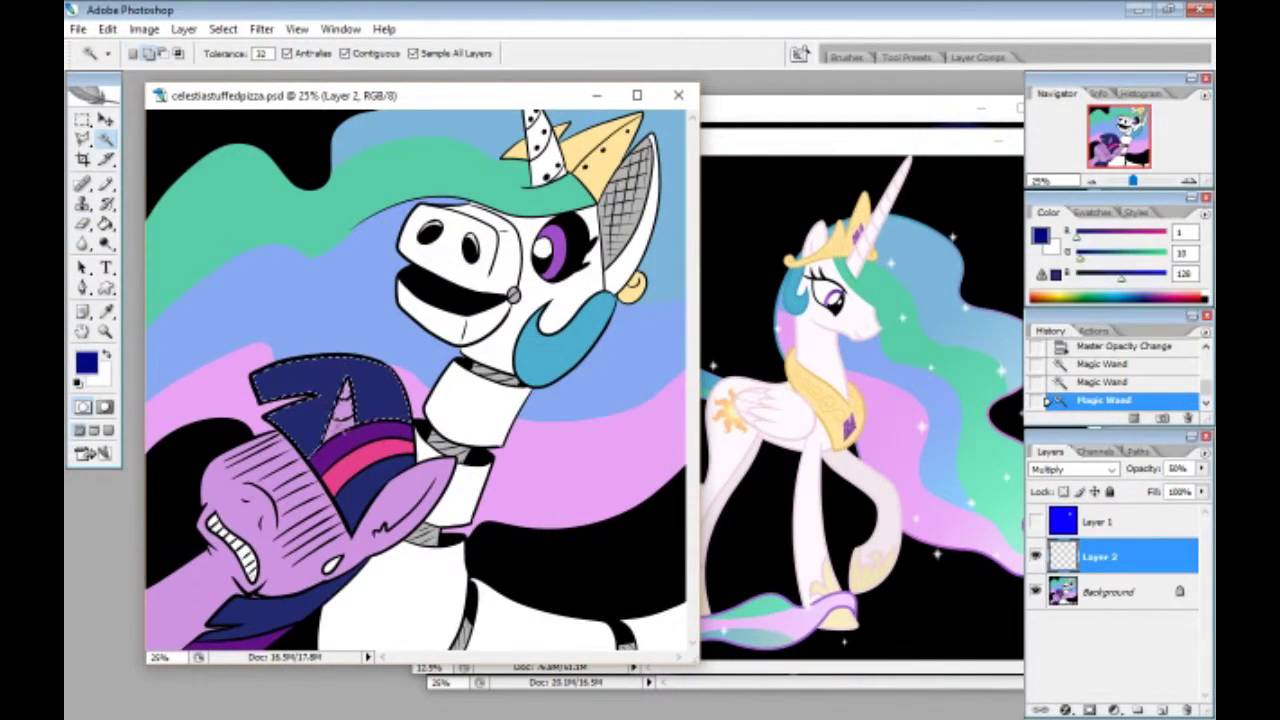
key("z")
left_click(373, 490)
left_click(373, 490)
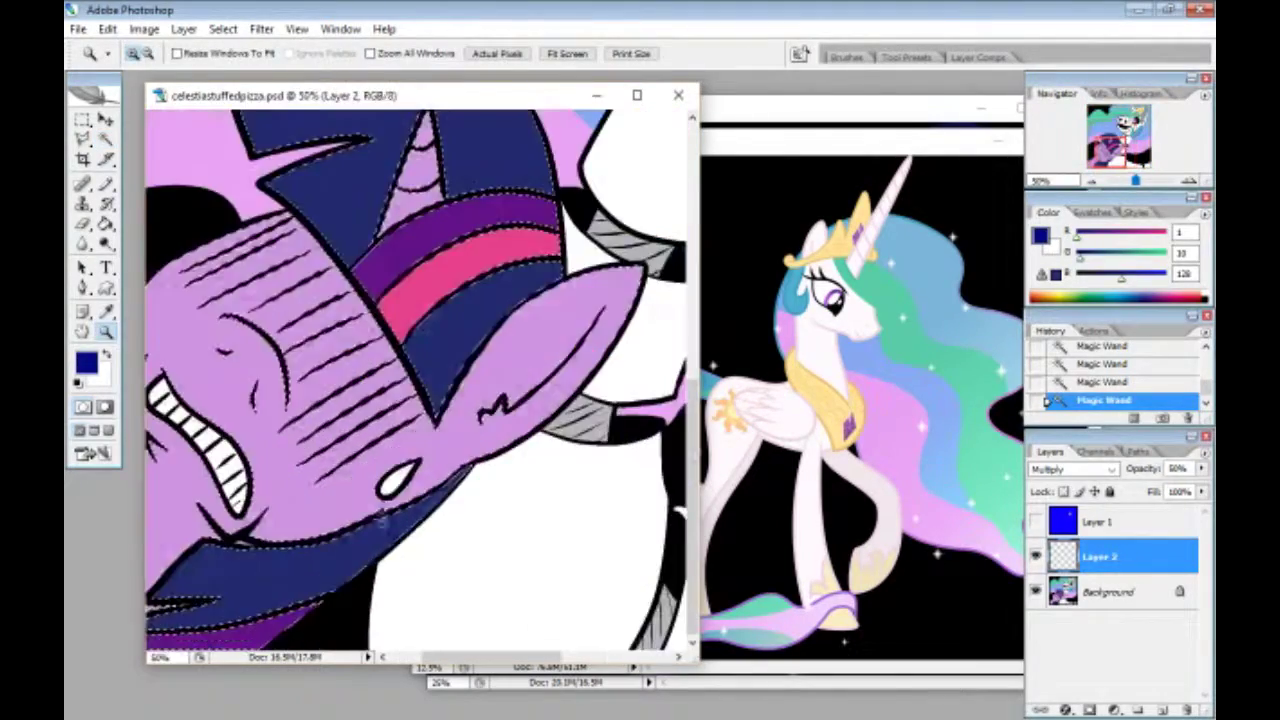
Outline a curved shadow down the back of the lower pony's mane and fill the shaded side across all its stripes.
left_click_drag(692, 470, 692, 411)
key("b")
left_click_drag(470, 373, 428, 434)
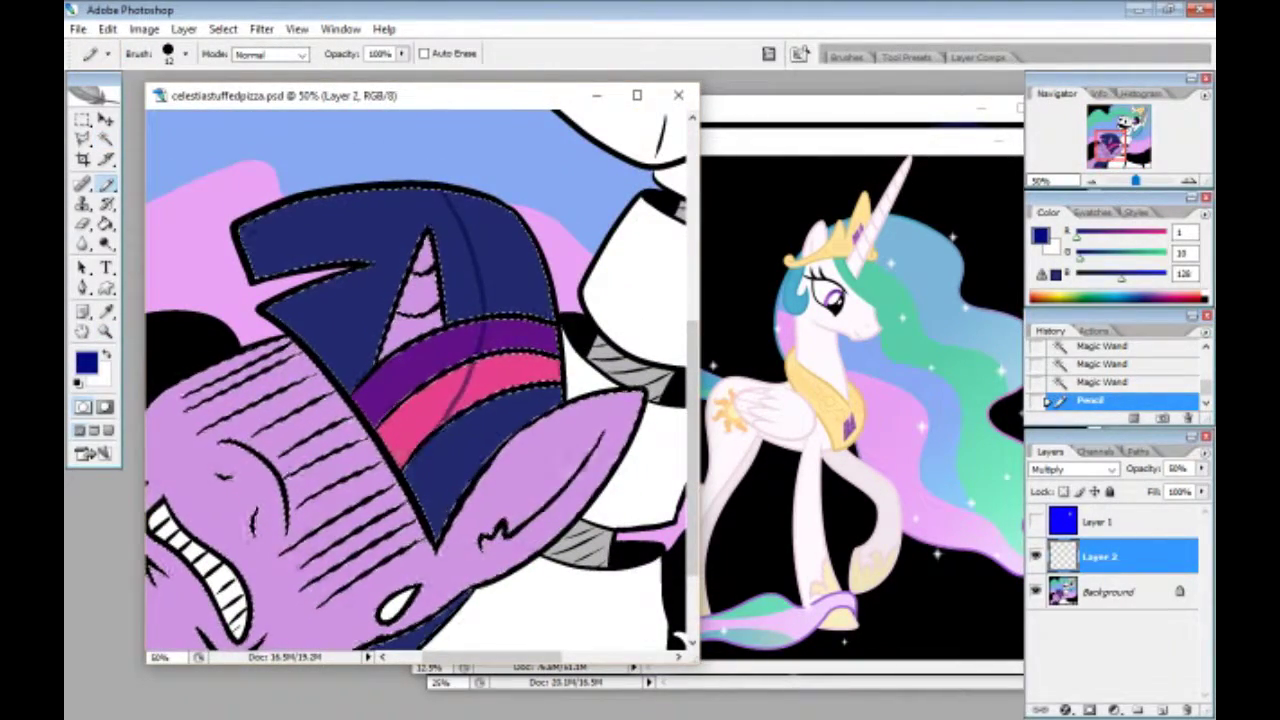
key("g")
left_click(509, 300)
left_click(508, 335)
left_click(504, 374)
left_click(492, 402)
Outline a shadow along the back side of the lower pony's horn and fill it.
left_click(107, 184)
left_click_drag(437, 262, 411, 331)
left_click(108, 226)
left_click(434, 298)
left_click(429, 322)
Pencil the shadow edges on the lower pony's forehead, snout and cheek, and darken the nostrils.
left_click(110, 163)
key("b")
left_click_drag(192, 384, 170, 420)
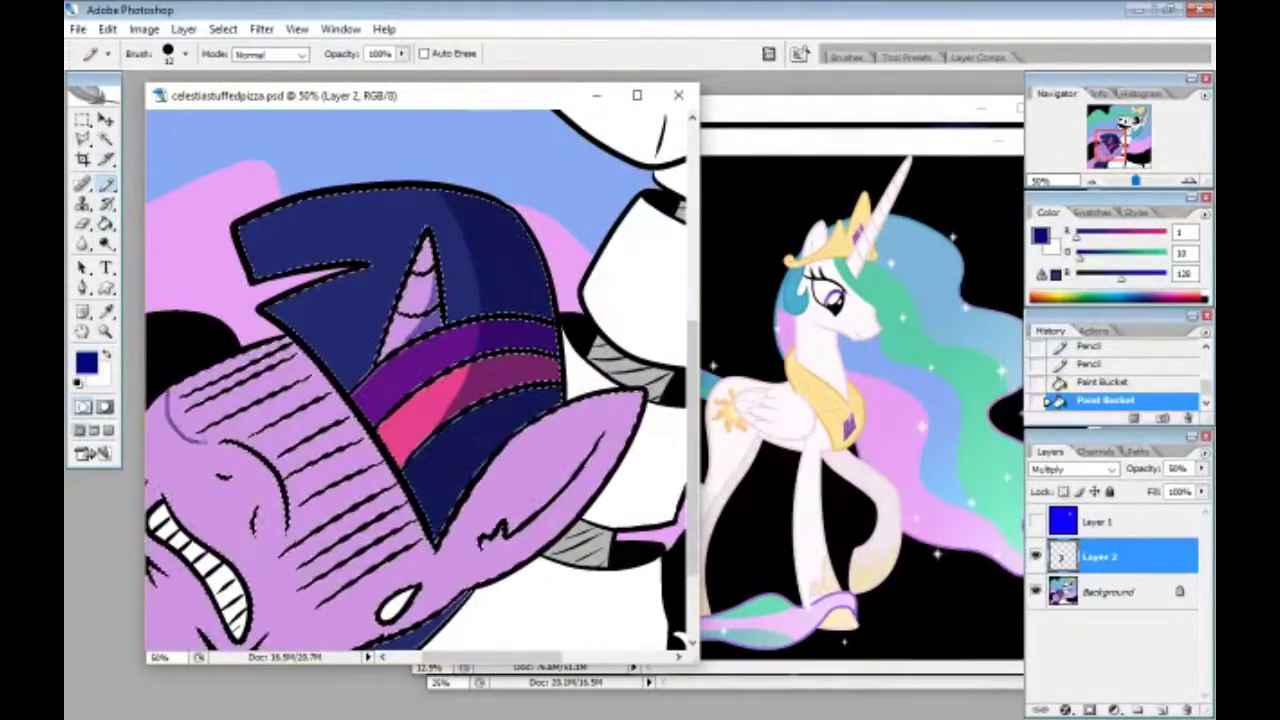
left_click_drag(258, 512, 257, 530)
left_click_drag(216, 475, 230, 478)
left_click_drag(287, 542, 324, 611)
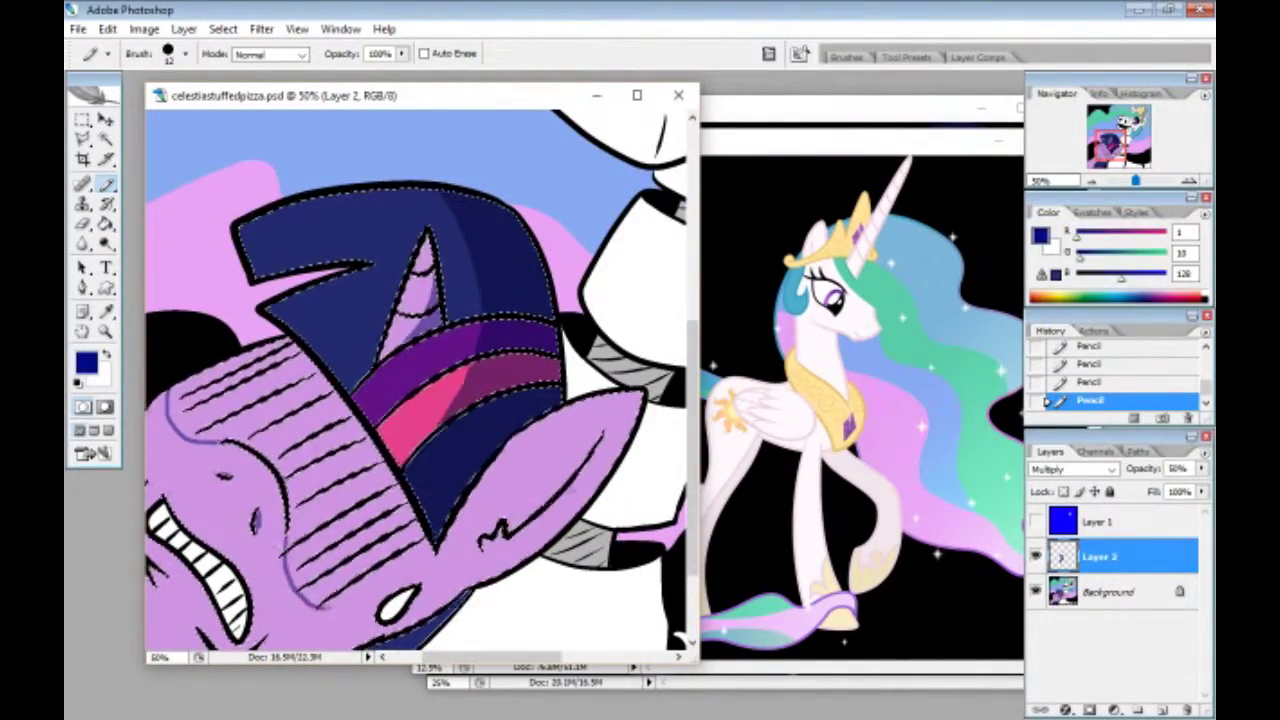
scroll(324, 600, "down", 3)
left_click_drag(315, 477, 262, 513)
Fill the shadow over the lower pony's ear, cheek and lined forehead.
left_click(107, 225)
left_click(508, 372)
left_click(398, 372)
left_click(370, 350)
left_click(335, 290)
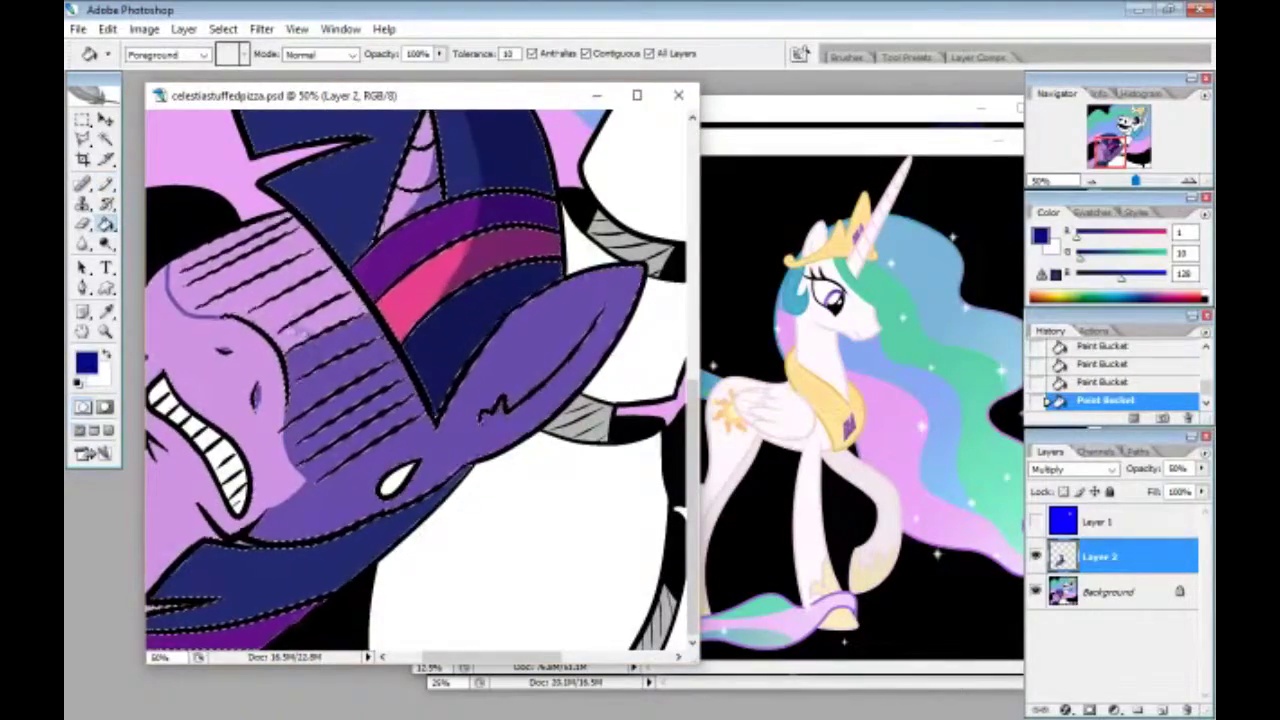
left_click(200, 270)
left_click(278, 219)
Outline a shadow along the underside of the lower pony's neck and fill it.
scroll(690, 545, "left", 3)
key("b")
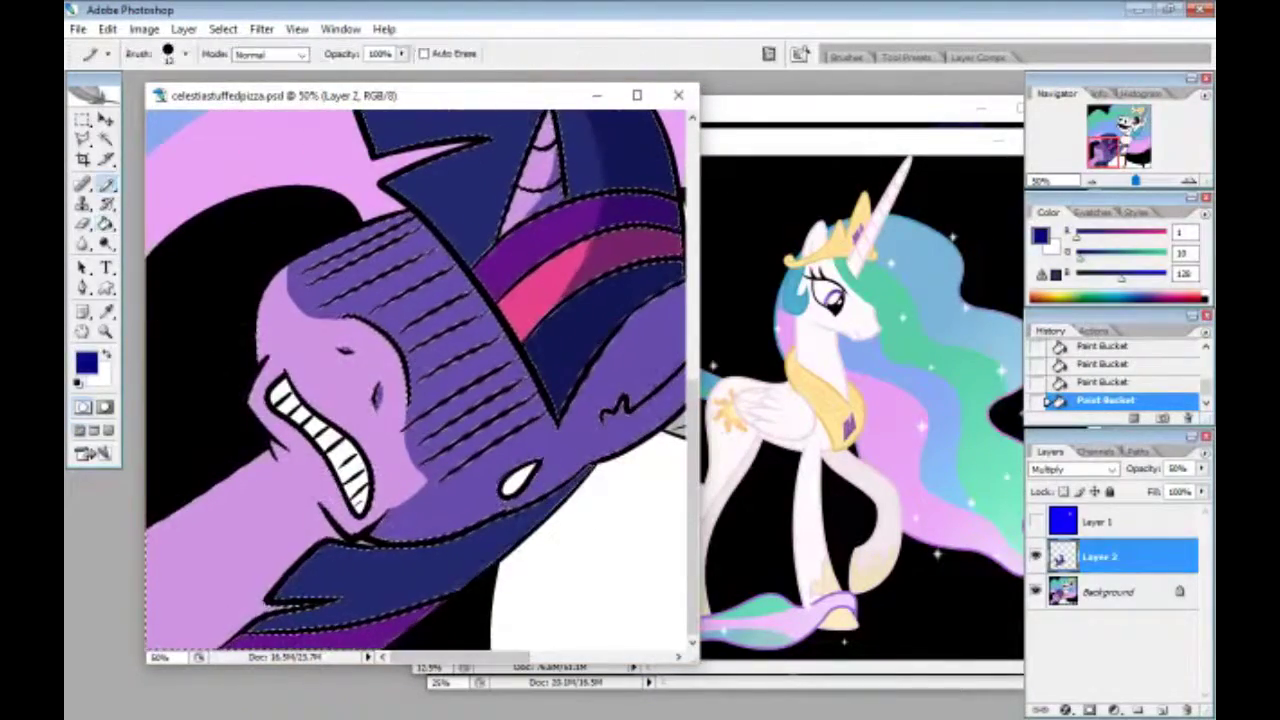
left_click_drag(210, 573, 149, 634)
left_click(107, 225)
left_click(235, 590)
Outline and fill shadows on the mane locks beneath the lower pony's head, and clear the selection.
left_click(107, 185)
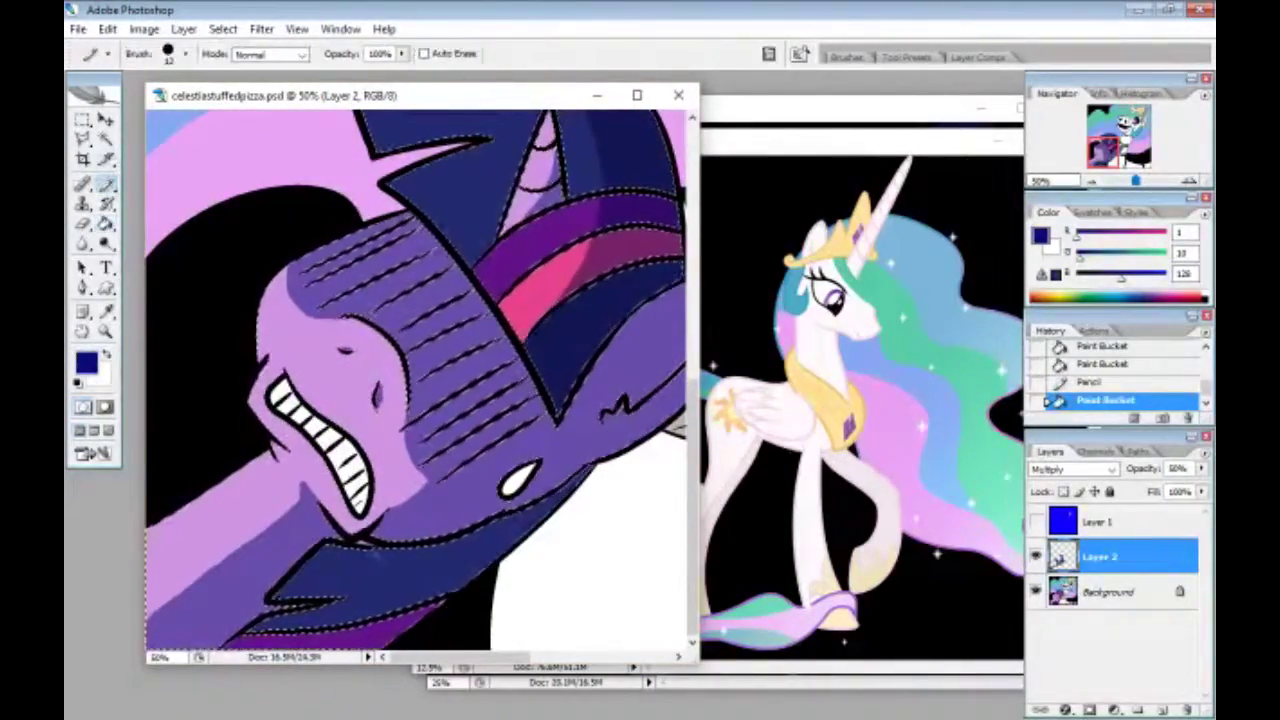
left_click_drag(535, 520, 375, 600)
left_click(107, 225)
left_click(413, 571)
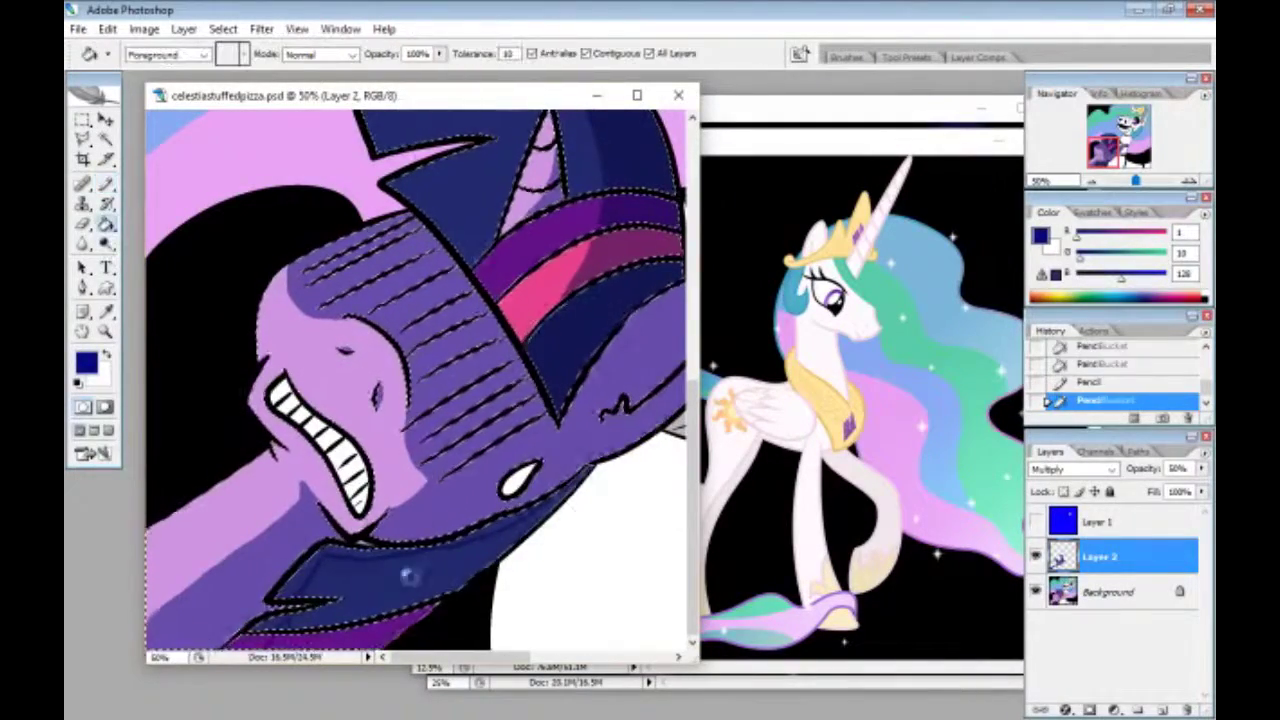
left_click(408, 578)
left_click(107, 185)
left_click(400, 580)
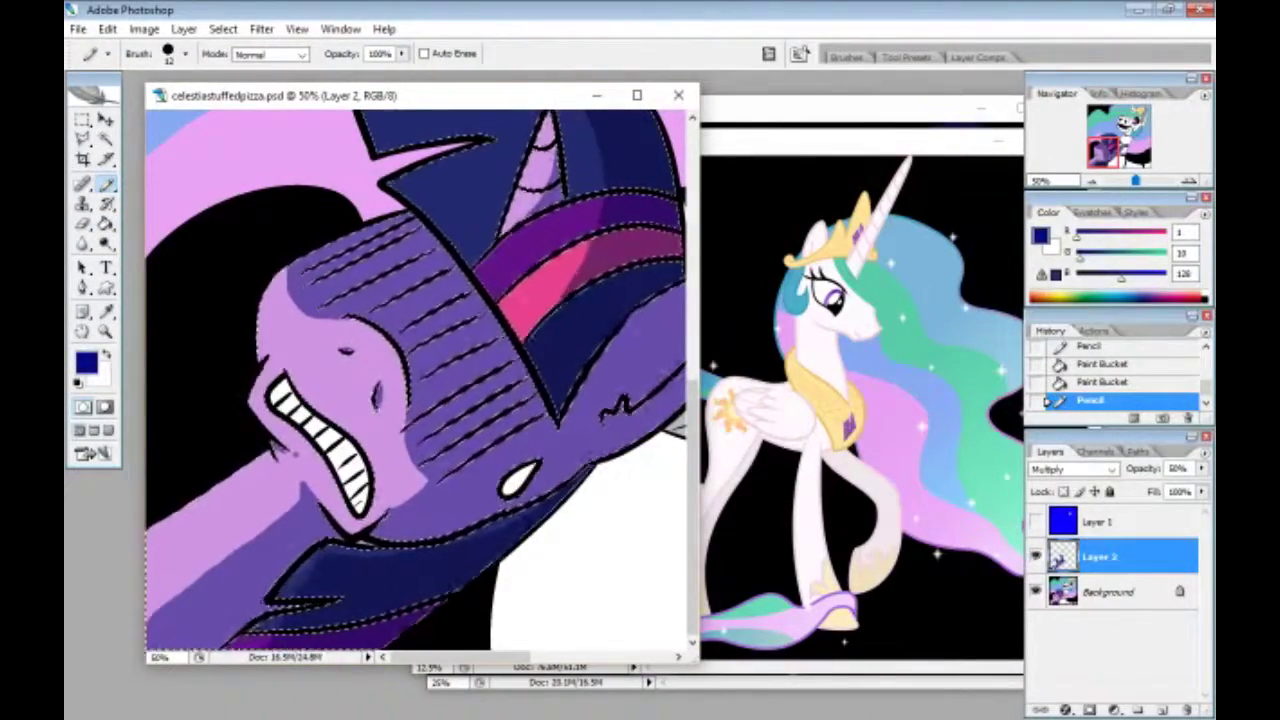
left_click(223, 30)
left_click(205, 64)
left_click(107, 225)
left_click(400, 617)
Select the upper pony's head, outline the shadow edge behind the muzzle, and fill the shaded face and jaw.
left_click_drag(465, 657, 556, 657)
left_click_drag(692, 510, 692, 282)
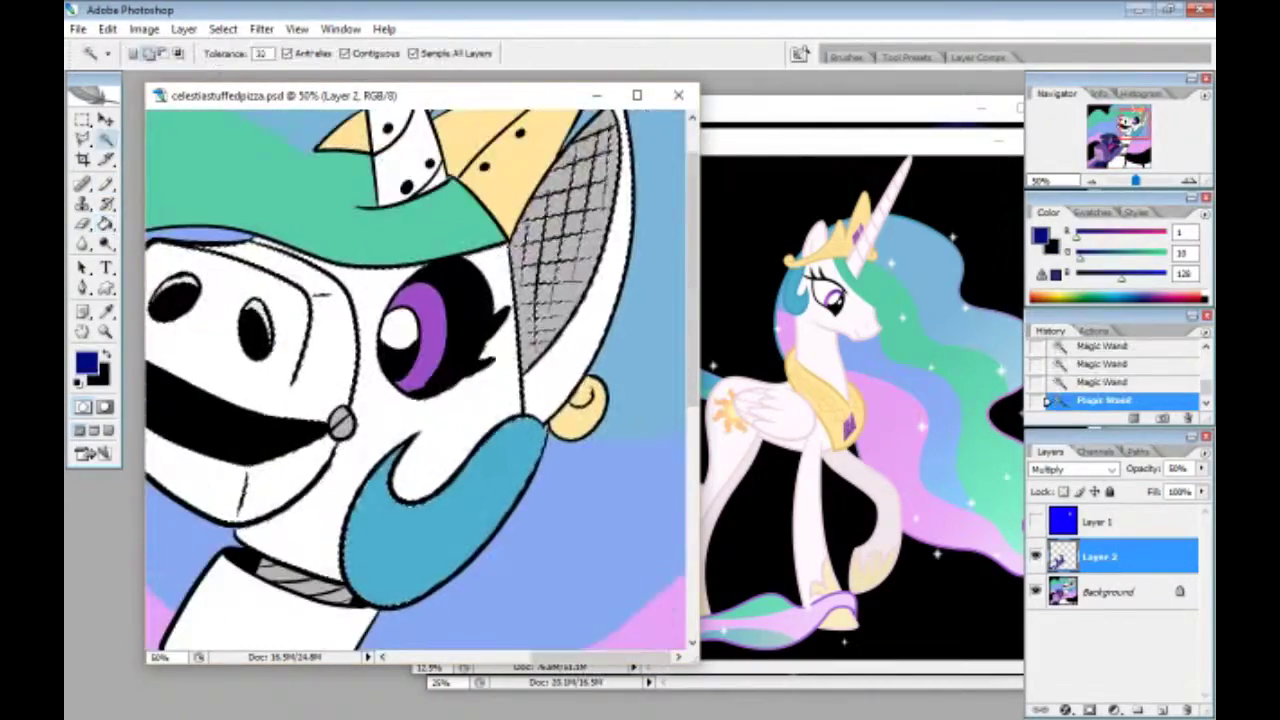
scroll(677, 368, "up", 2)
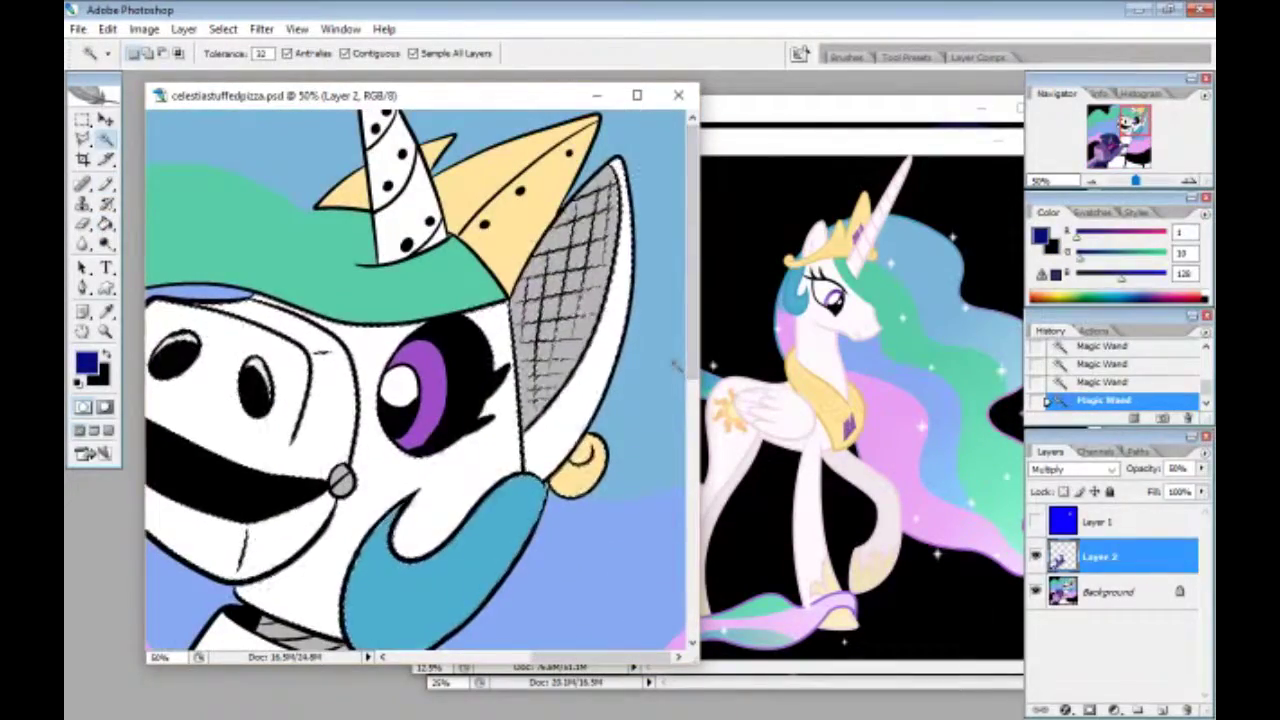
key("b")
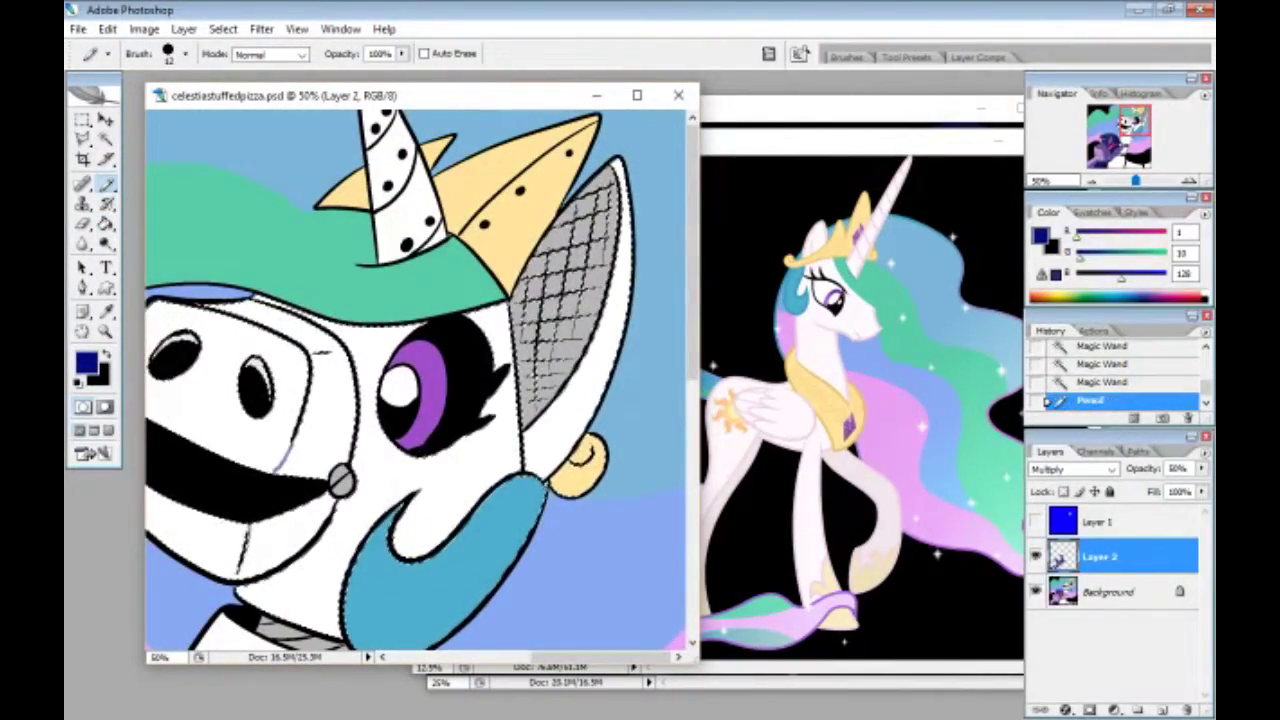
key("g")
left_click(458, 470)
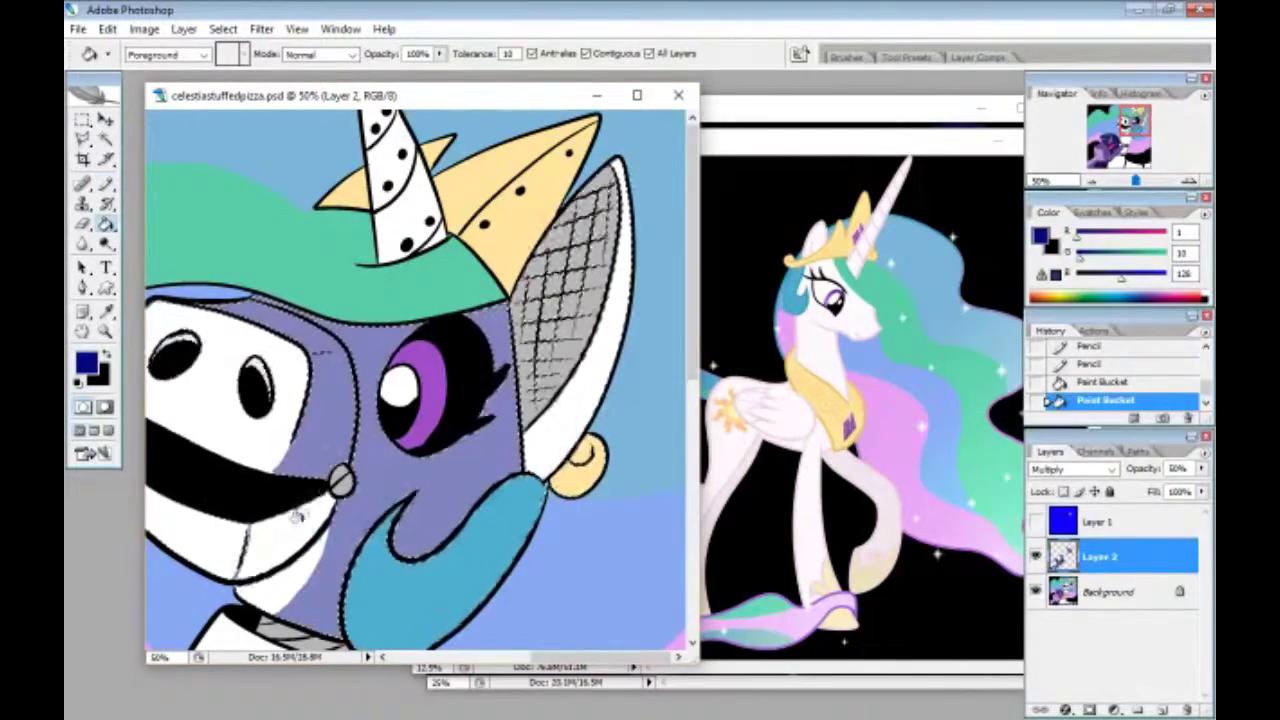
Set the shading layer's opacity to 30% and fill the shadows inside the upper pony's nostrils.
left_click(1201, 468)
left_click_drag(1158, 486, 1136, 486)
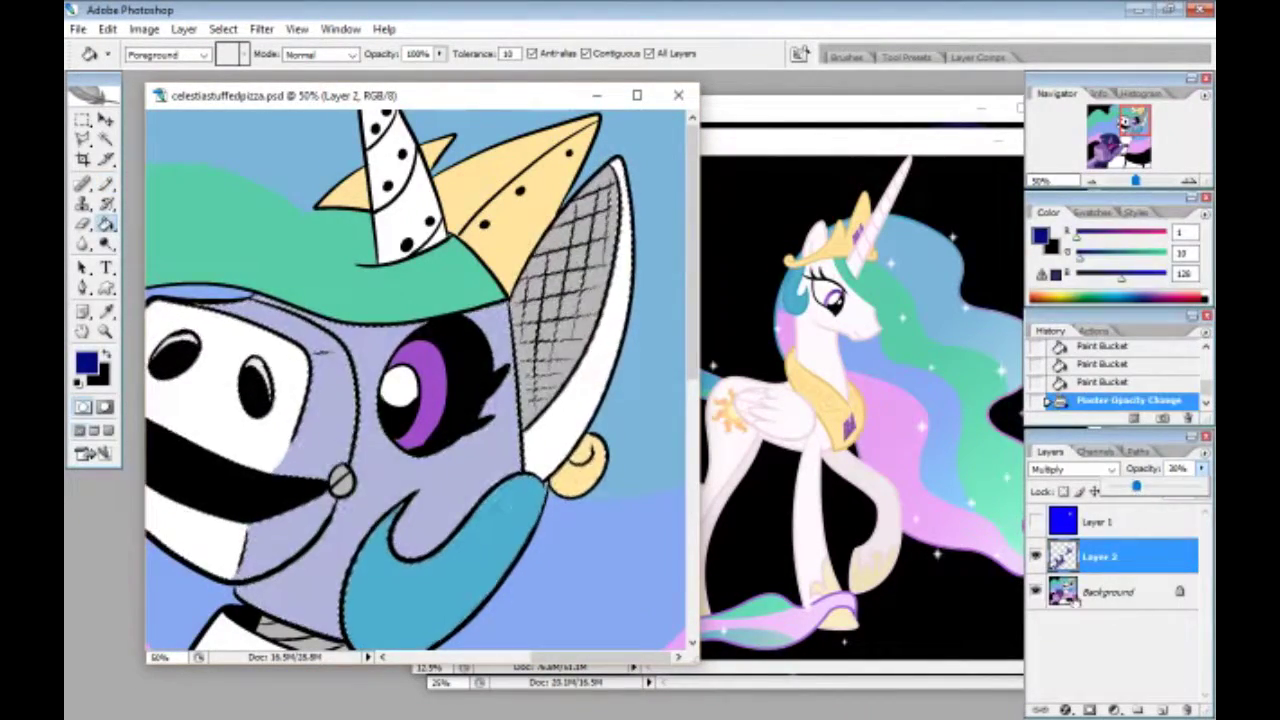
left_click(257, 364)
left_click(183, 346)
left_click(474, 98)
Shade the small crease above the upper pony's muzzle and fill the shadow inside the hatched ear.
key("b")
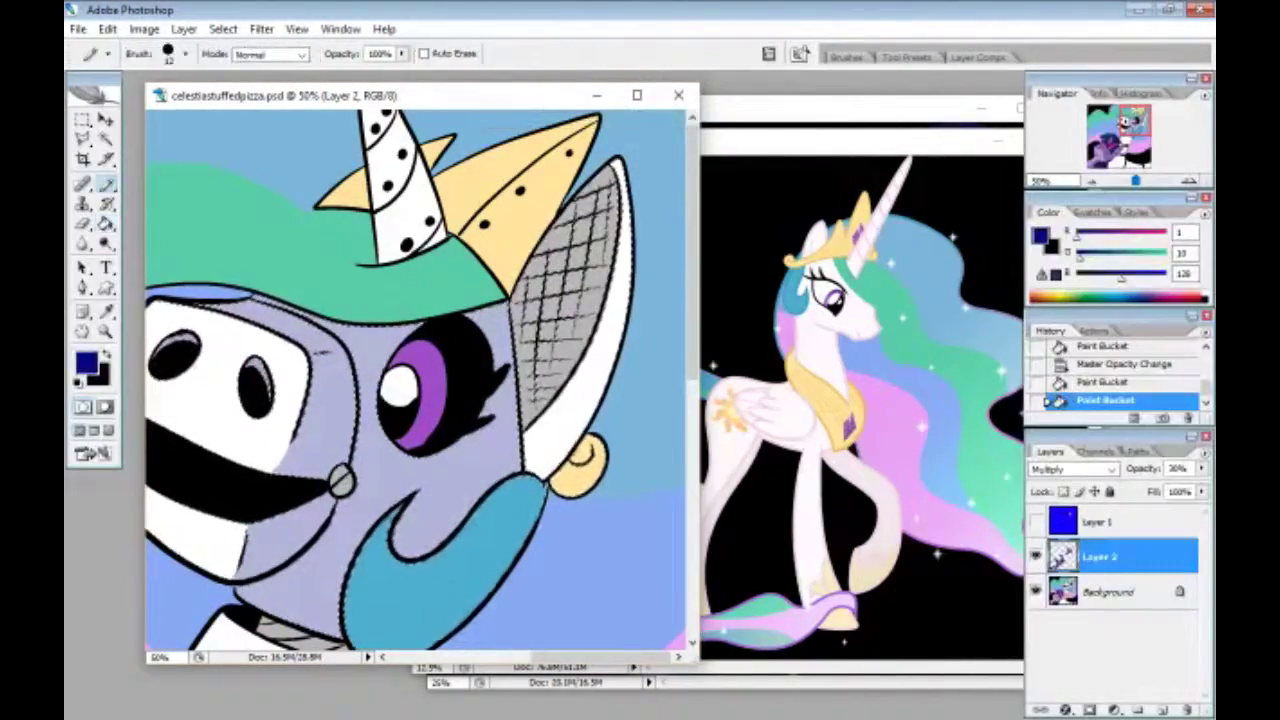
left_click_drag(314, 353, 330, 351)
left_click(320, 352)
left_click(107, 224)
left_click(597, 189)
left_click(611, 177)
left_click(609, 196)
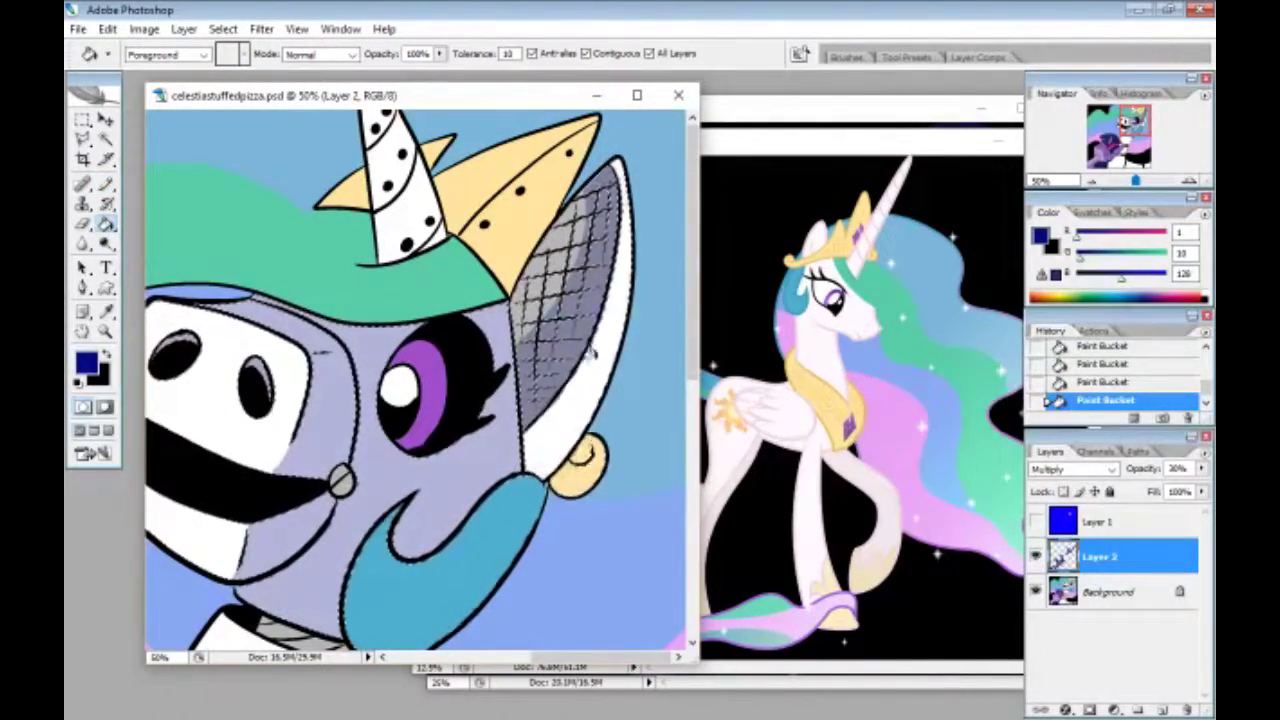
Outline a shadow inside the teal hair lock beside the upper pony's cheek and fill it.
key("b")
left_click_drag(388, 579, 440, 579)
left_click_drag(391, 578, 377, 545)
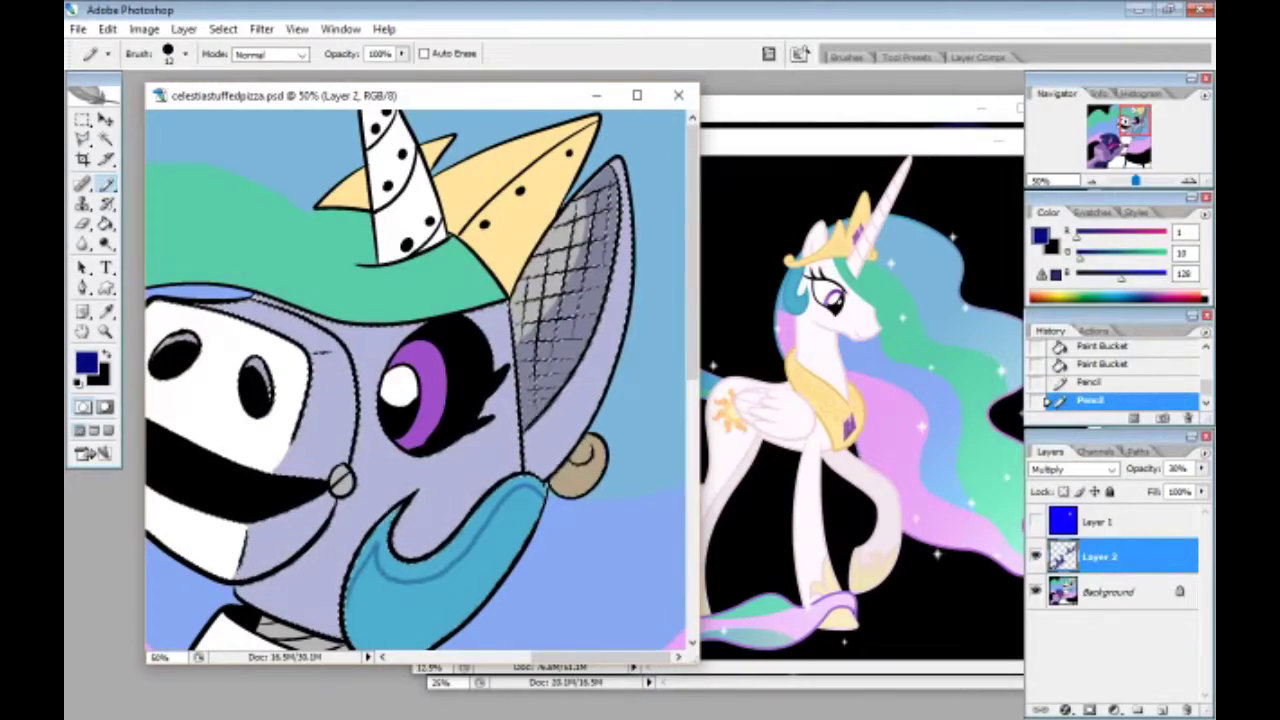
key("g")
left_click(418, 598)
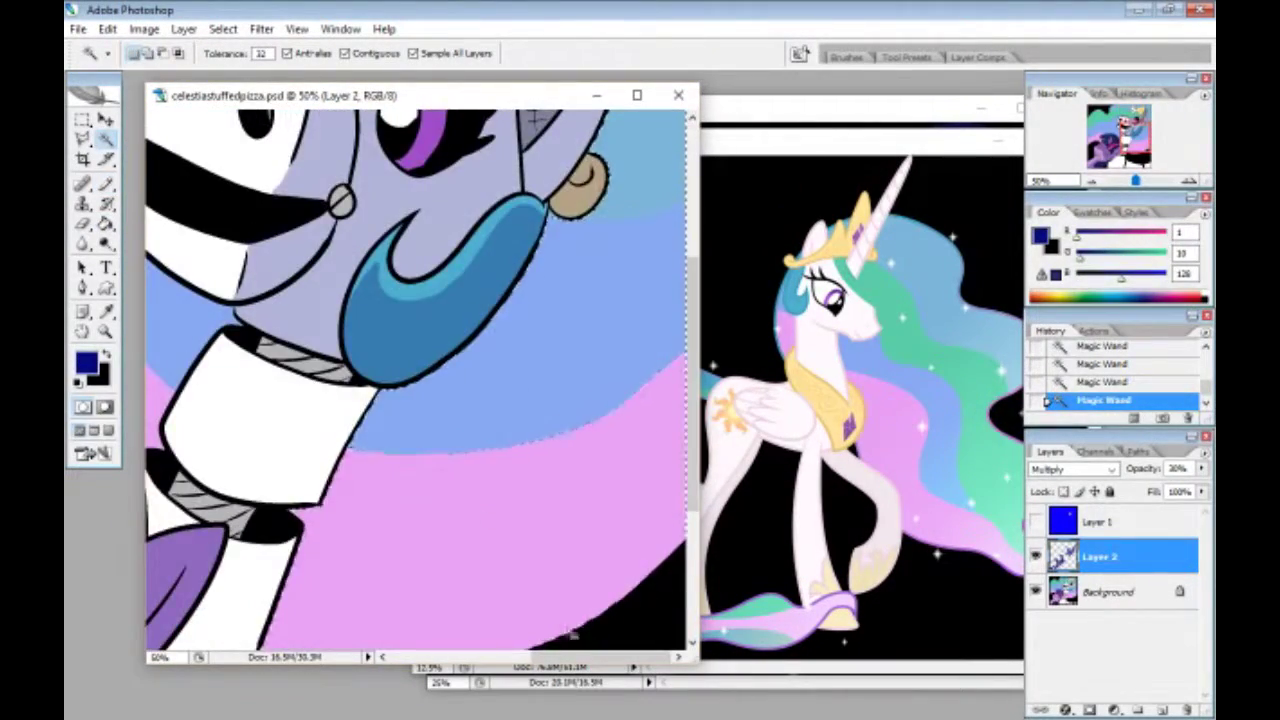
Extend the Magic Wand selection across the upper pony's neck, body, flowing mane, horn and crown.
left_click_drag(574, 657, 538, 657)
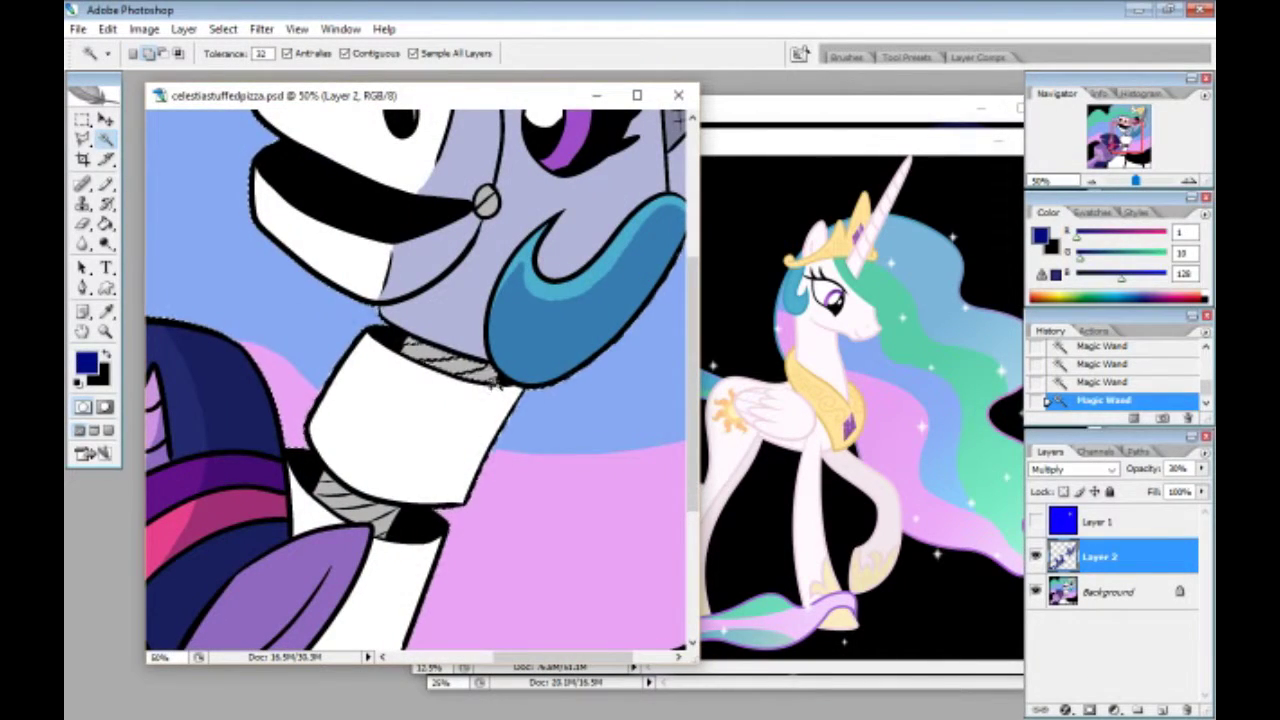
scroll(516, 530, "down", 4)
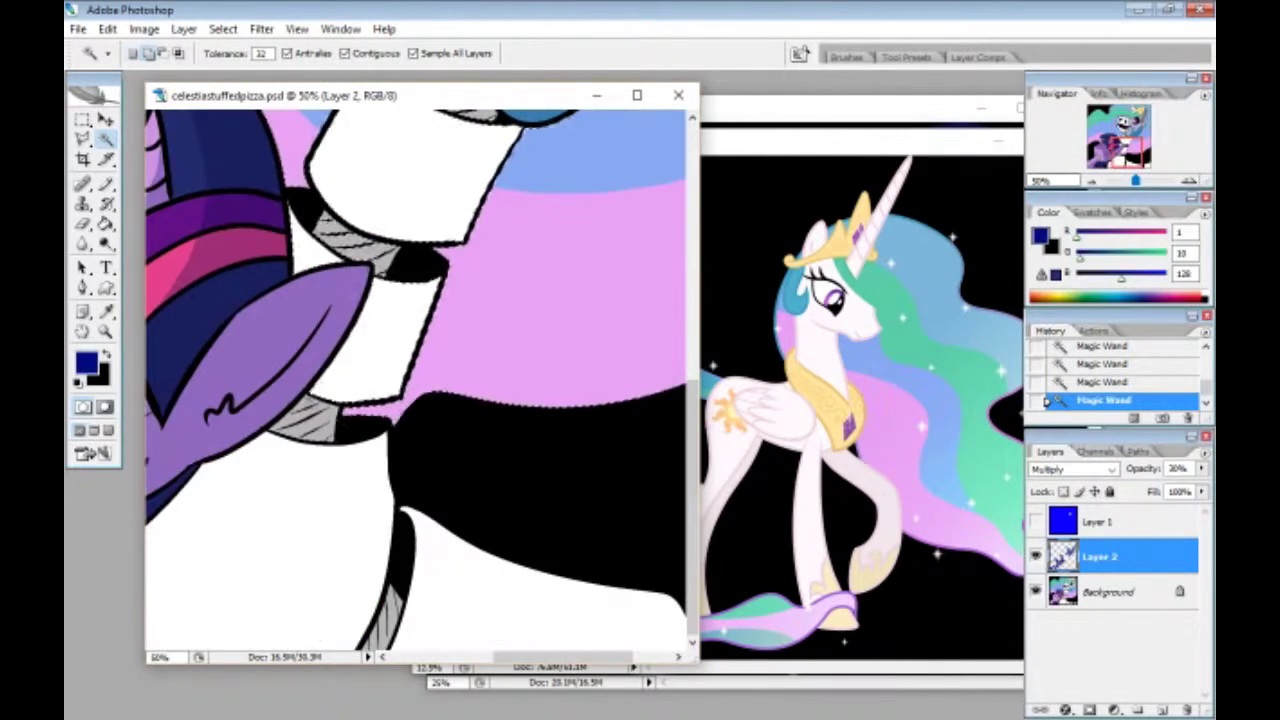
left_click_drag(540, 657, 606, 655)
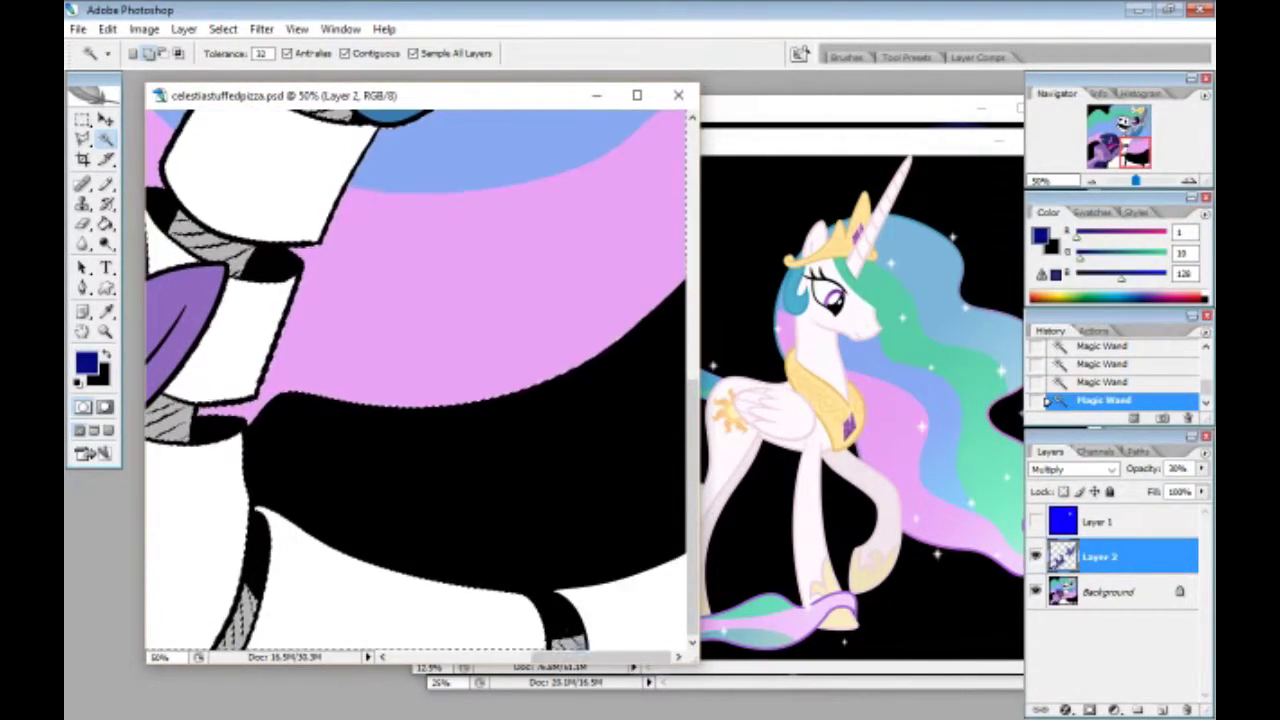
left_click_drag(692, 470, 717, 217)
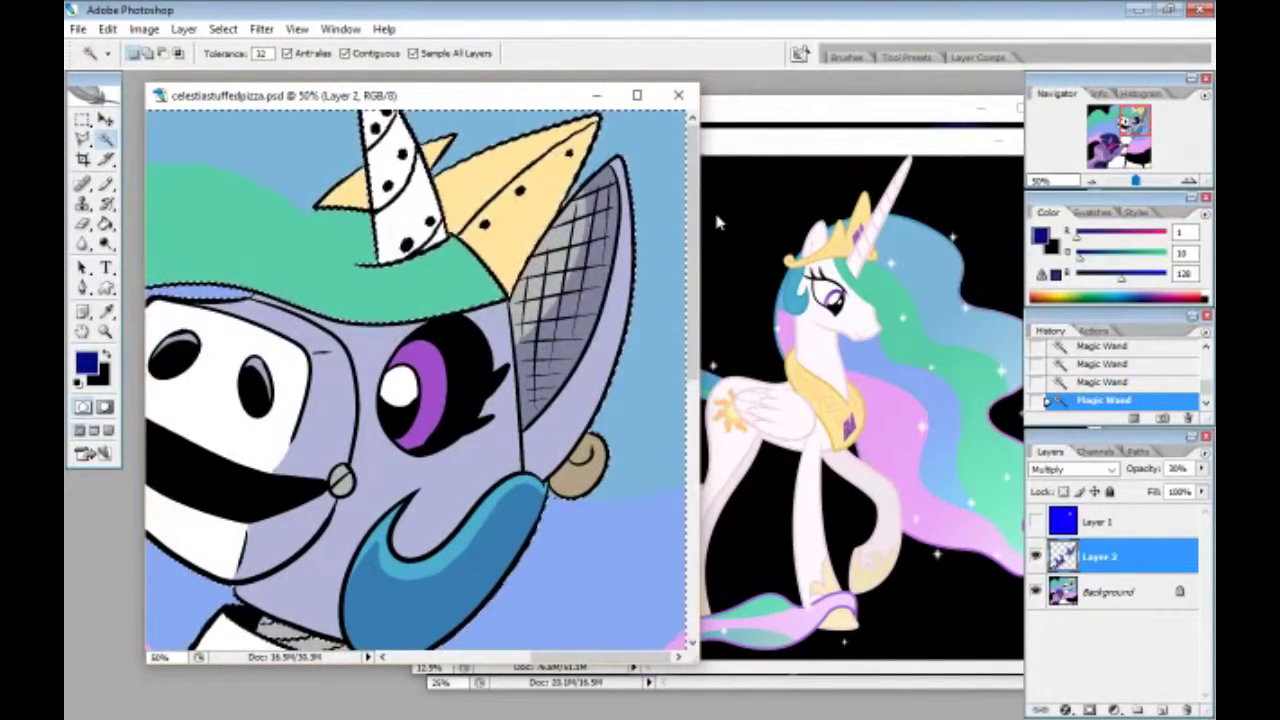
Shade the back side of the upper pony's horn and pencil the shadow edge across the crown.
key("b")
mouse_move(418, 160)
left_mouse_down()
mouse_move(441, 234)
mouse_move(426, 240)
left_mouse_up()
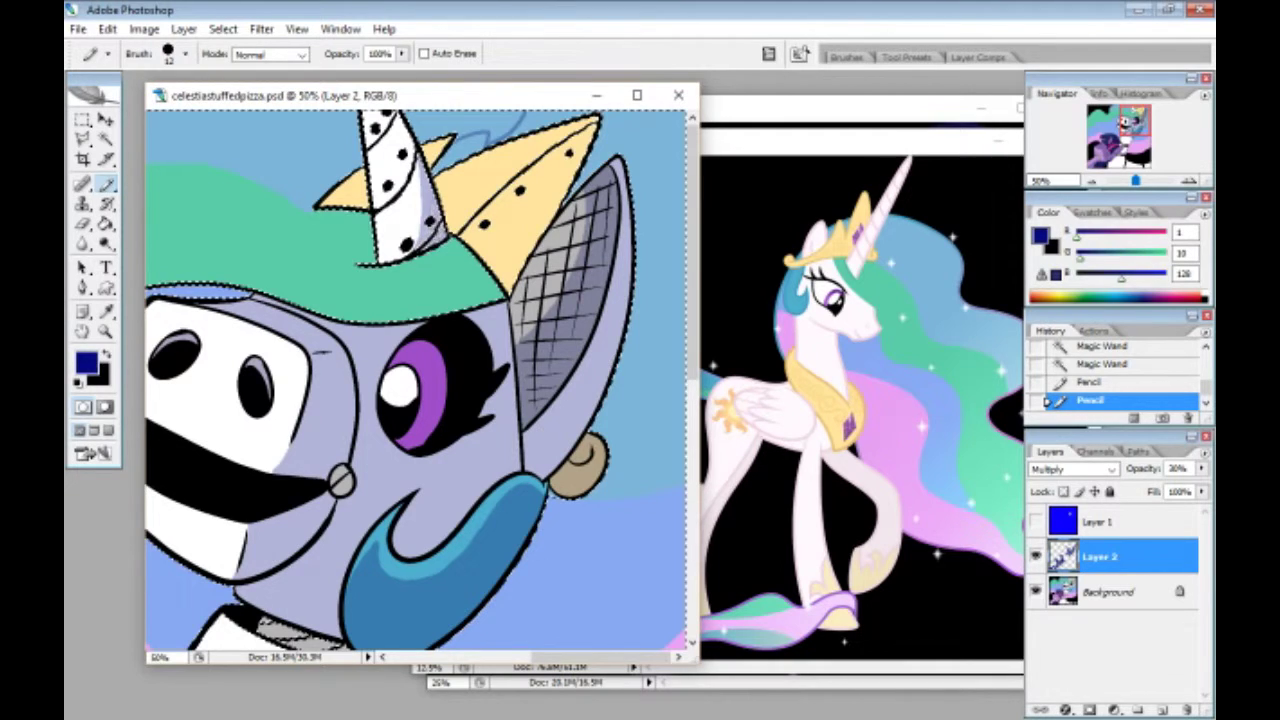
left_click_drag(529, 137, 448, 228)
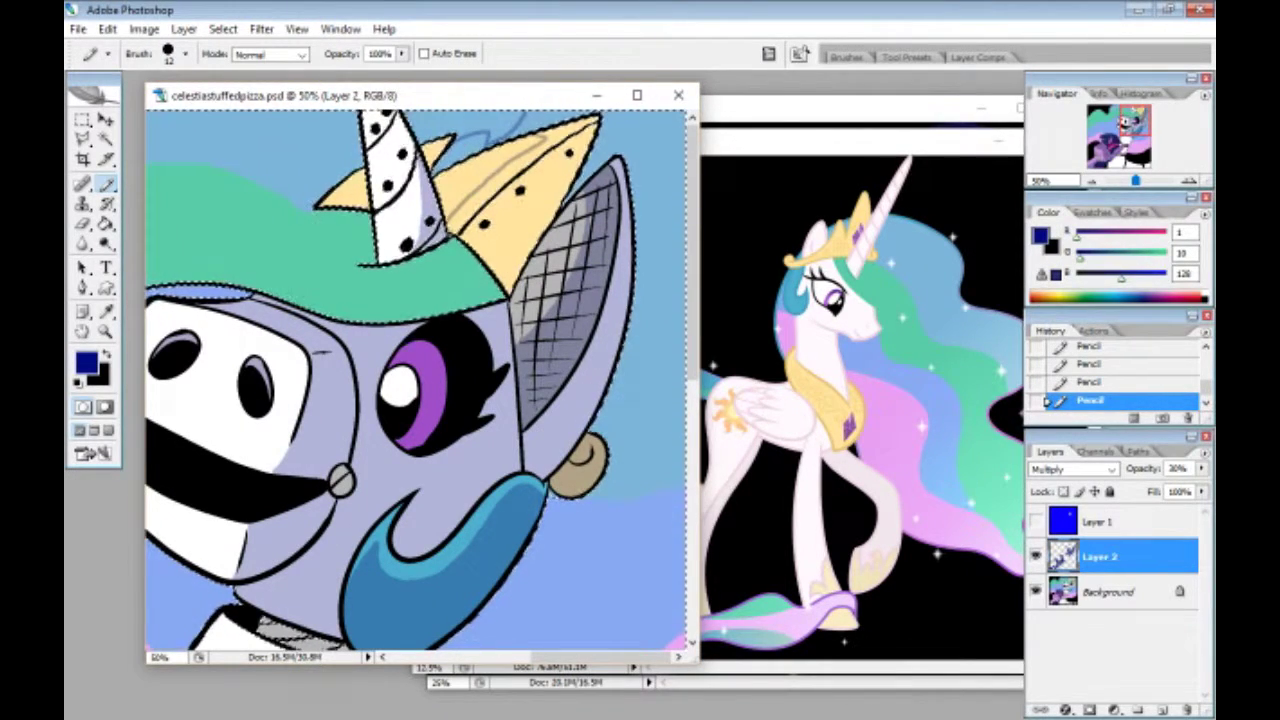
Pencil a wavy shadow edge across the green mane band and down through the blue band beside the muzzle.
left_click_drag(364, 220, 151, 186)
left_click_drag(600, 657, 506, 657)
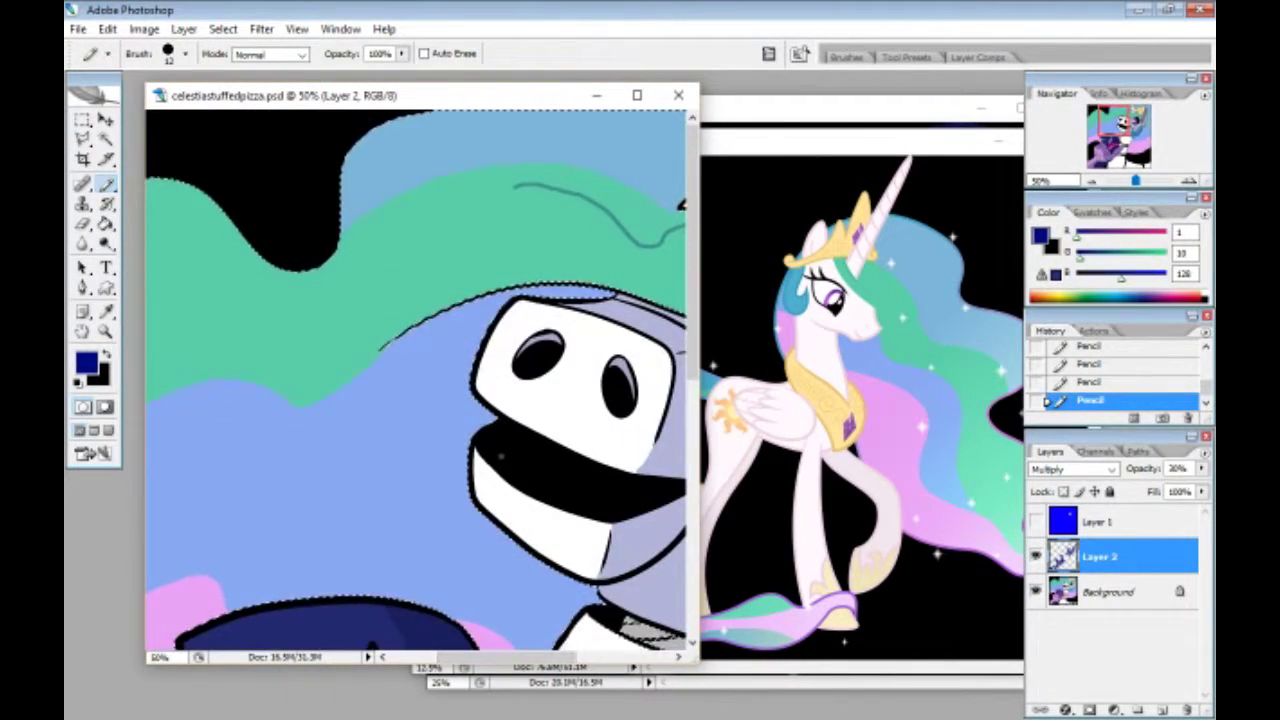
mouse_move(516, 184)
left_mouse_down()
mouse_move(398, 330)
mouse_move(376, 410)
mouse_move(420, 600)
left_mouse_up()
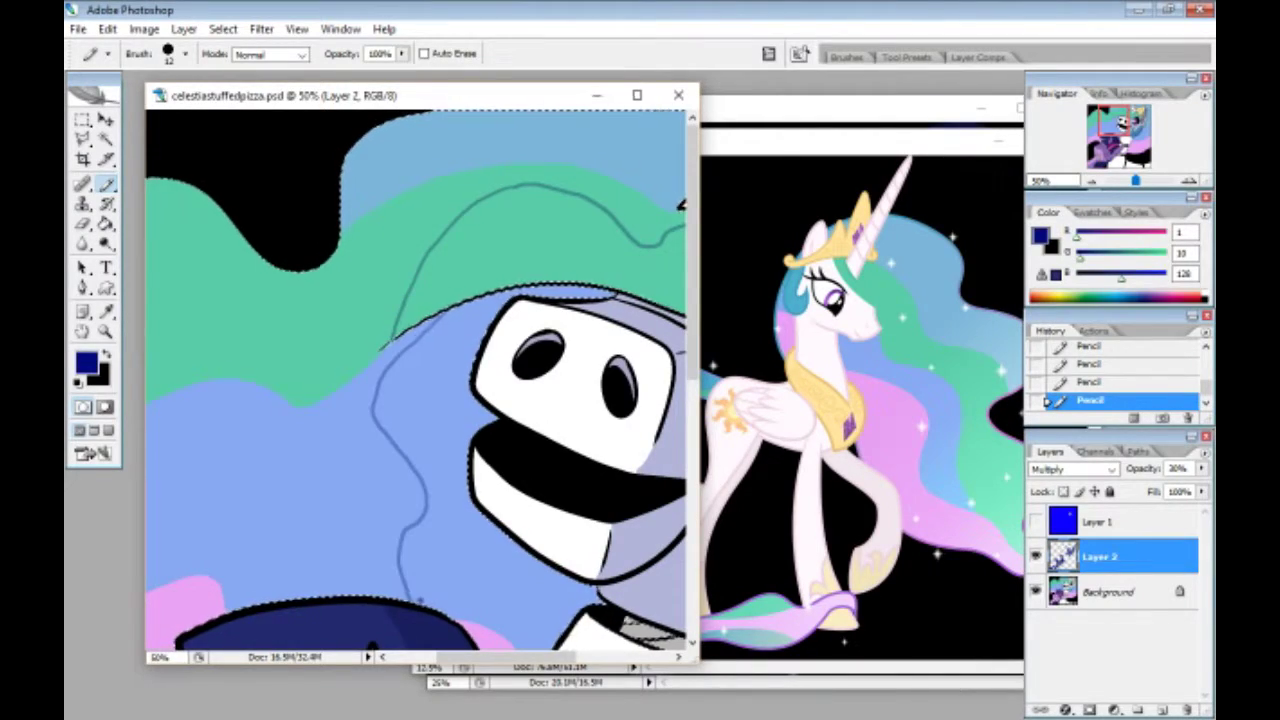
Fill the shadows on the upper pony's green and blue mane bands and on the crown.
left_click(106, 224)
left_click(540, 240)
left_click(457, 428)
left_click(590, 294)
left_click_drag(506, 657, 594, 657)
left_click(550, 215)
left_click(665, 250)
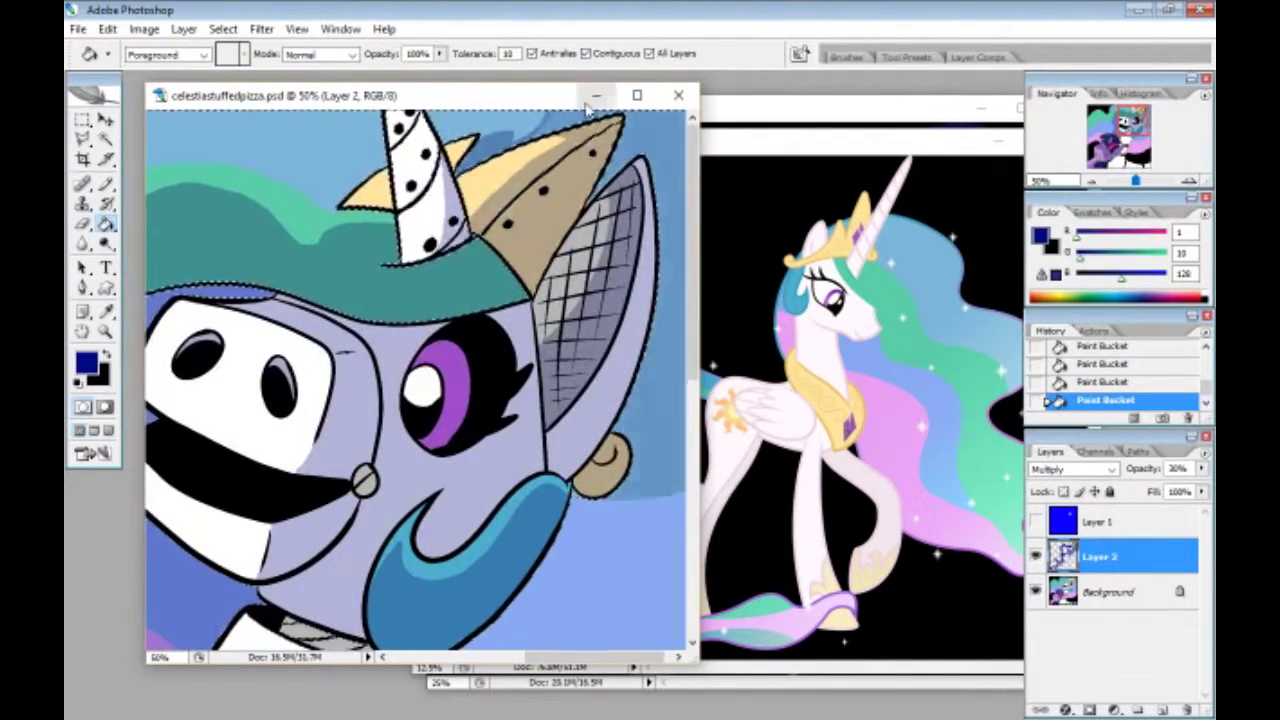
left_click(647, 140)
left_click(586, 537)
Touch up the shading near the crown and fill the pink mane band behind the neck with shadow.
key("b")
left_click(605, 168)
left_click_drag(692, 364, 692, 537)
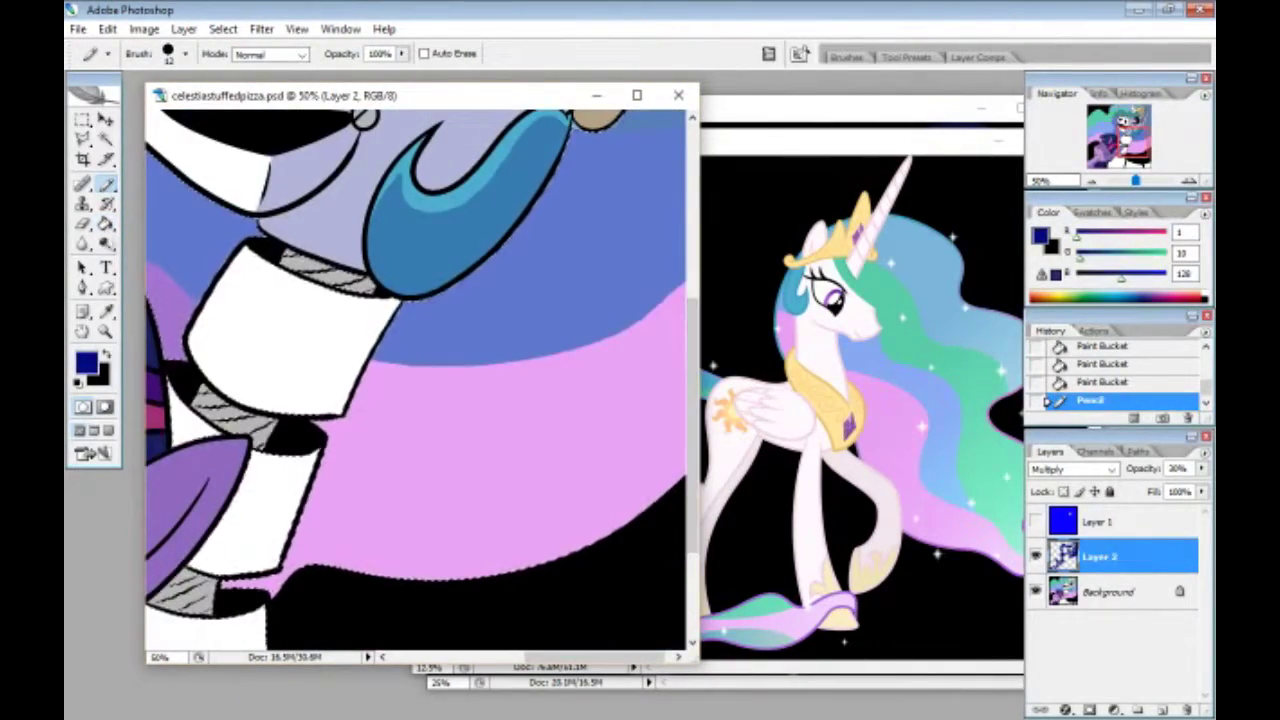
key("g")
left_click(530, 450)
Outline and fill shadows on the upper pony's two upper white neck segments and their hatched joints.
left_click_drag(594, 657, 567, 657)
key("b")
left_click_drag(396, 259, 474, 284)
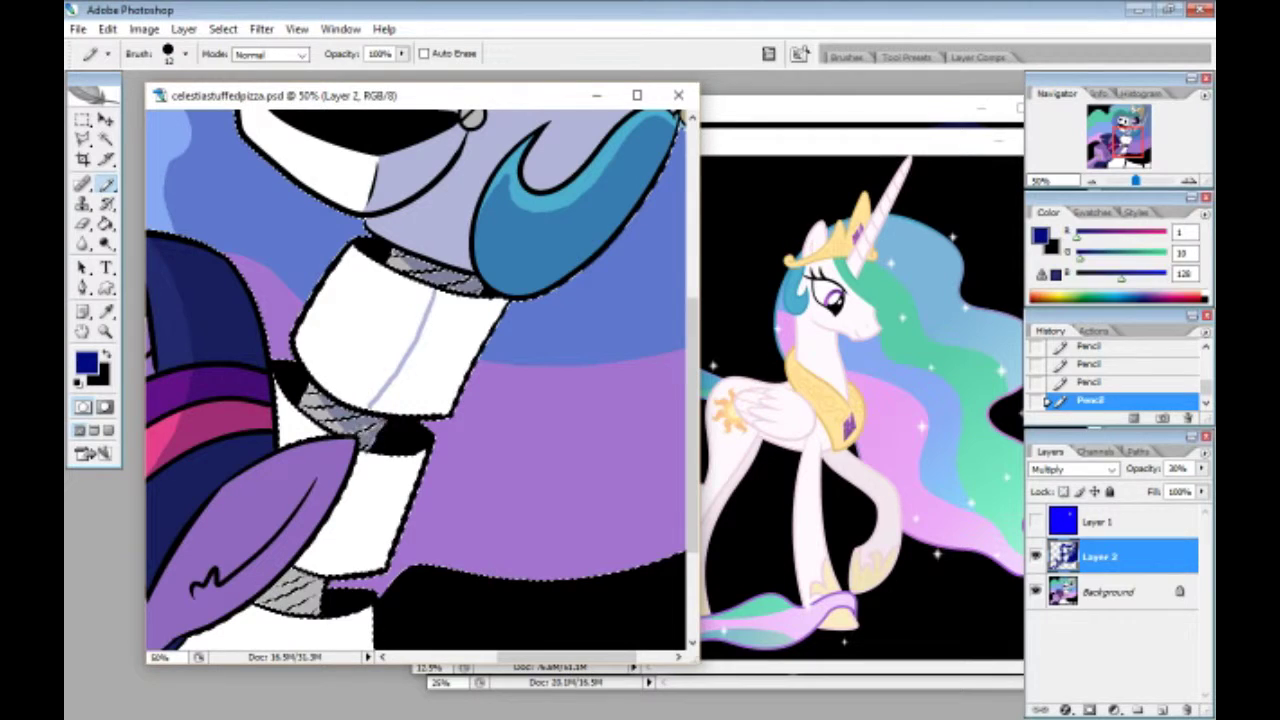
key("g")
left_click(437, 358)
left_click(377, 515)
Shade the hatched neck joint just above the upper pony's chest.
left_click_drag(691, 380, 691, 454)
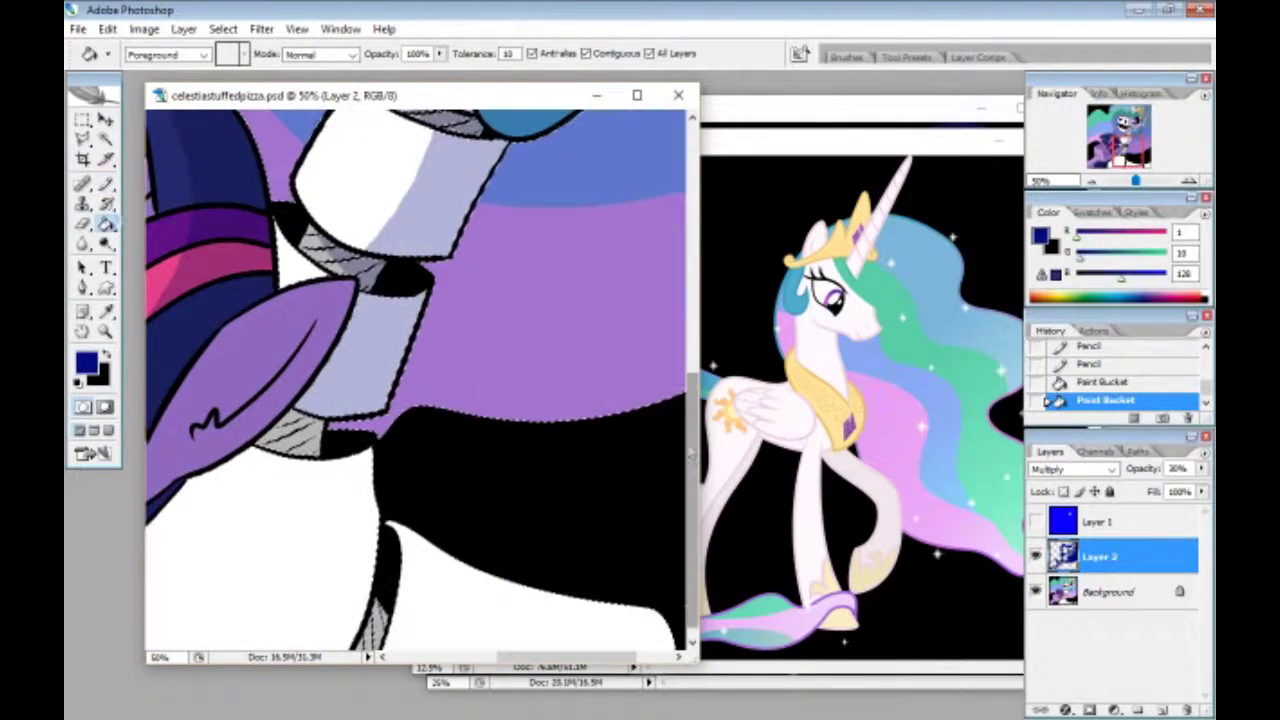
key("b")
key("g")
left_click(297, 438)
left_click_drag(691, 405, 691, 430)
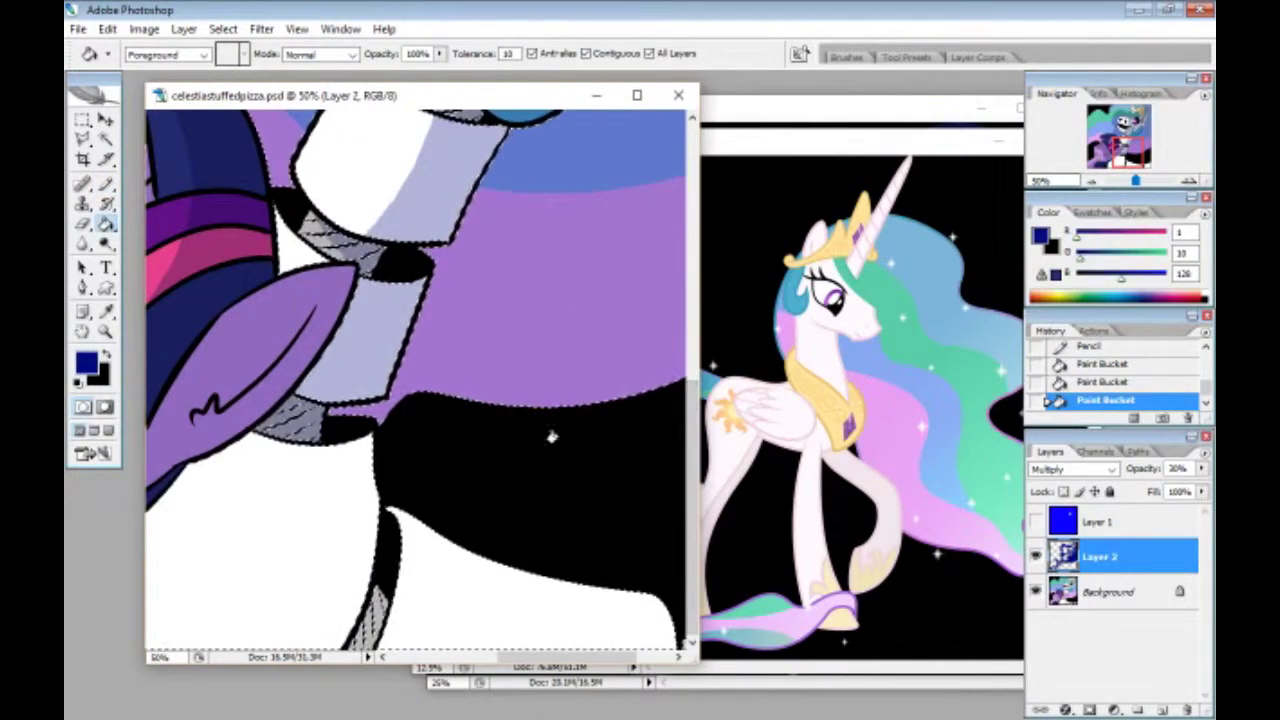
Outline the shadow edges on the upper pony's white chest and fill the areas along both sides.
key("b")
mouse_move(270, 448)
left_mouse_down()
mouse_move(155, 650)
mouse_move(329, 650)
left_mouse_up()
key("g")
left_click(190, 500)
left_click(345, 535)
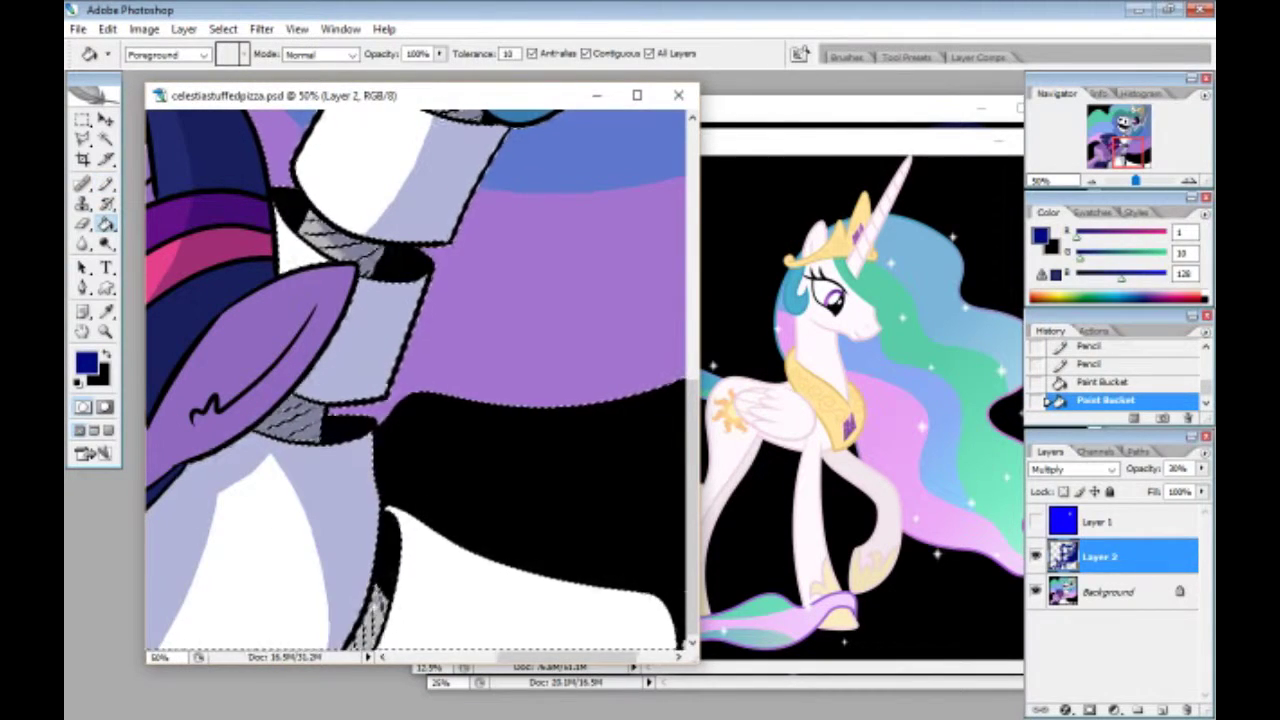
Shade the hatched joint beside the upper pony's chest, then outline the white body shadow behind it and fill its upper area.
left_click(378, 603)
left_click(367, 632)
left_click(107, 184)
left_click_drag(400, 583, 456, 650)
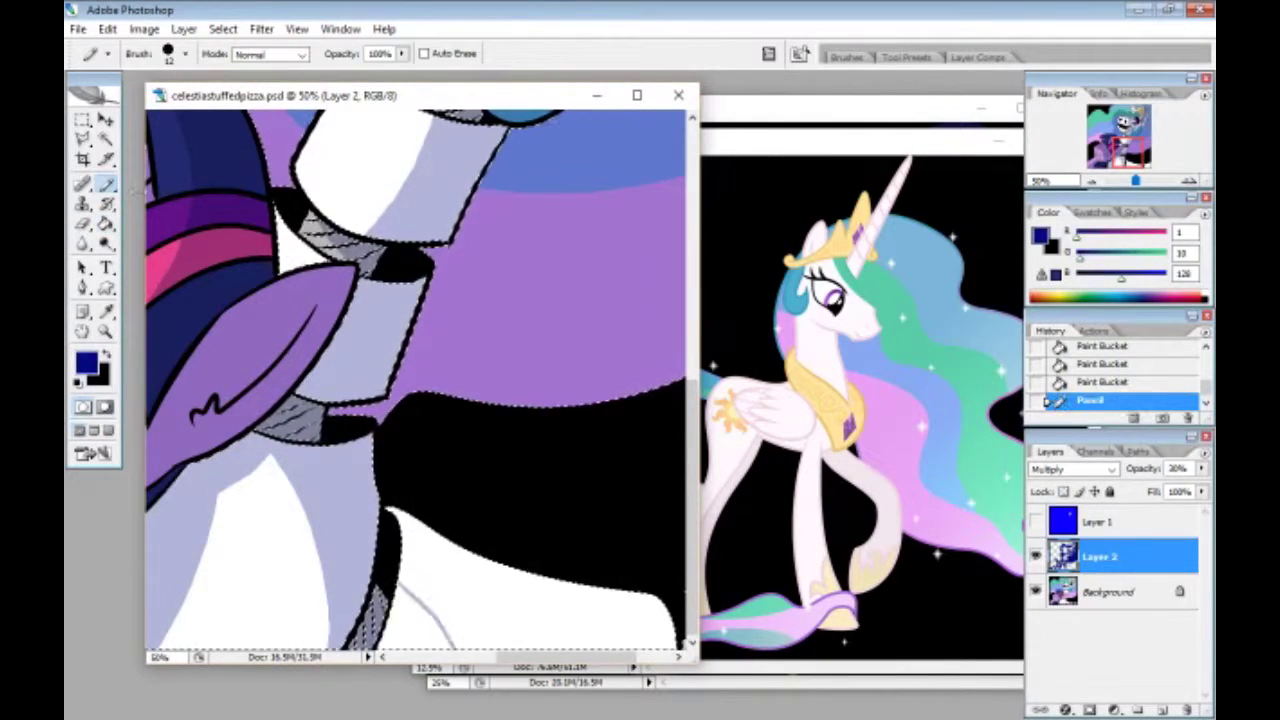
left_click(107, 224)
left_click(480, 596)
Shade the rear hatched joint on the upper pony's body and fill the remaining white area beyond it with shadow.
left_click_drag(598, 657, 634, 655)
left_click(574, 645)
left_click(563, 645)
left_click(107, 184)
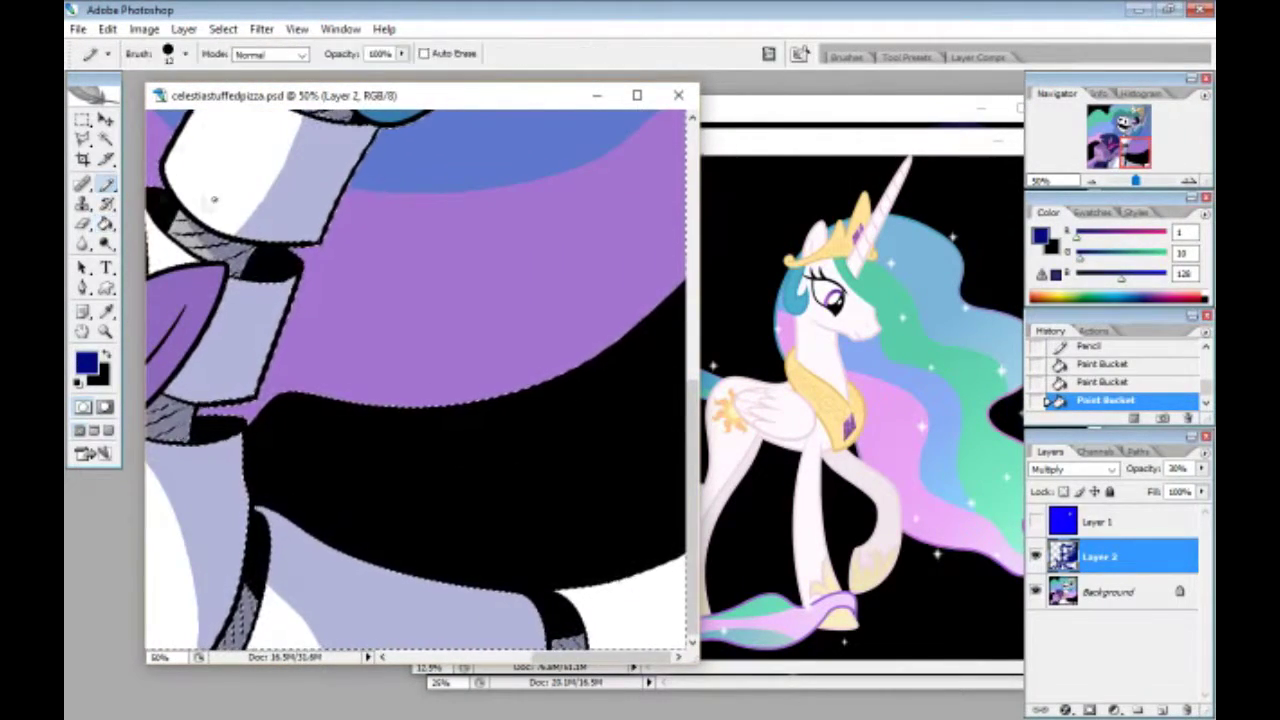
key("g")
left_click(628, 605)
key("ctrl+minus")
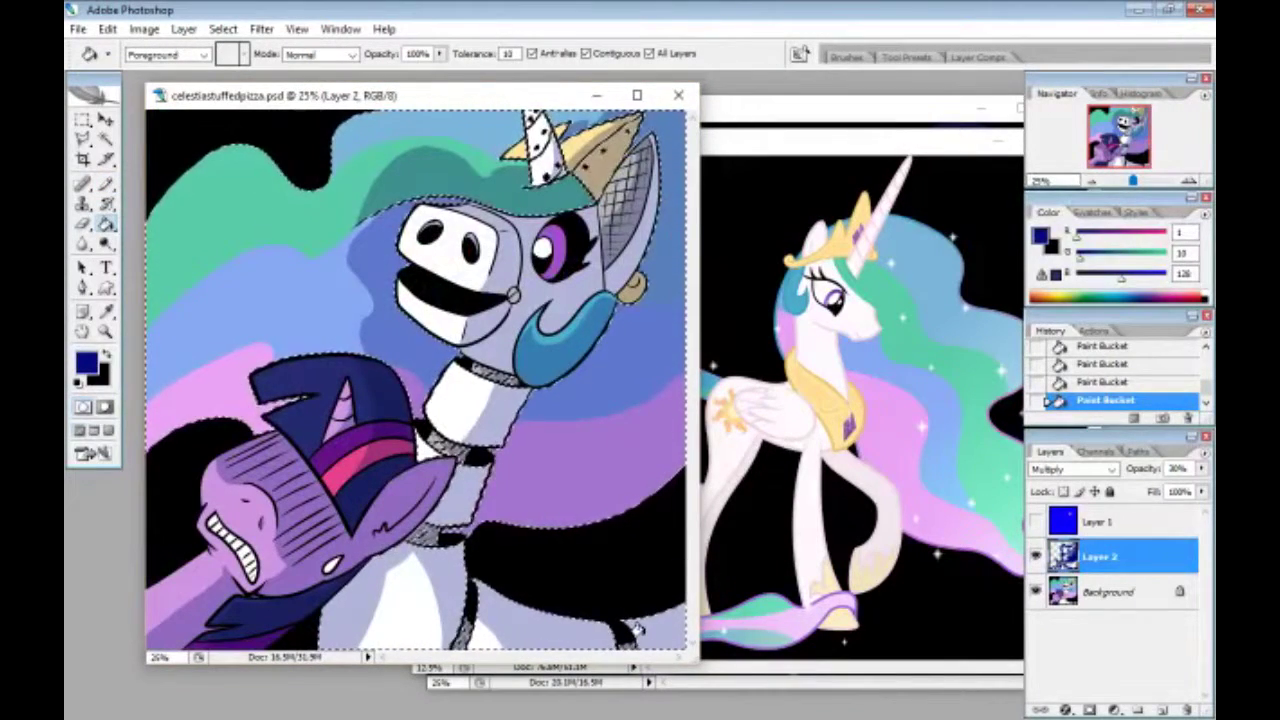
Deselect, show the blue tint on Layer 1, and erase it around the upper pony's eye to create a glow.
key("ctrl+d")
left_click(1035, 521)
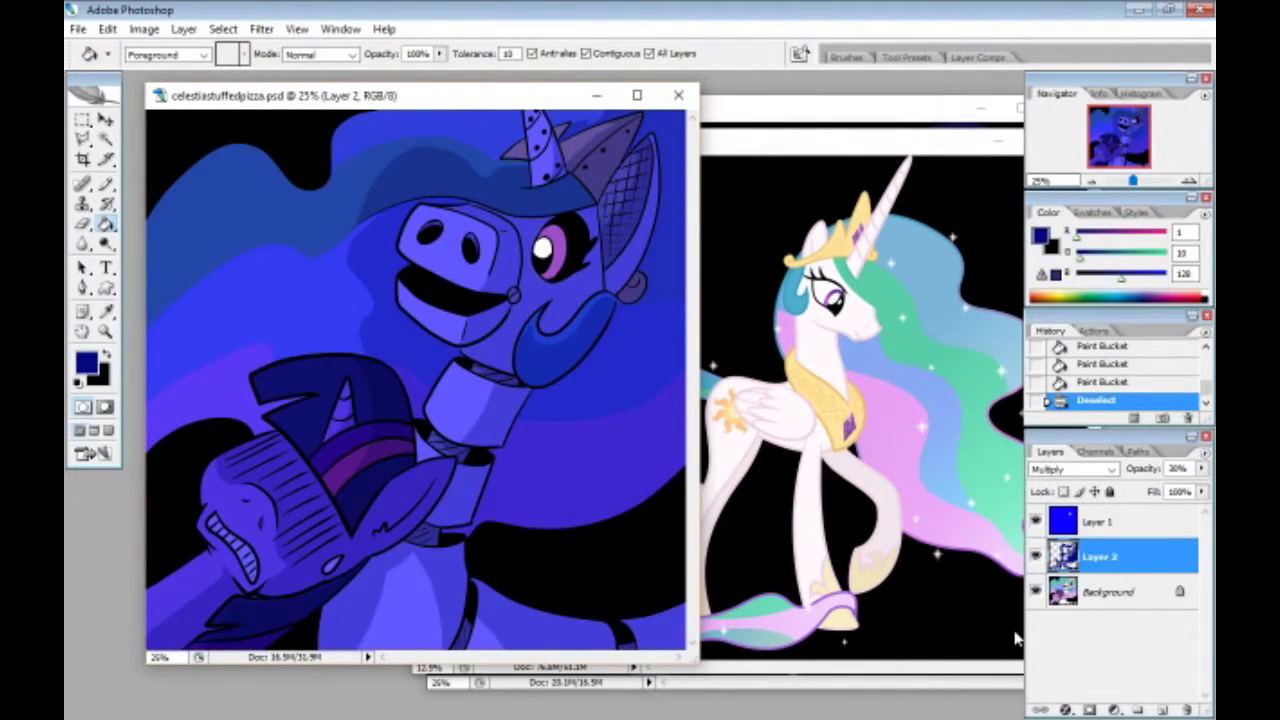
left_click(1098, 521)
key("e")
left_click_drag(540, 230, 548, 240)
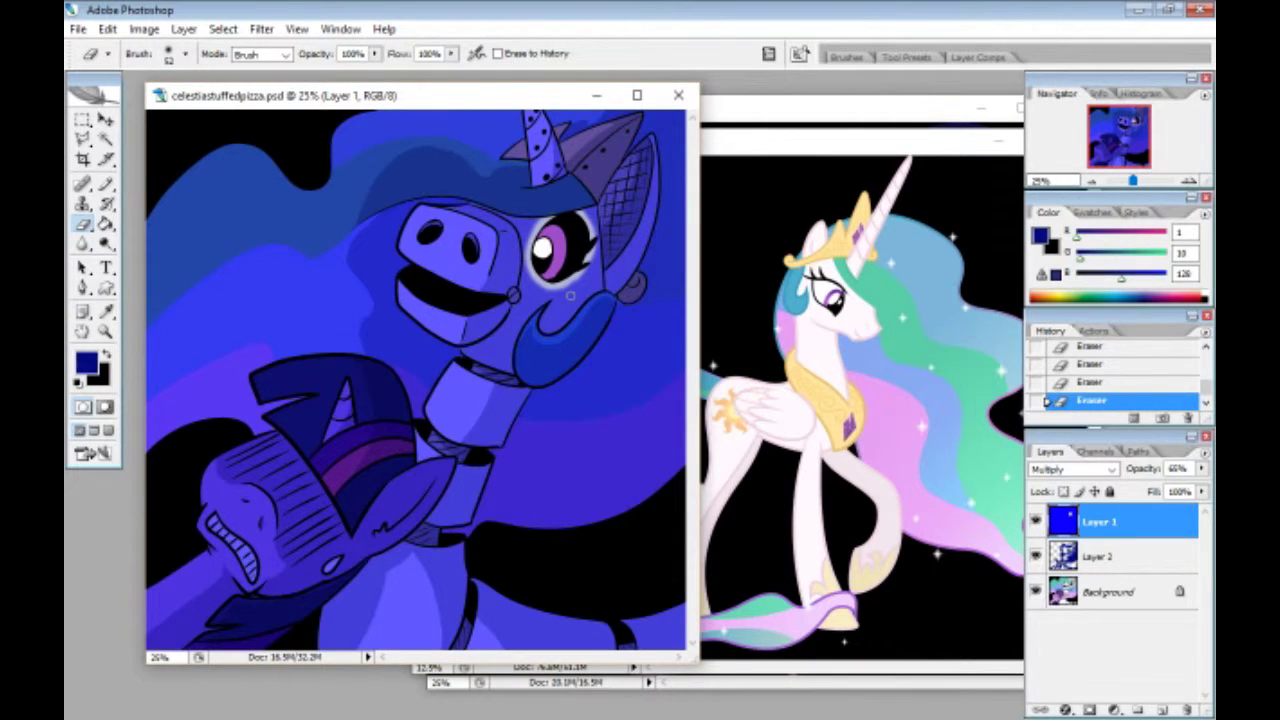
On a new layer, create a white-filled elliptical speech bubble above the lower pony, with a pointed tail toward the upper pony's mouth.
left_click(1157, 710)
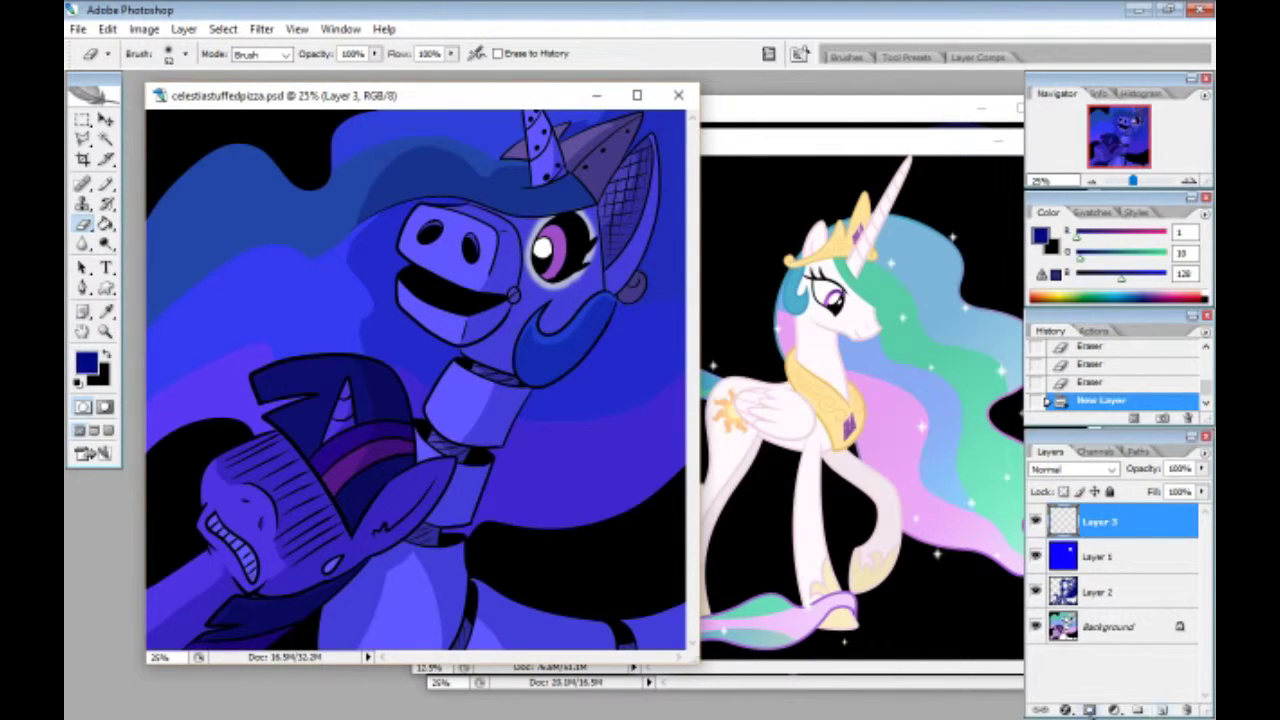
key("m")
key("Tab")
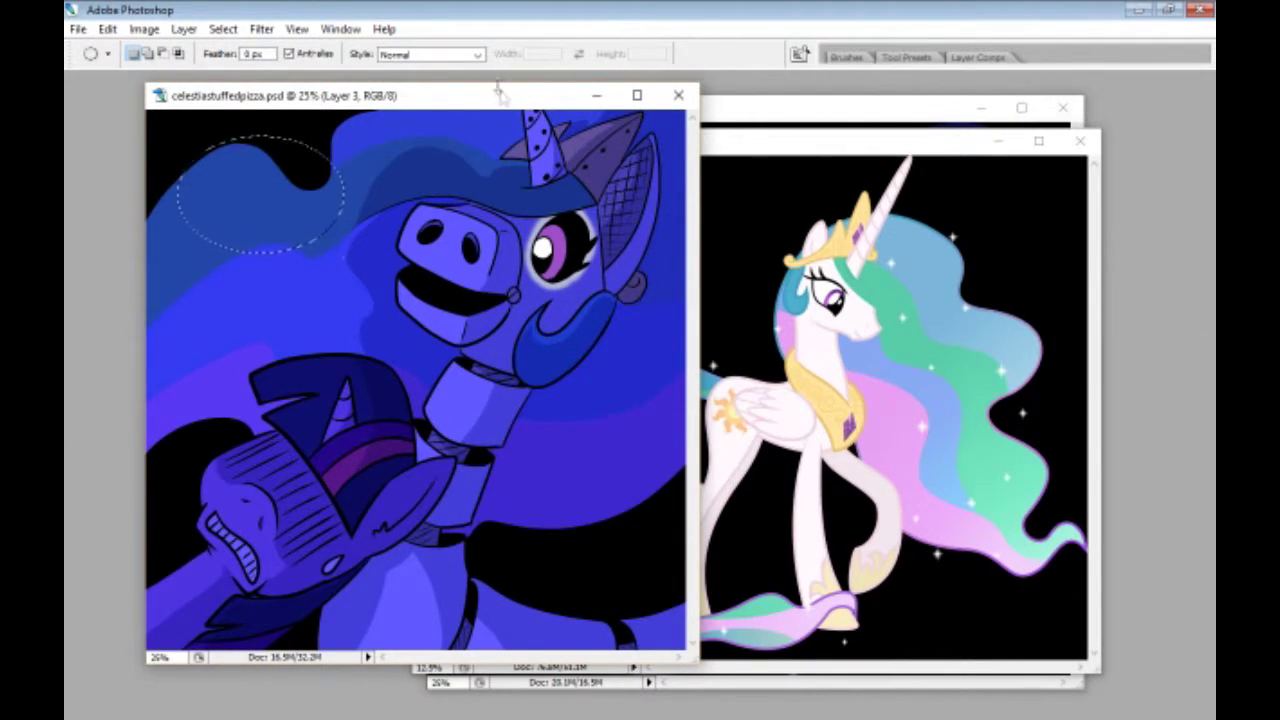
key("Tab")
key("l")
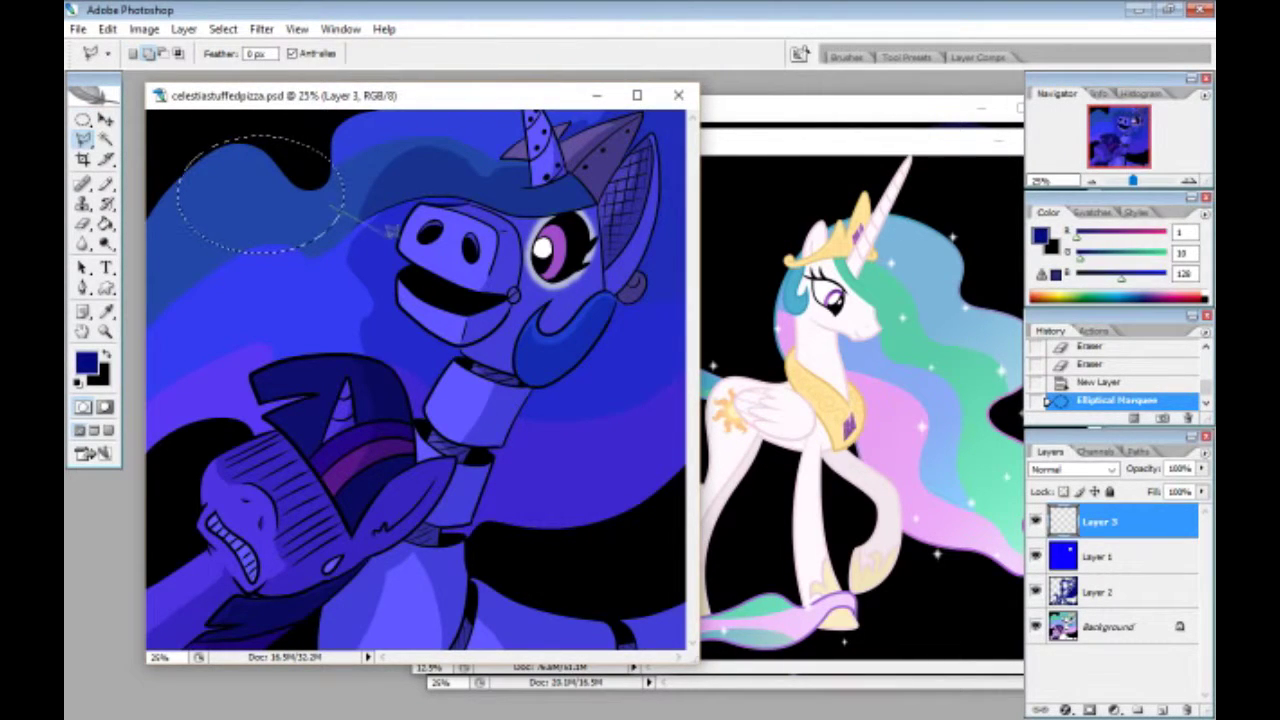
left_click(335, 240)
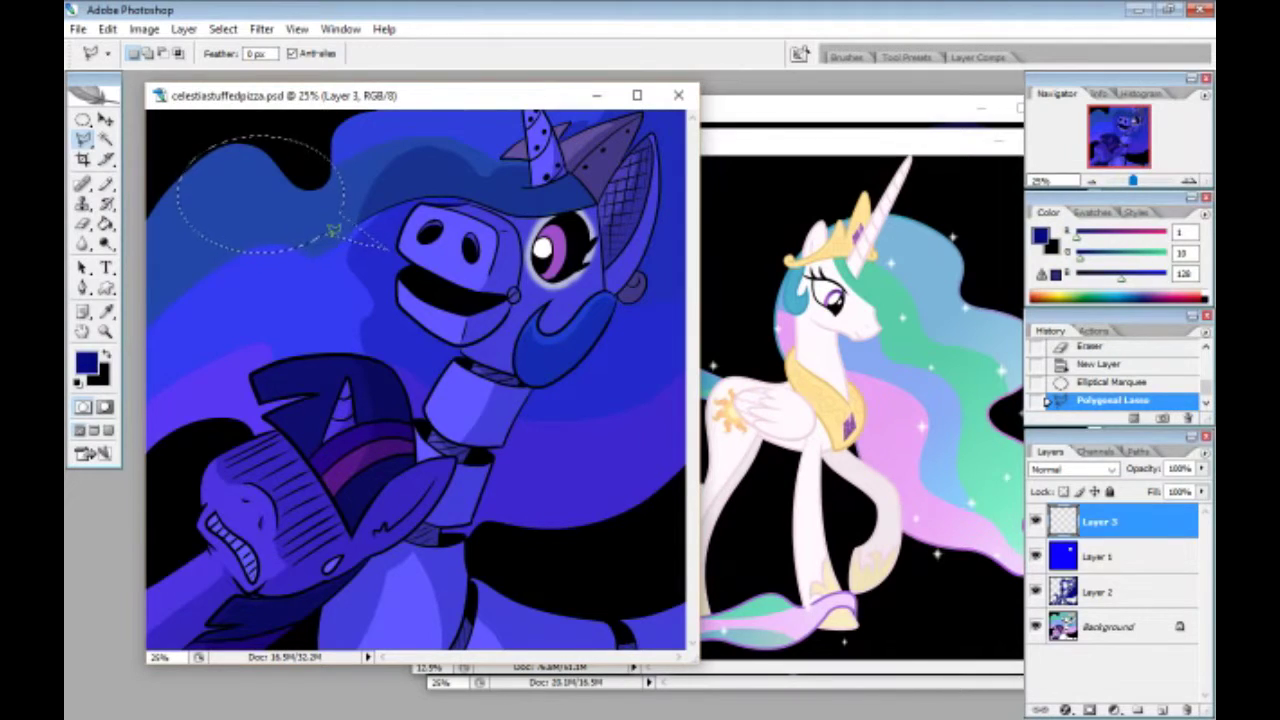
left_click(107, 29)
left_click(120, 275)
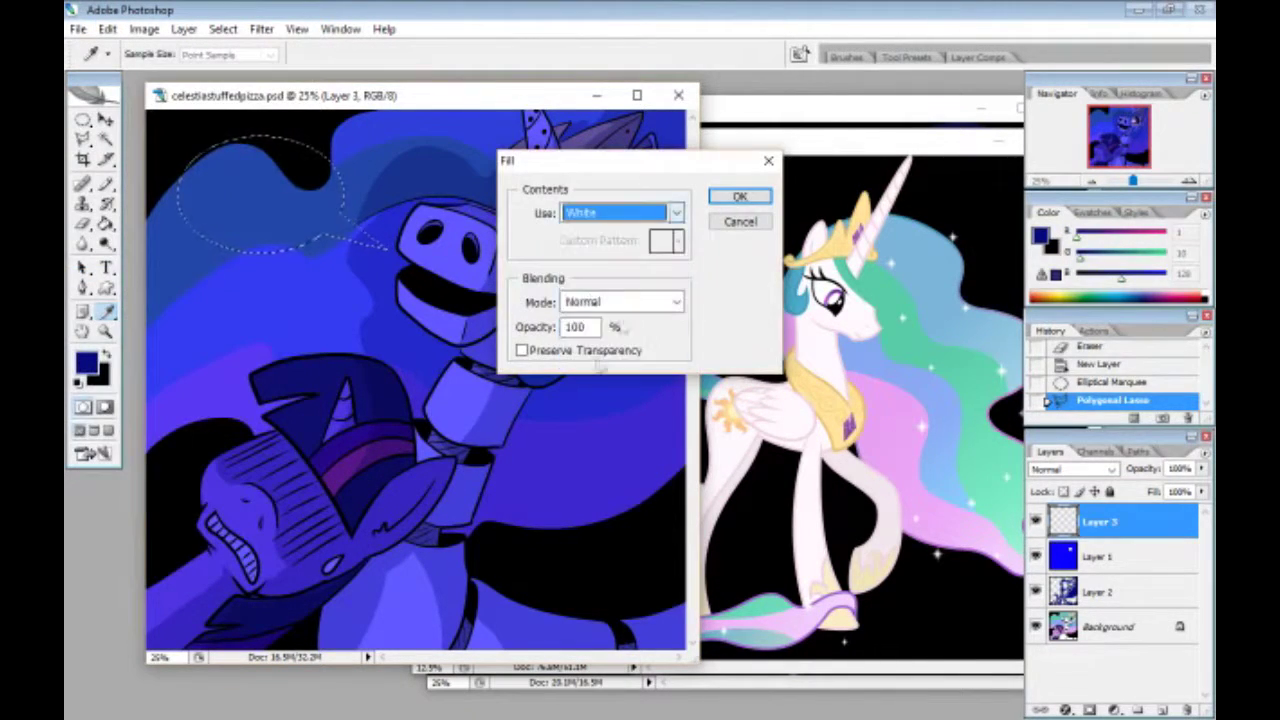
left_click(745, 197)
Give the speech bubble a solid black outline using an Inner Glow with changed blend mode and raised opacity, and clear the selection.
right_click(1130, 528)
left_click(1060, 137)
left_click(329, 447)
left_click(480, 433)
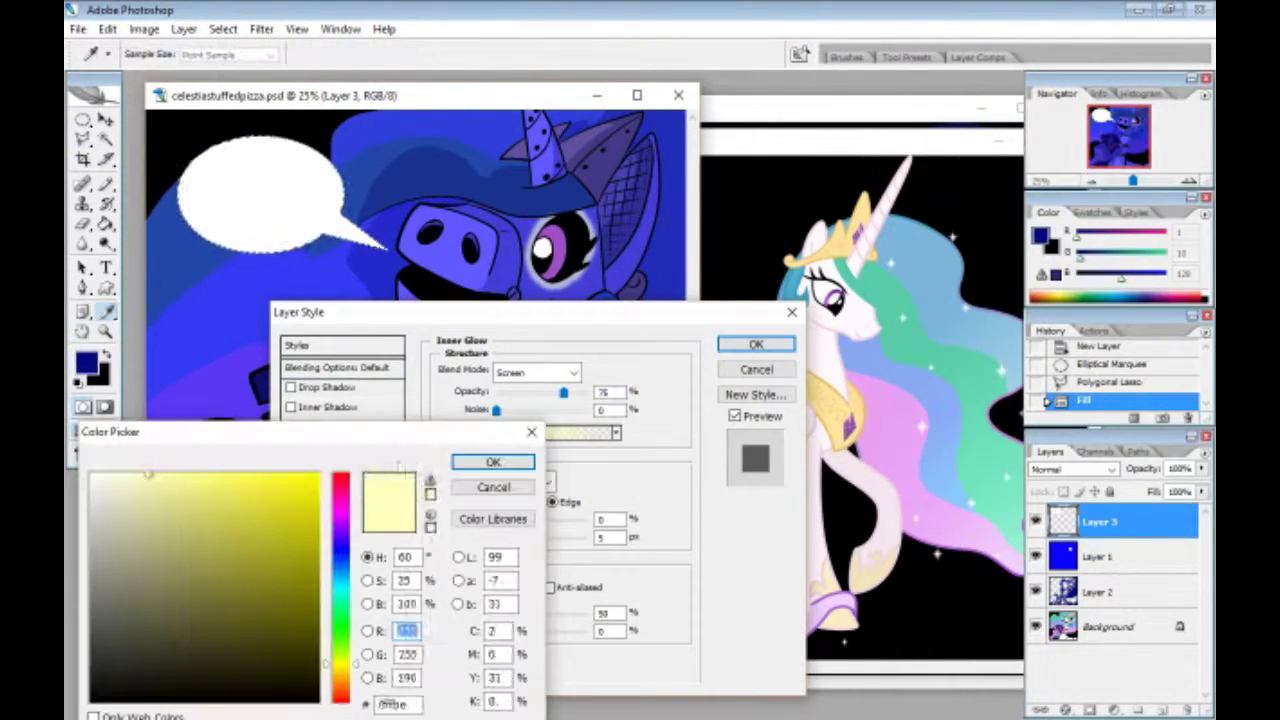
left_click(93, 701)
left_click(493, 462)
left_click(537, 372)
left_click(516, 7)
left_click_drag(564, 393, 590, 394)
left_click_drag(496, 520, 510, 543)
left_click(756, 344)
key("Tab")
left_click(228, 28)
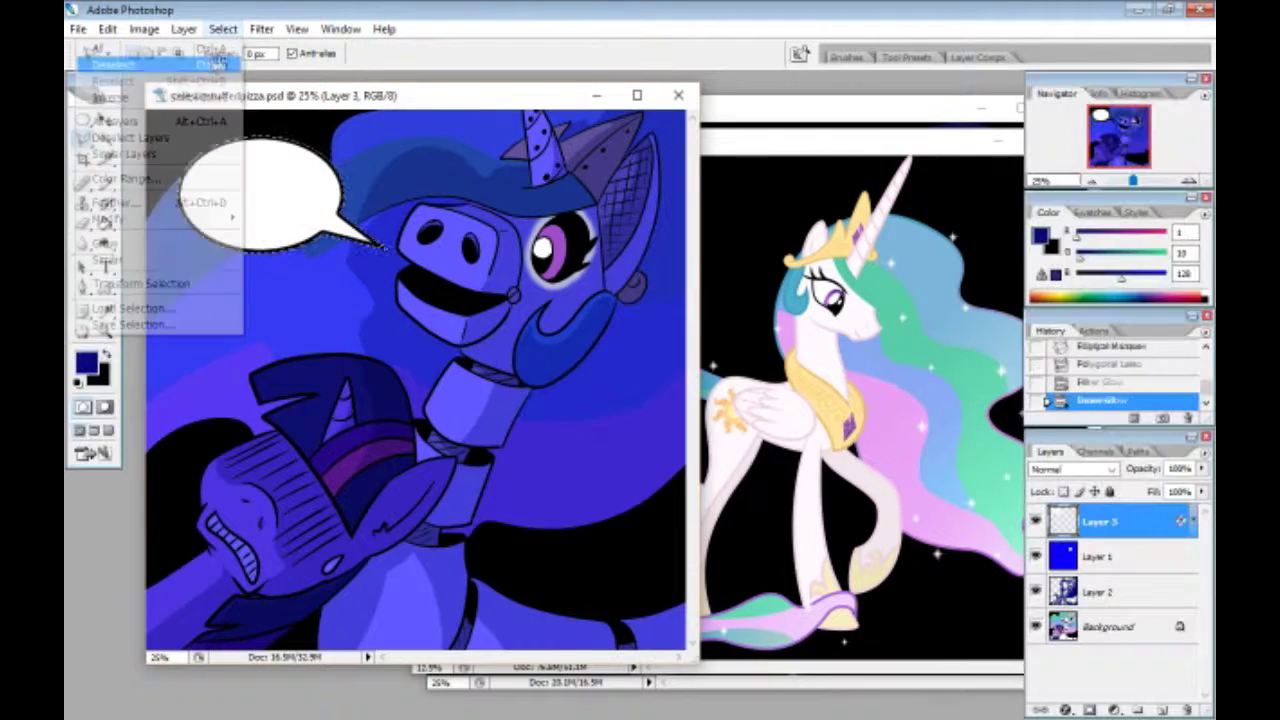
left_click(245, 57)
Start a text layer inside the speech bubble, set its font to Mainframe BB, and open the font size choices.
key("t")
left_click(240, 174)
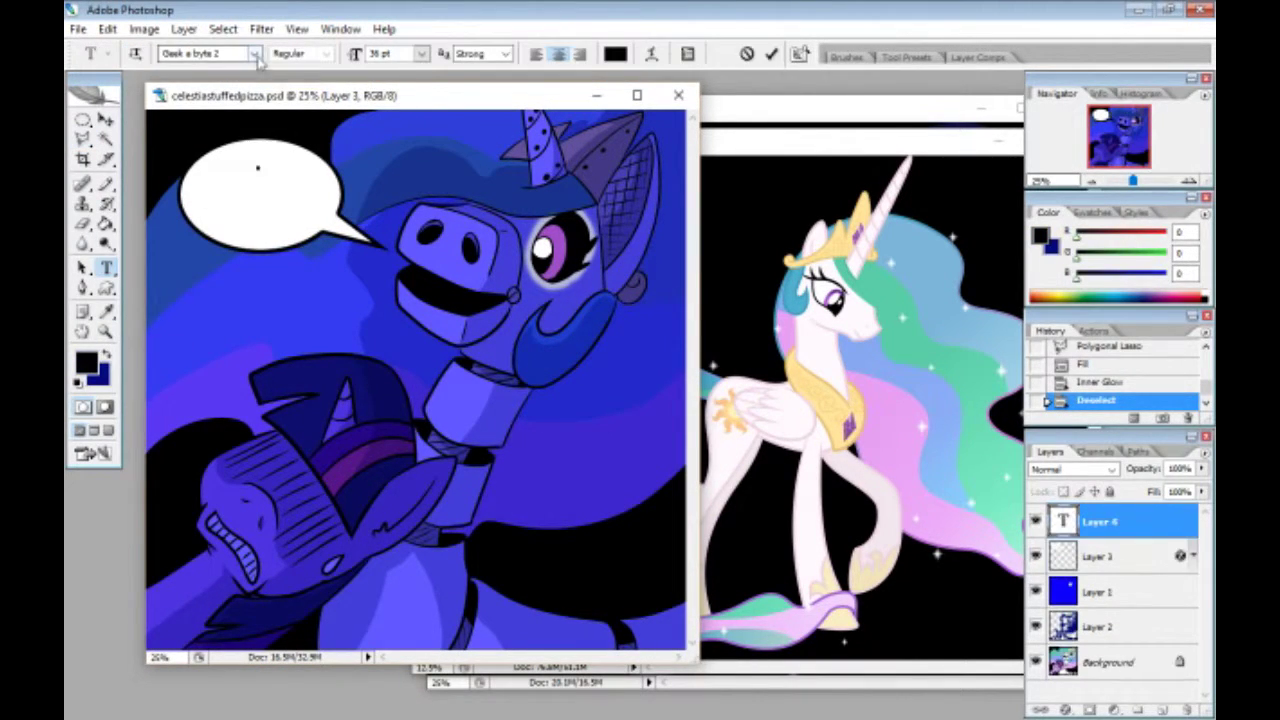
left_click(255, 53)
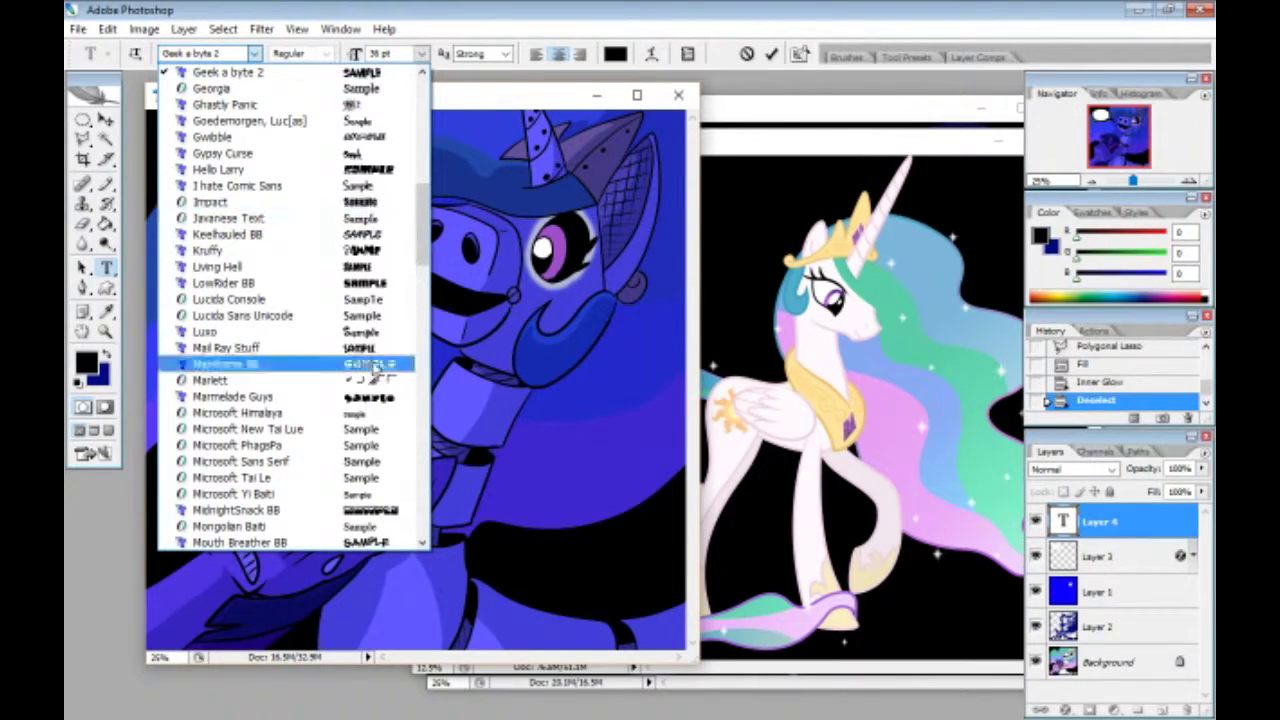
left_click(230, 364)
left_click(422, 53)
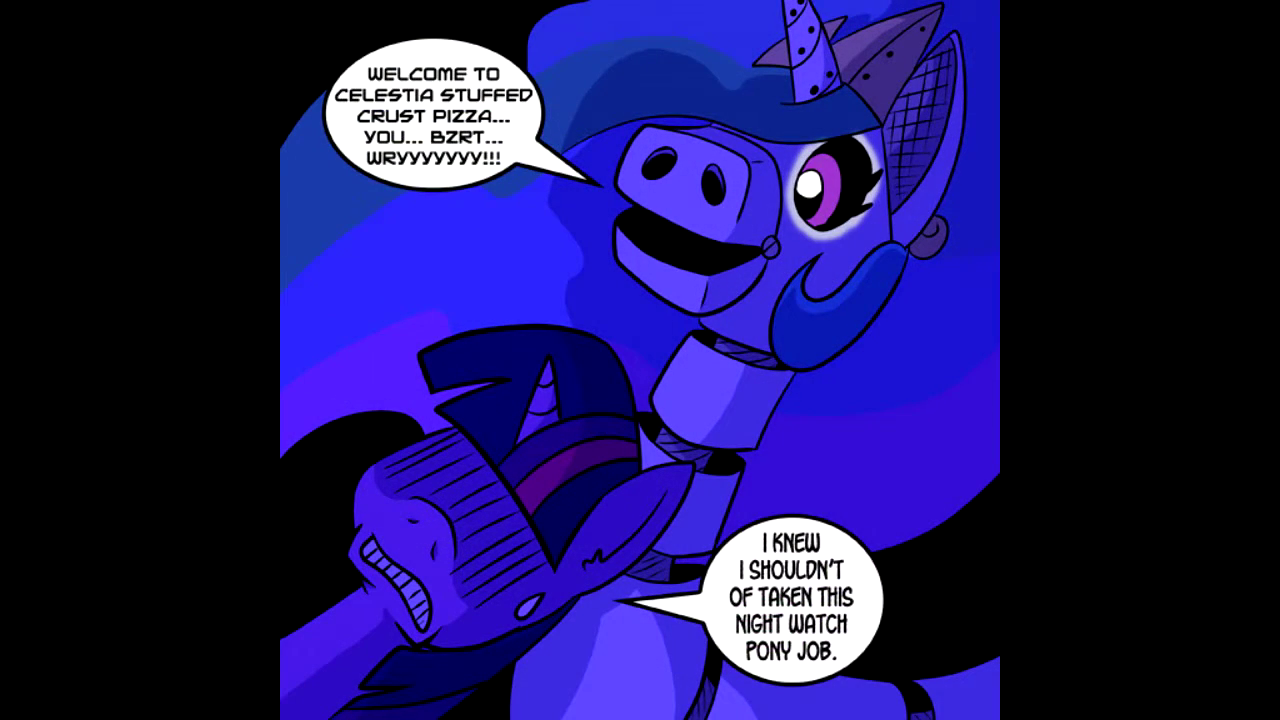